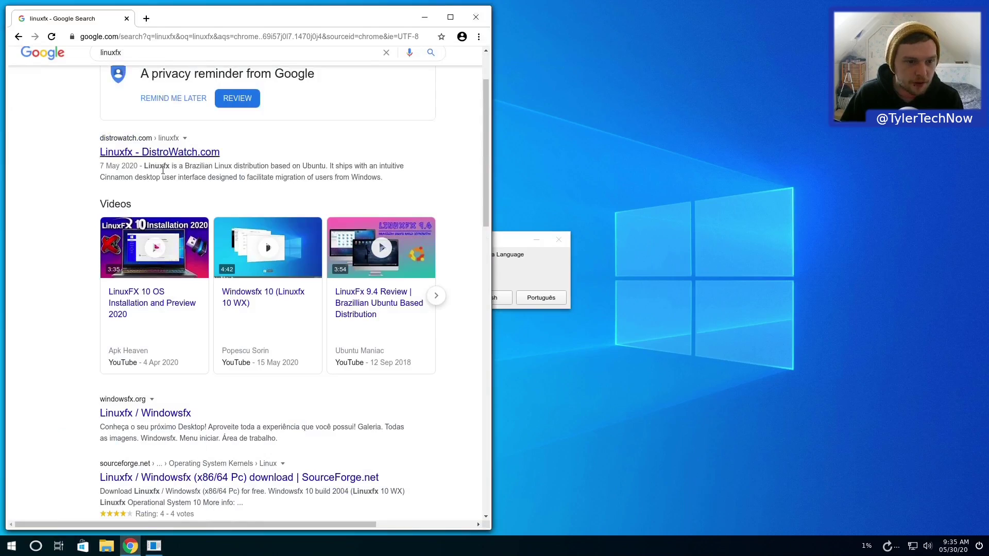
Step: Cancel the password request for the new default keyring and look over the linuxfx search results
scroll(141, 155, "up", 2)
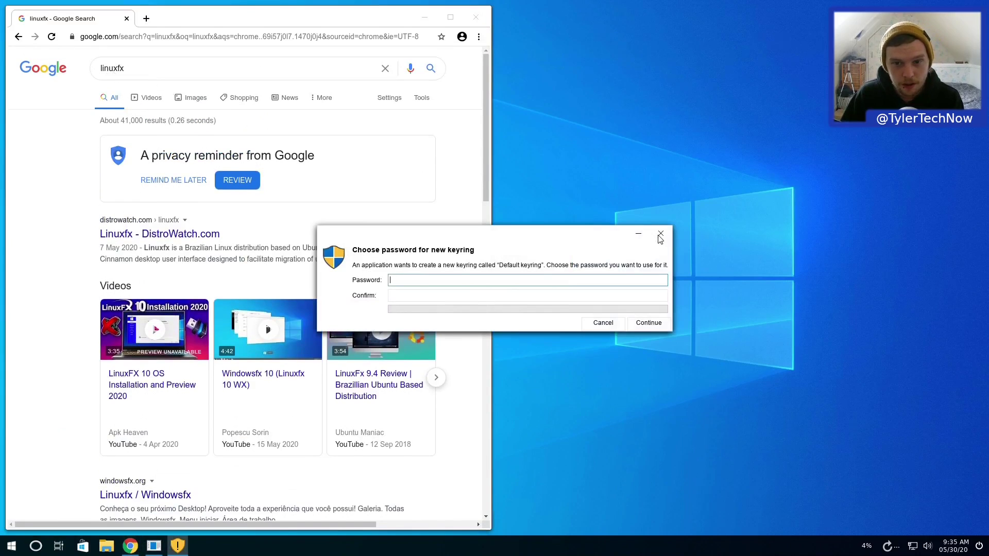
left_click(602, 325)
scroll(195, 361, "down", 3)
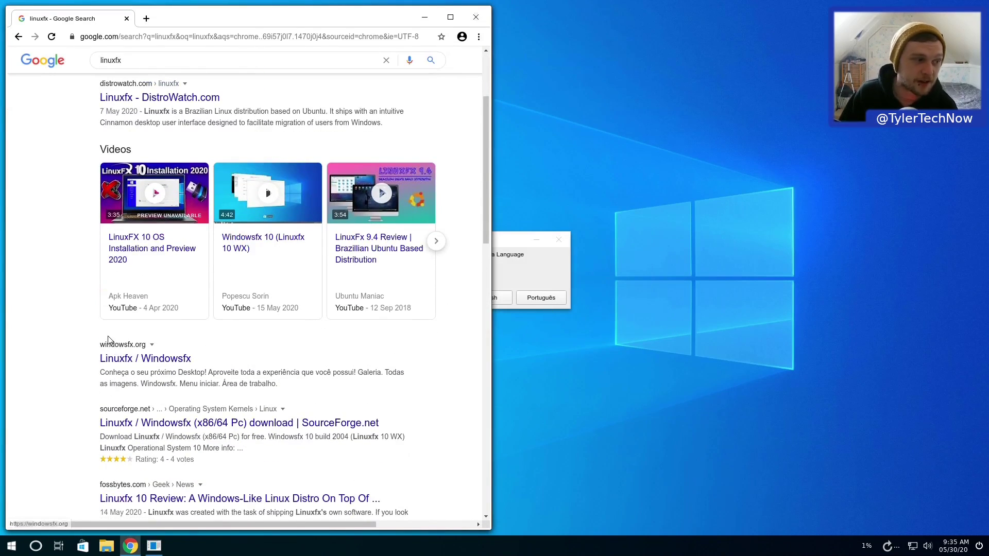
Step: Minimise the browser to look at the Helloa language dialog, and bring the search results back into view
mouse_move(232, 22)
left_mouse_down()
mouse_move(403, 27)
mouse_move(242, 16)
left_mouse_up()
left_click(452, 20)
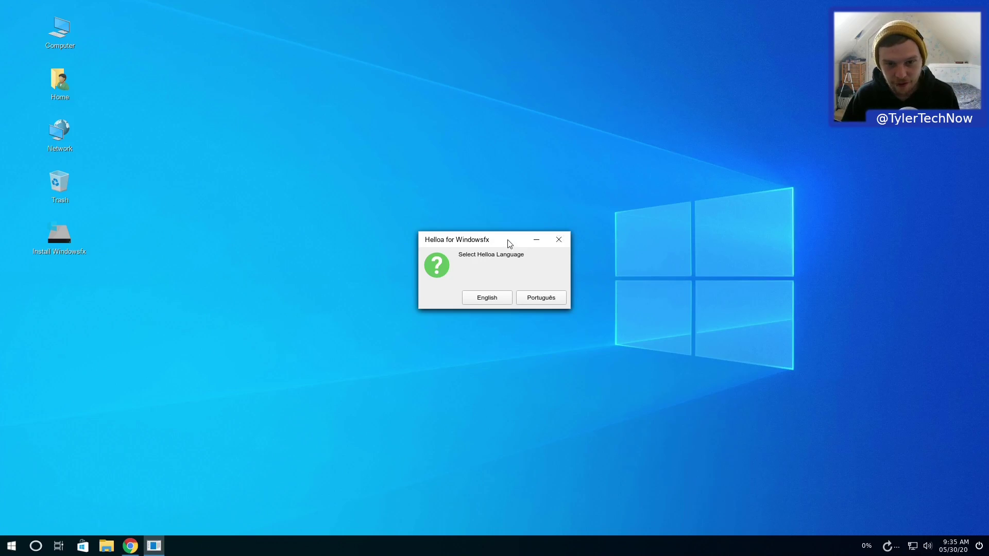
left_click_drag(507, 240, 450, 235)
left_click(130, 545)
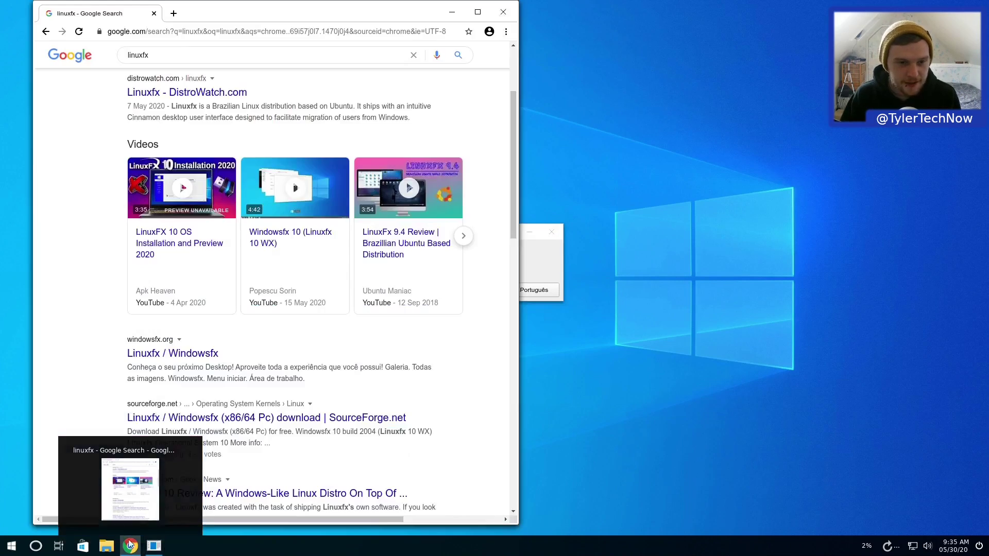
Step: Open the Linuxfx / Windowsfx site at windowsfx.org from the search results and look through its home page gallery
scroll(216, 292, "down", 3)
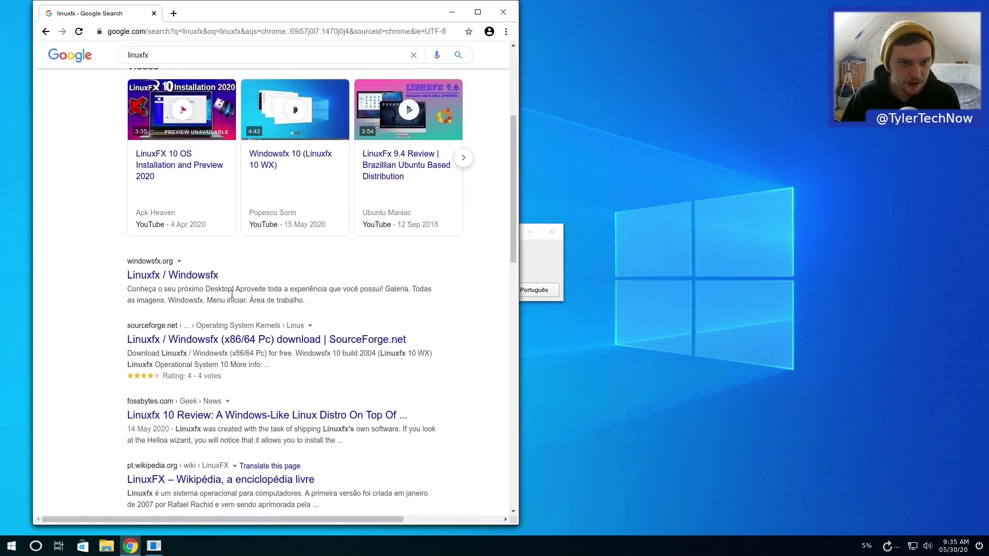
scroll(226, 272, "up", 1)
scroll(232, 294, "down", 4)
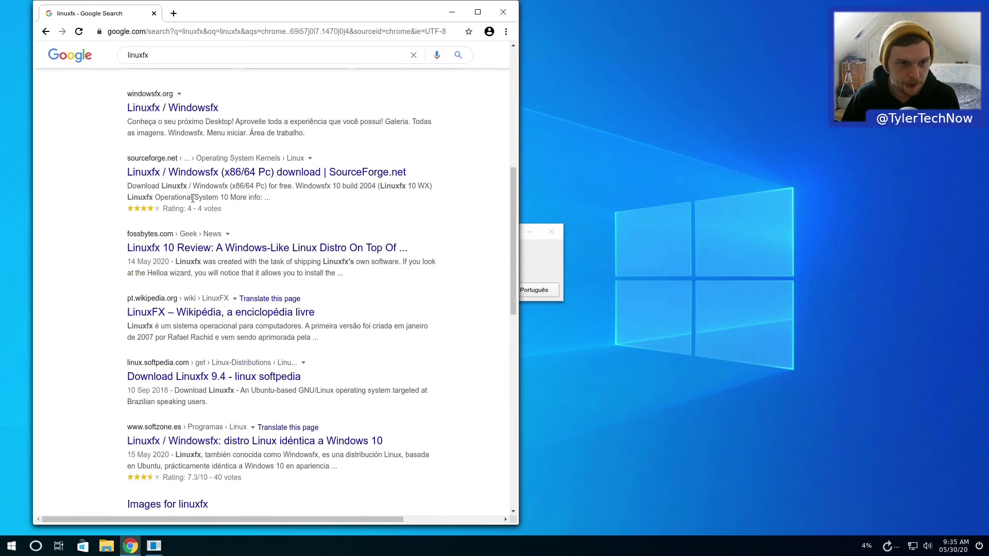
left_click(188, 109)
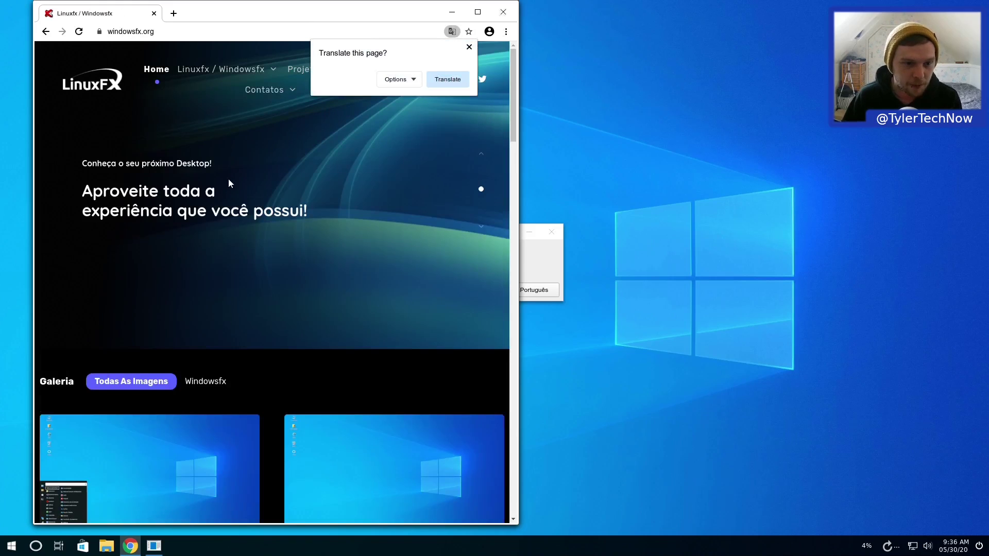
scroll(230, 184, "down", 6)
scroll(231, 194, "down", 4)
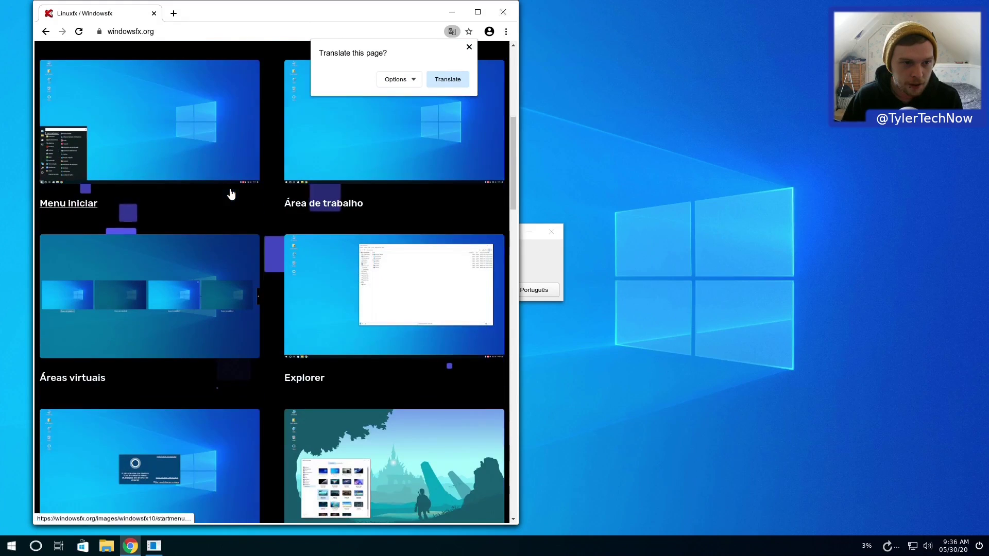
scroll(231, 194, "up", 3)
scroll(230, 194, "up", 7)
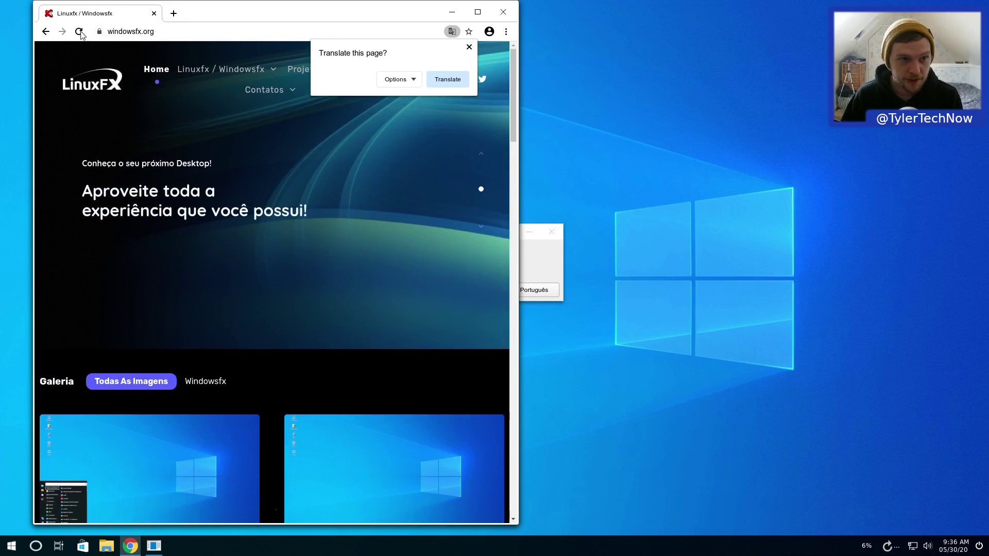
Step: Read the Linuxfx description on its DistroWatch page from the search results and close the browser
left_click(46, 32)
scroll(369, 206, "up", 7)
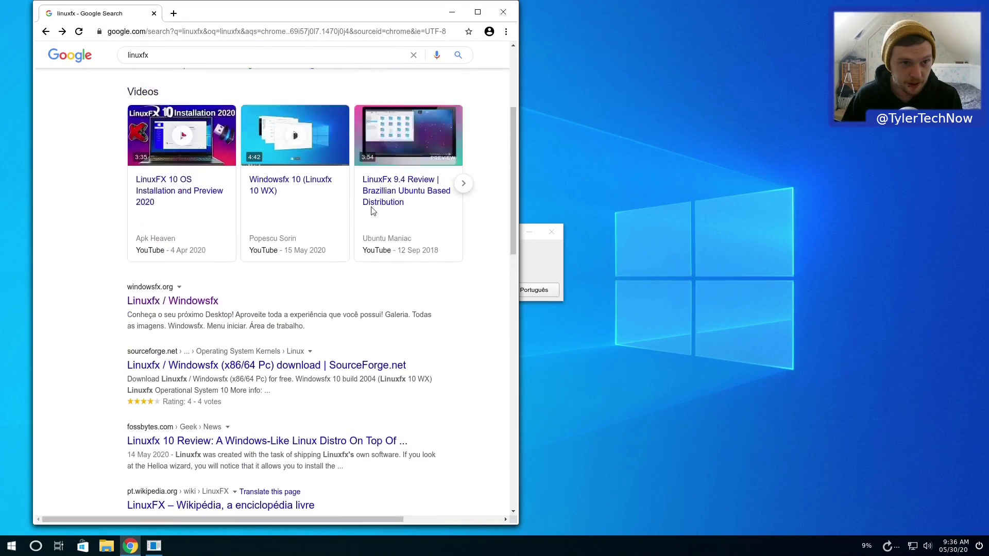
left_click(199, 228)
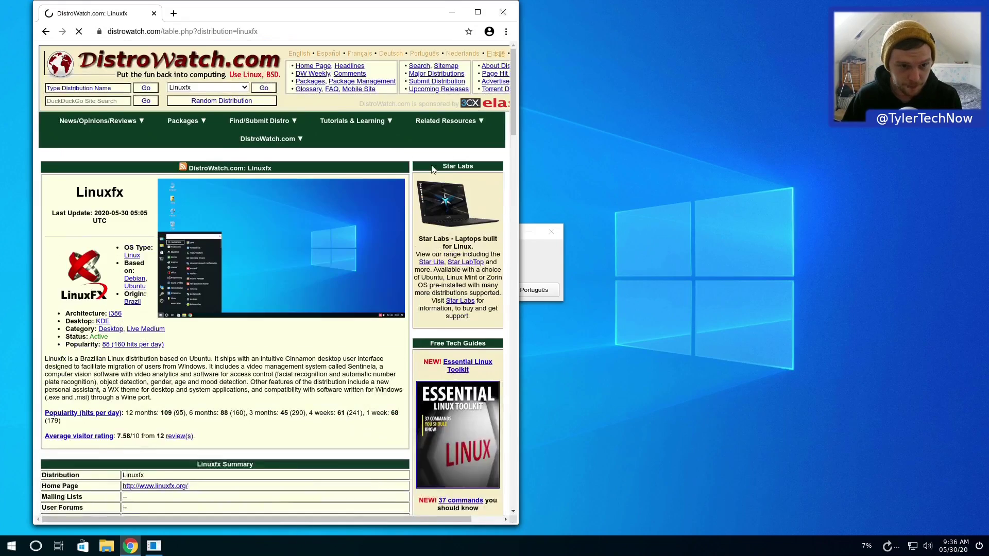
scroll(209, 304, "down", 2)
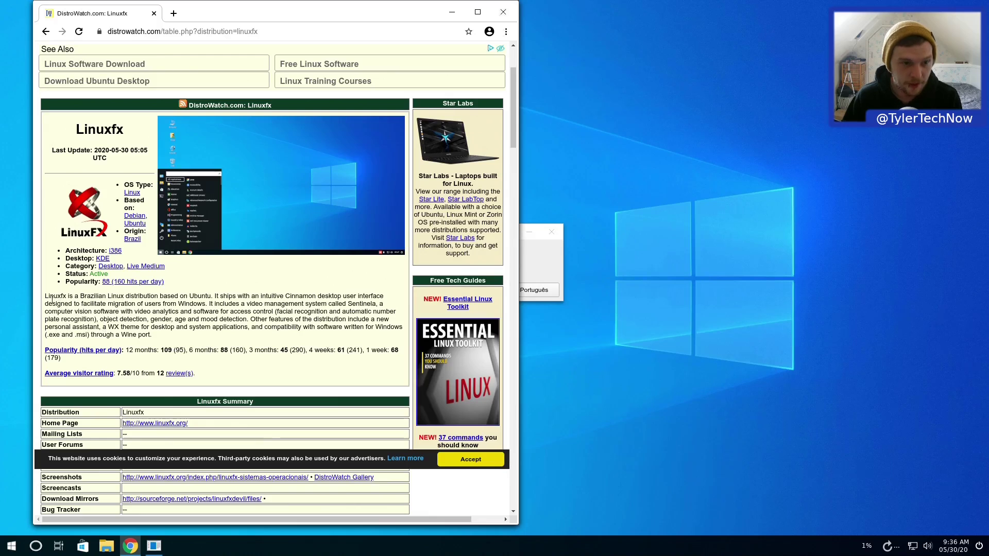
left_click_drag(78, 297, 215, 294)
left_click(503, 11)
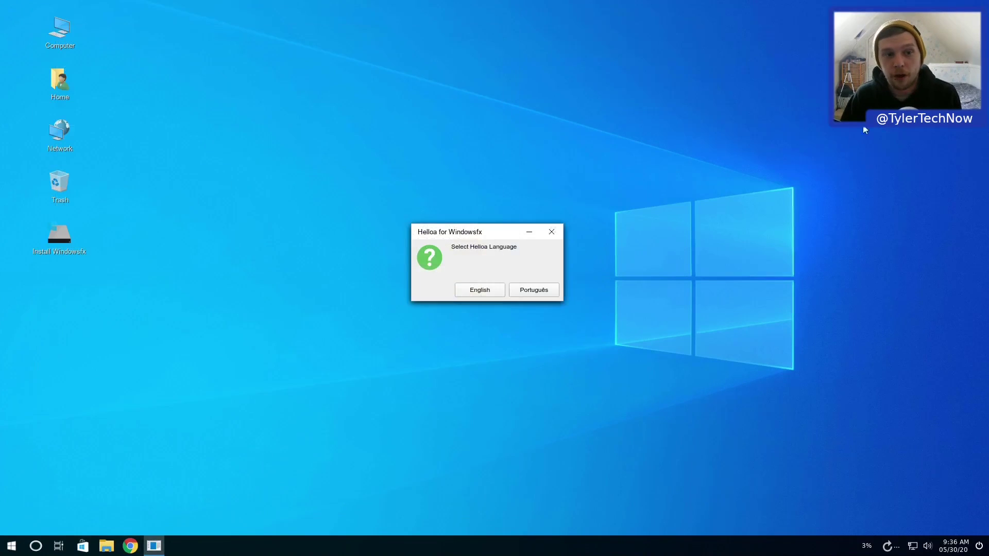
Step: Choose English as the Helloa language and acknowledge the notice about installer language detection
left_click(487, 289)
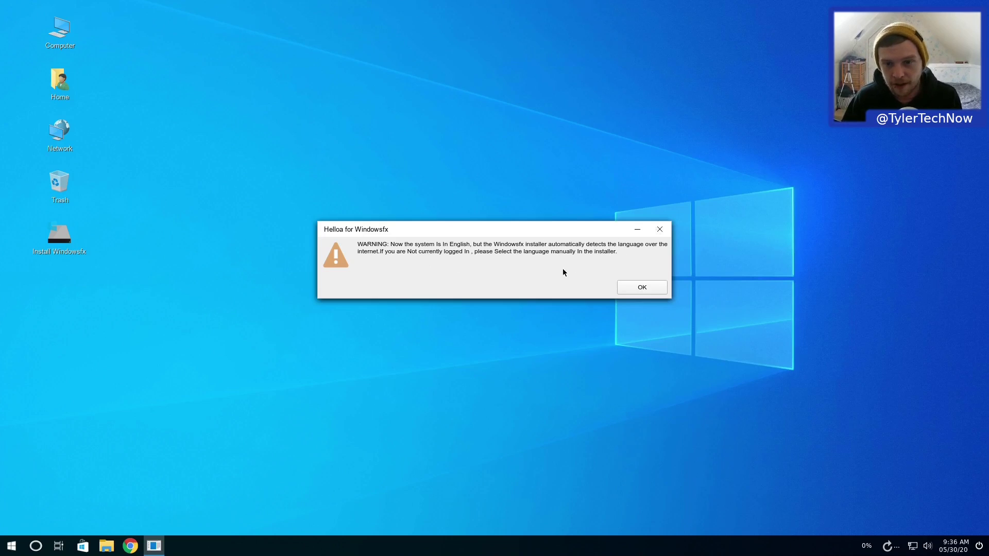
left_click(651, 289)
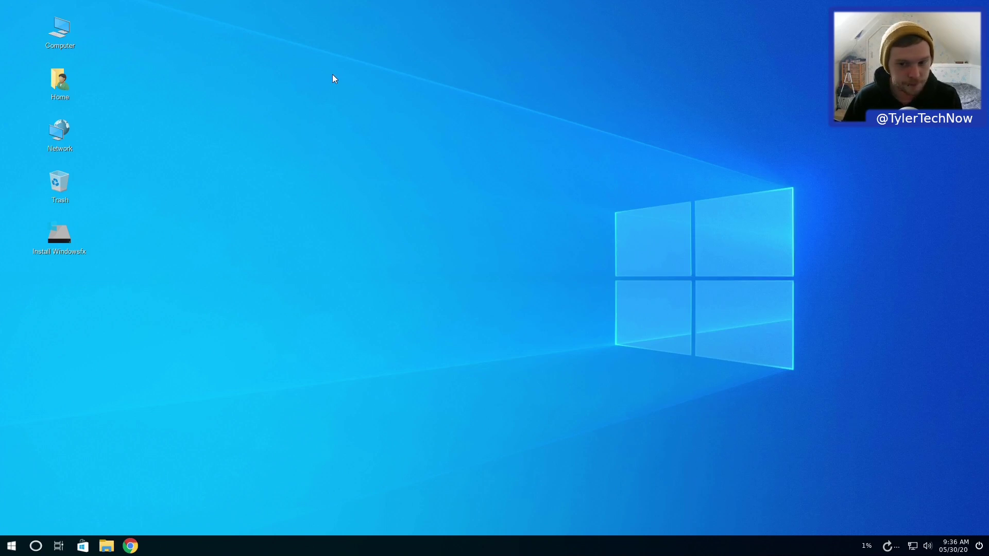
Step: Launch the Windowsfx installer from the desktop and check its About information
left_click(54, 237)
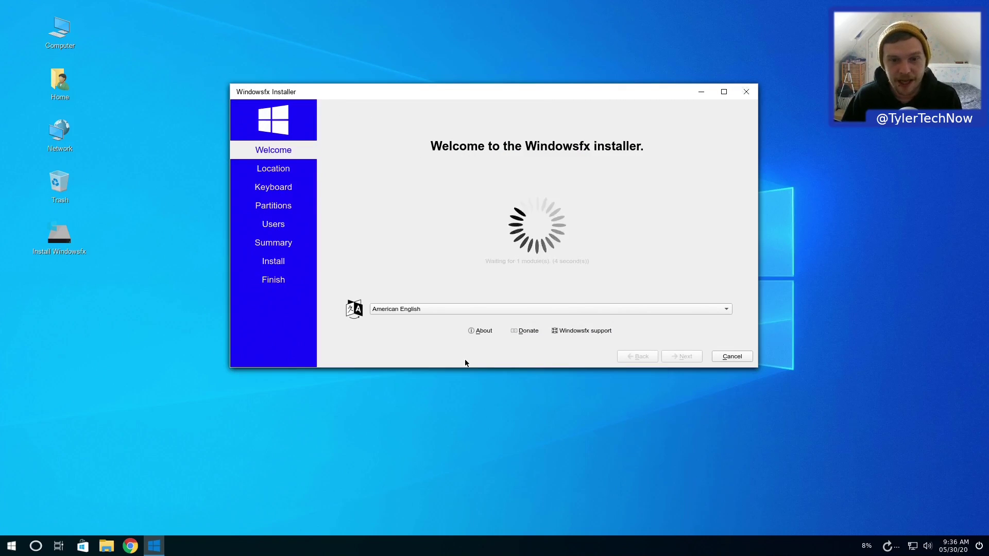
left_click(483, 331)
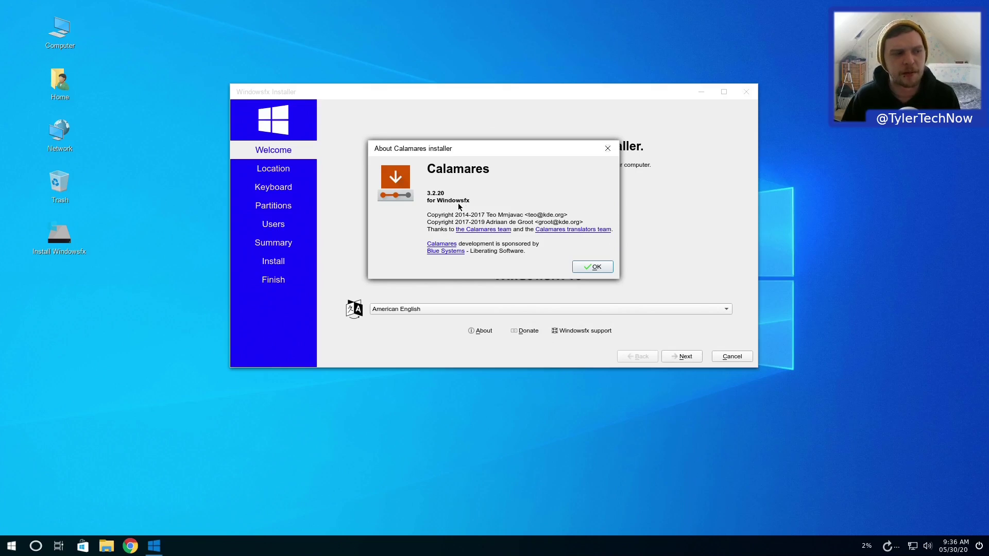
left_click(596, 267)
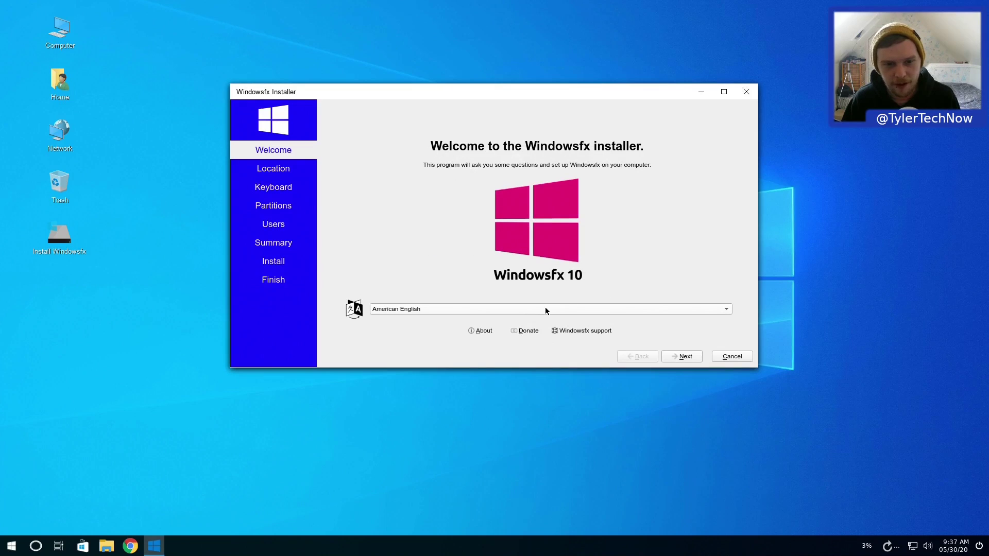
Step: Set the installer language to British English (United Kingdom) and accept the Europe/London location and the proposed keyboard settings
left_click(453, 310)
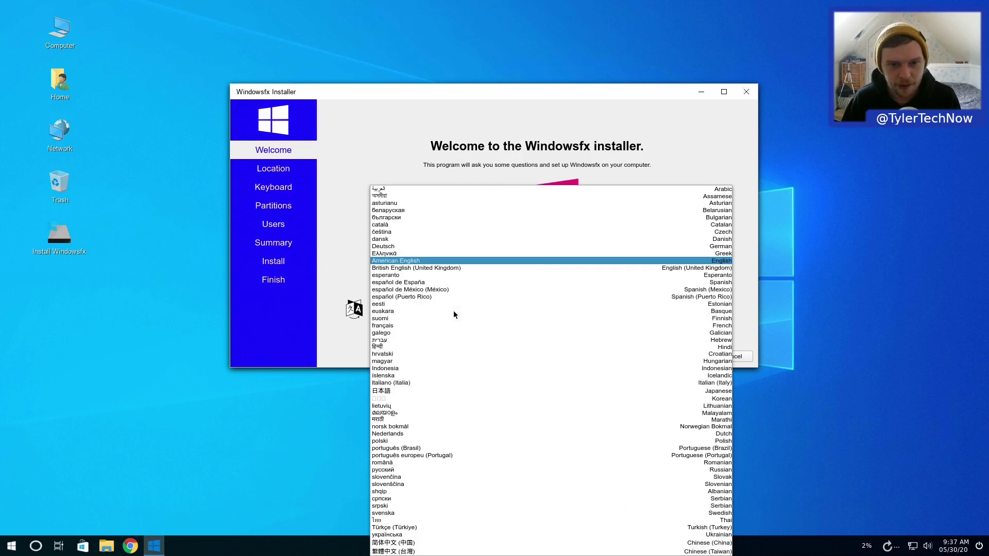
left_click(415, 269)
left_click(682, 355)
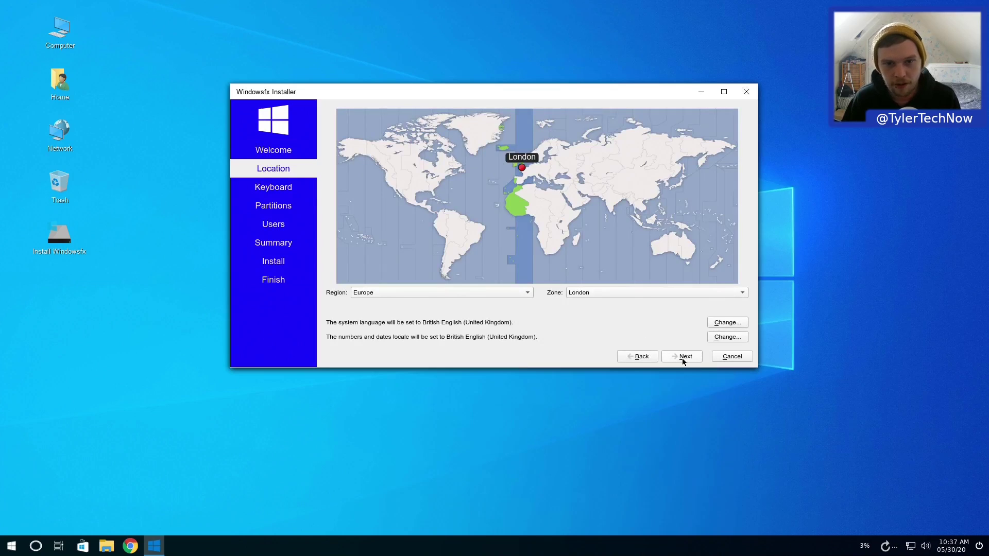
left_click(683, 355)
left_click(684, 357)
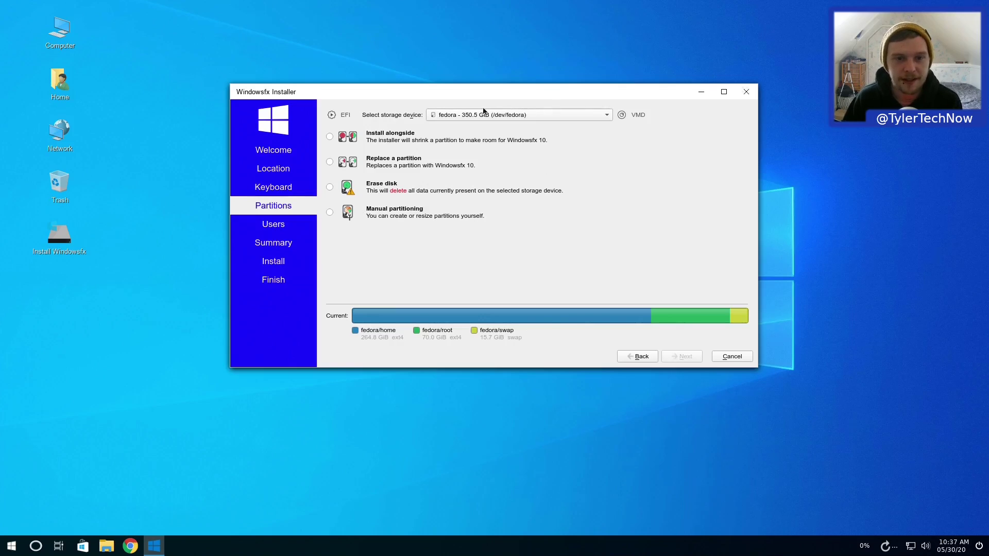
Step: Choose to erase the DREVO X1 SSD (/dev/sdb) for the installation and continue to the user setup
left_click(381, 187)
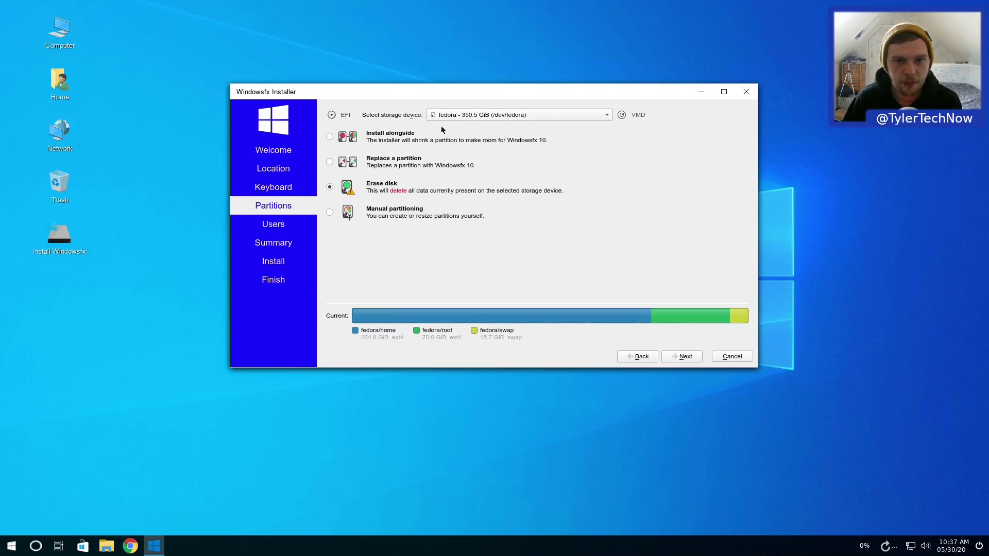
left_click(458, 116)
left_click(462, 138)
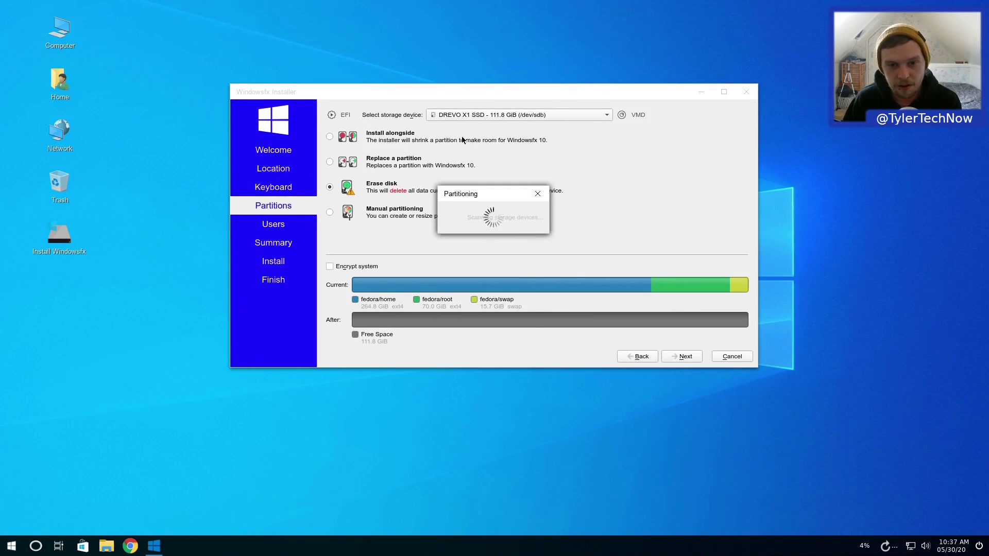
left_click_drag(494, 195, 564, 161)
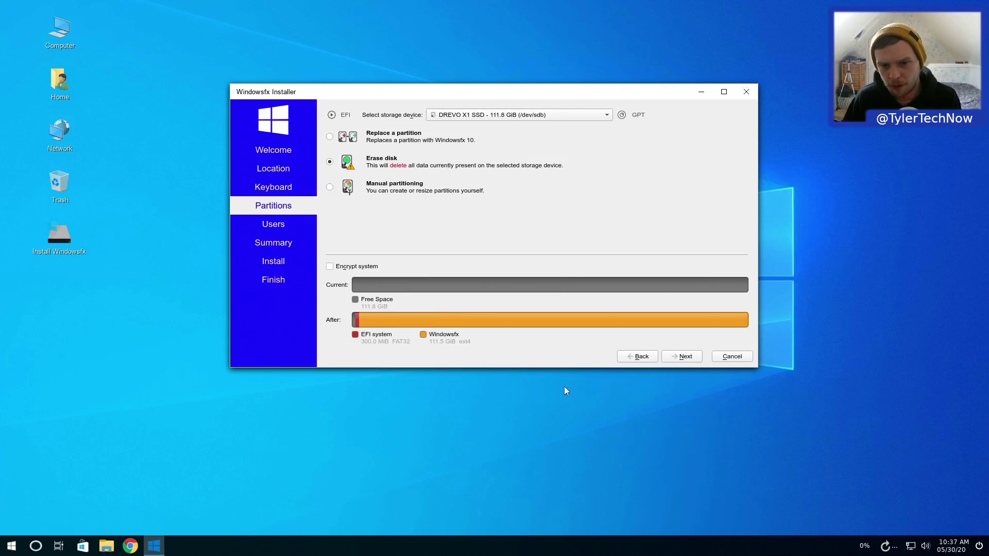
left_click_drag(506, 95, 505, 113)
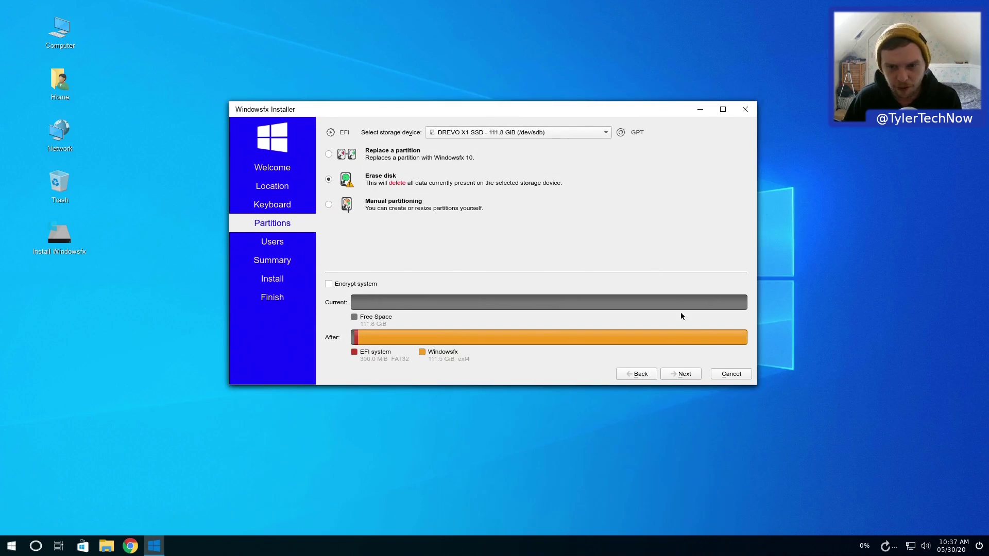
left_click(688, 373)
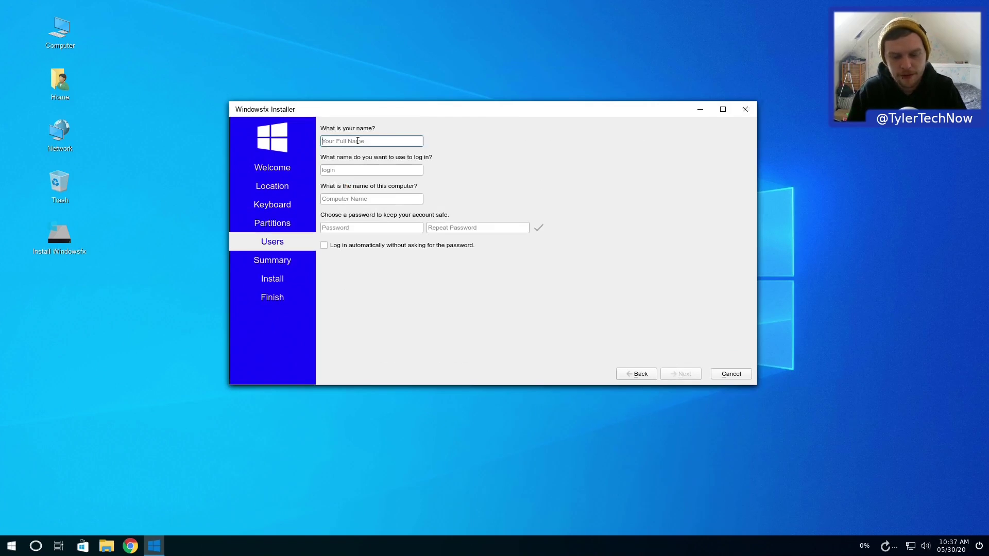
Step: Fill in the user's name and set the computer name to that name followed by "-windowsfakey"
type("tyler")
key("Tab")
key("Tab")
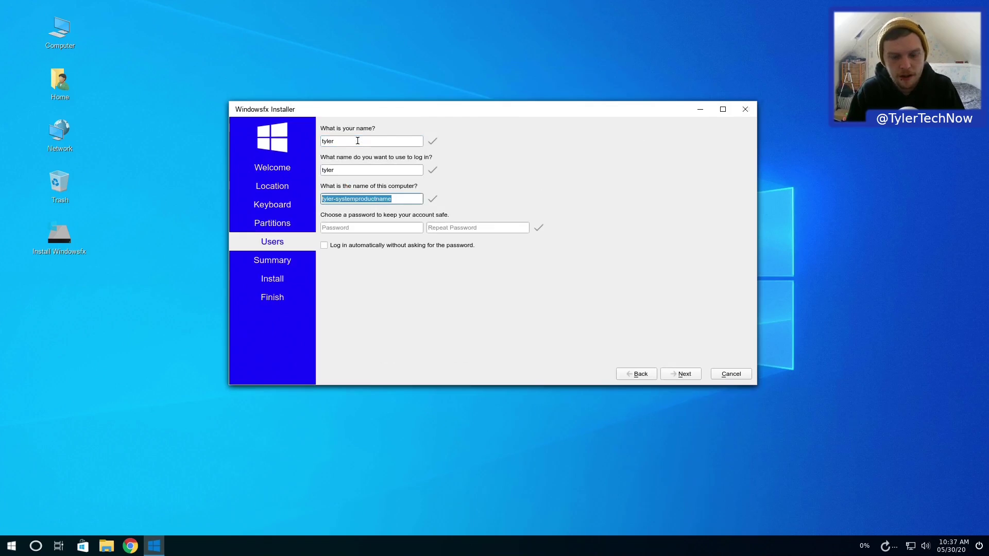
type("tyler-")
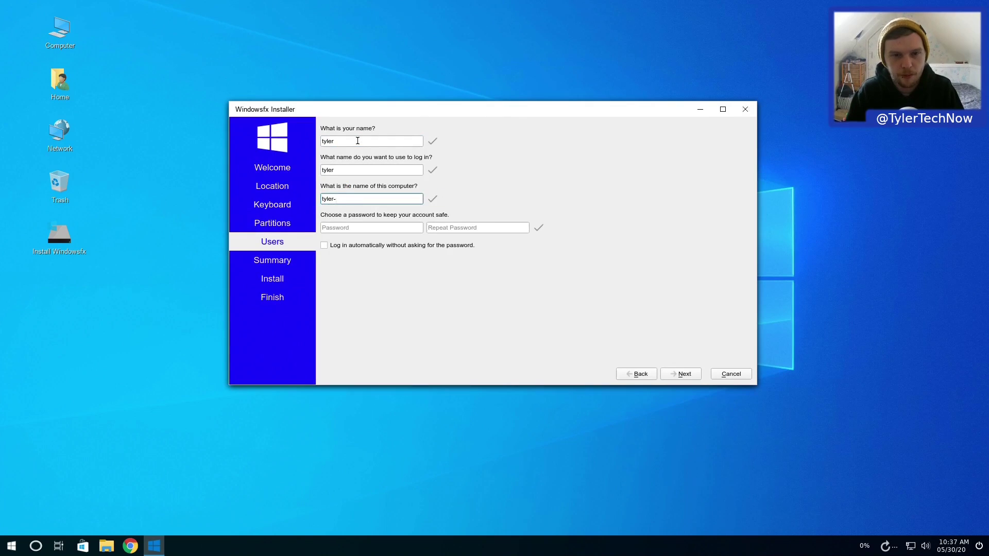
type("windowsfakey")
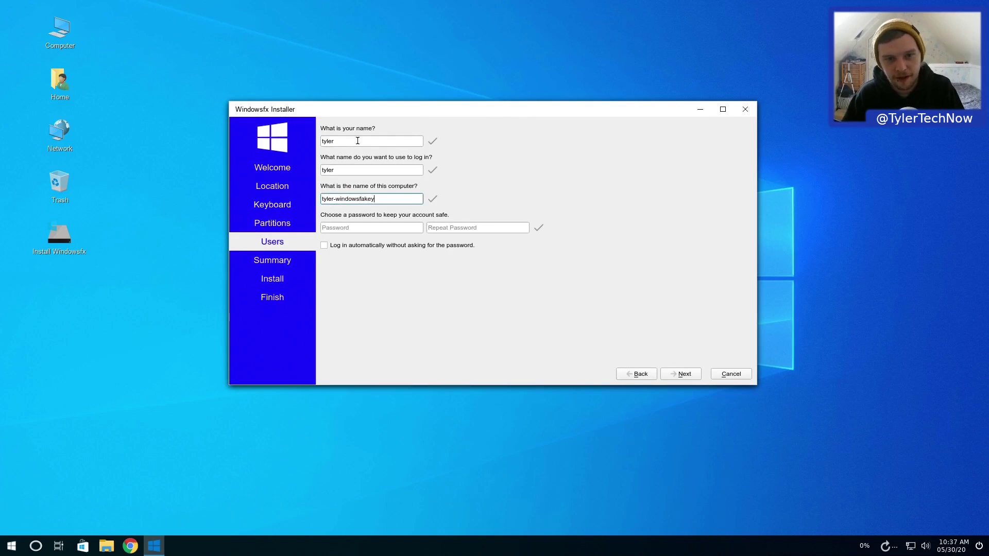
Step: Enter and repeat the account password, enable automatic login, and continue to the installation summary
key("Tab")
type("••")
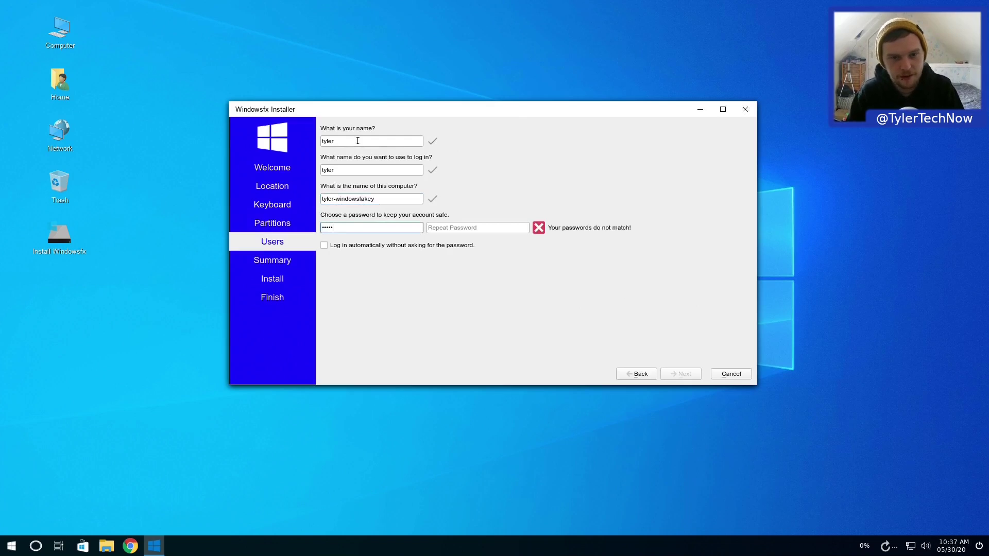
key("Tab")
type("•••••••")
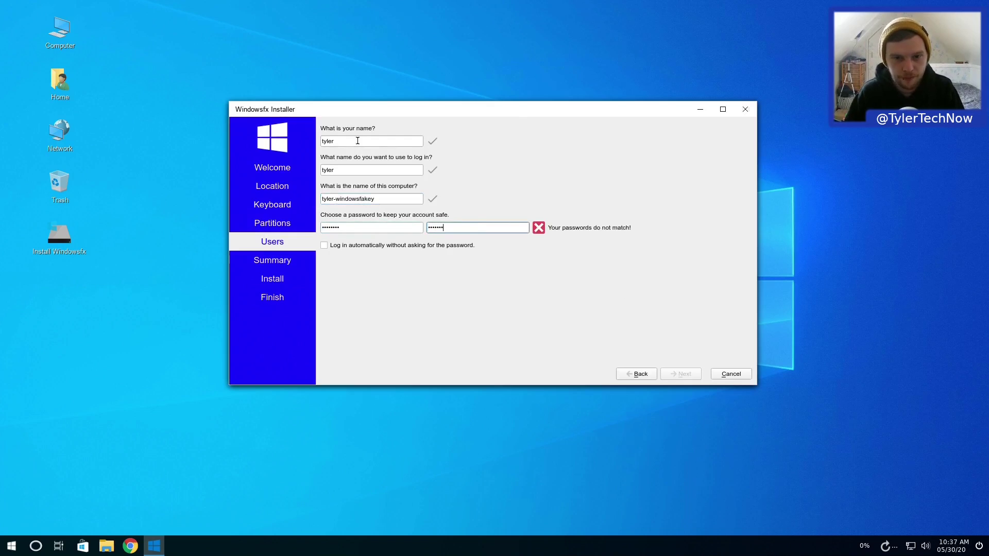
type("•")
left_click(392, 247)
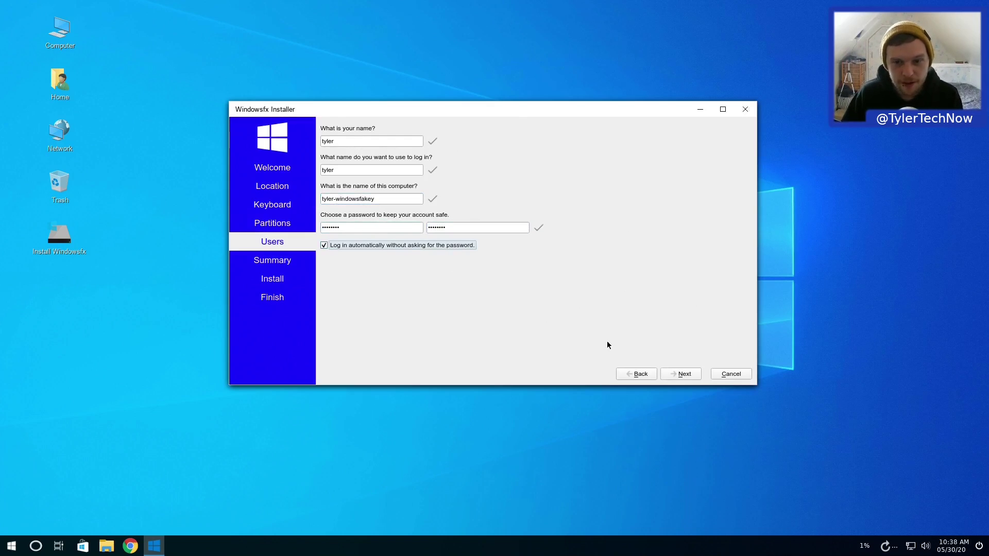
left_click(688, 374)
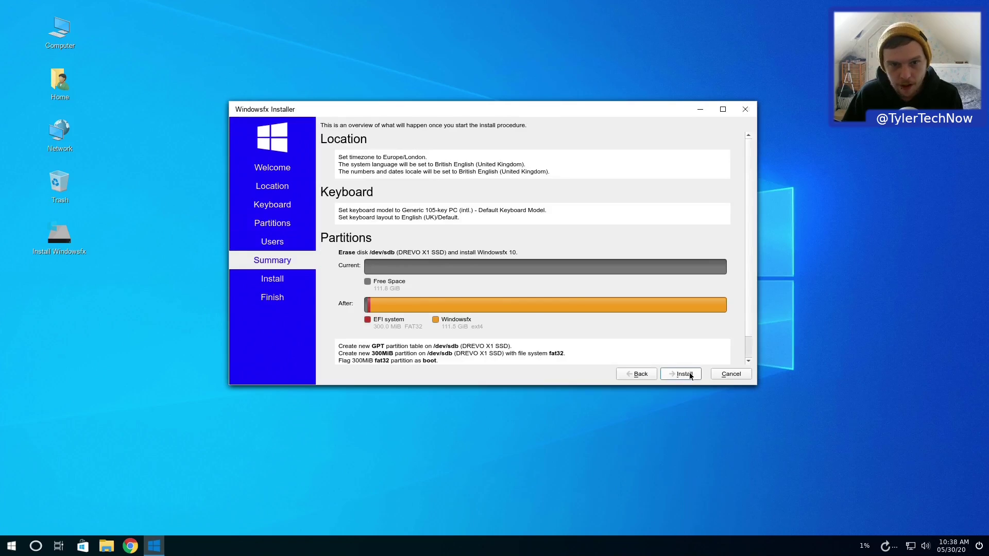
Step: Review the planned partition changes in the summary, start the Windowsfx 10 installation and confirm the disk changes
scroll(457, 255, "down", 1)
left_click(689, 375)
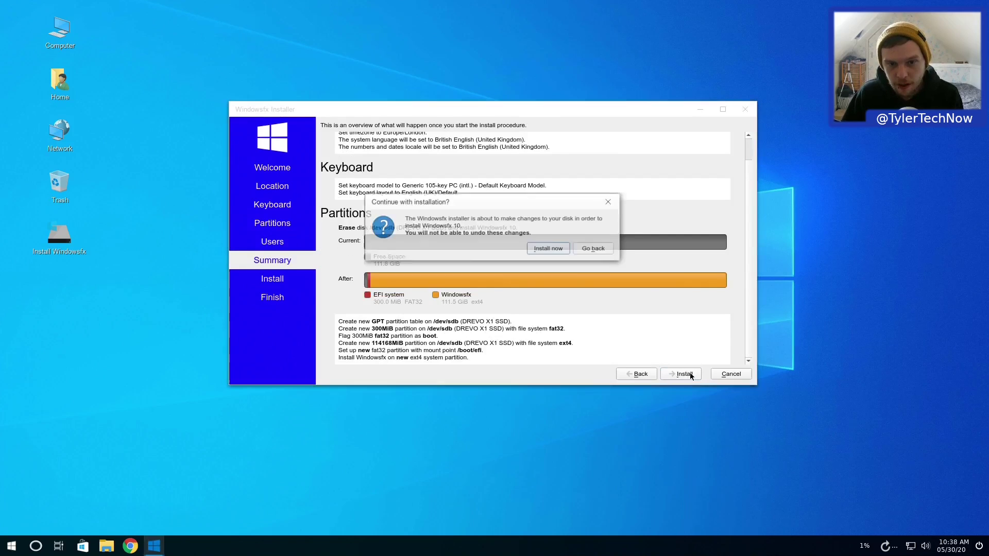
left_click(553, 249)
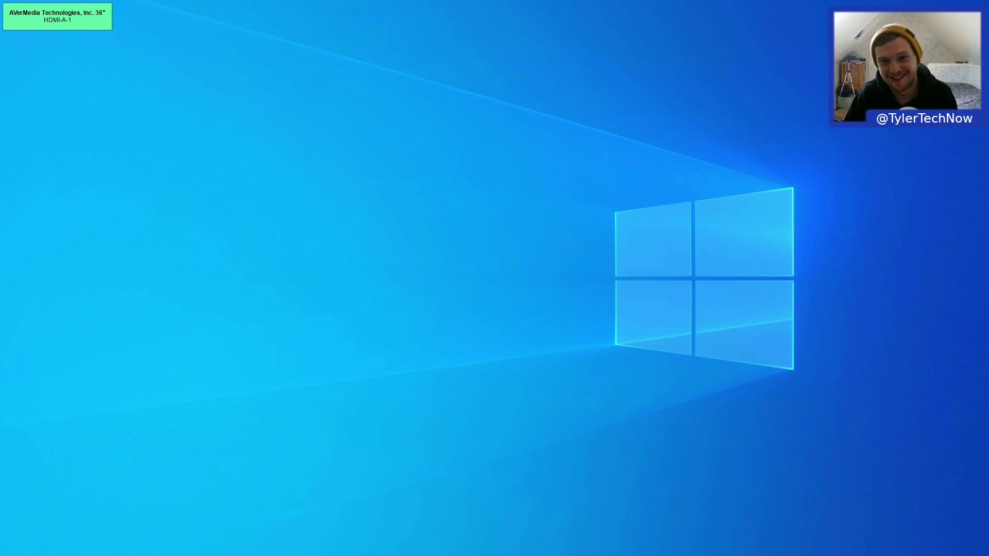
Step: Lower the system volume to a small fraction of its range and dismiss the volume control
left_click(925, 546)
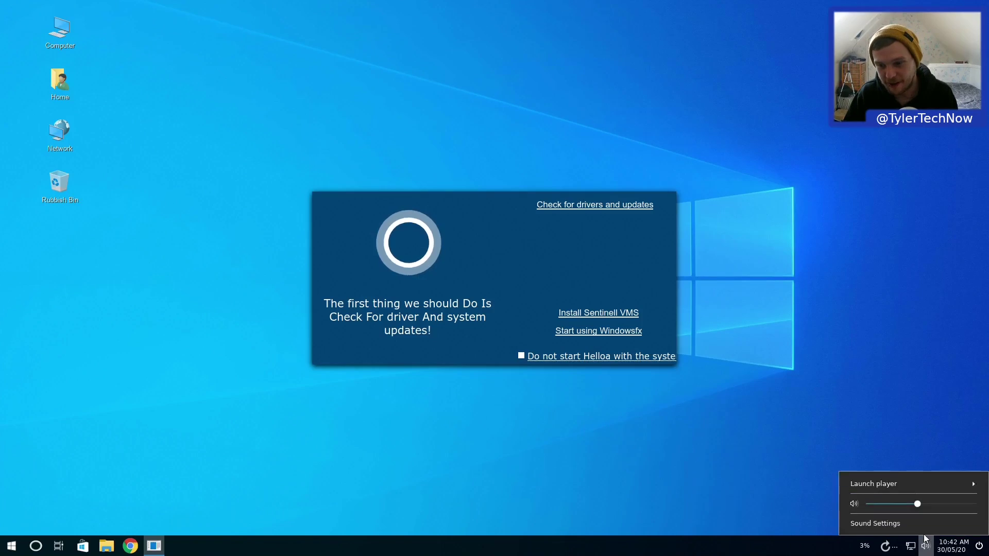
left_click_drag(921, 504, 884, 506)
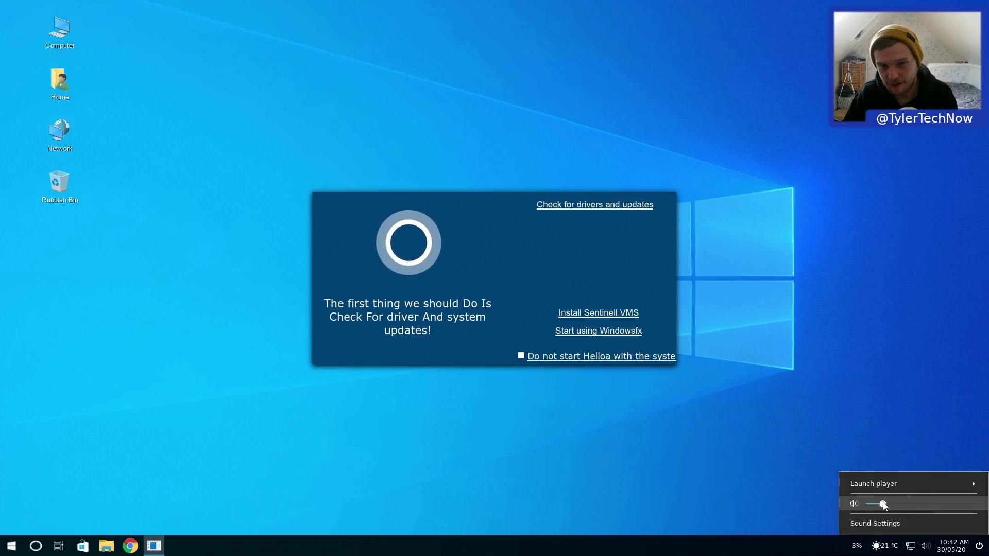
left_click(796, 324)
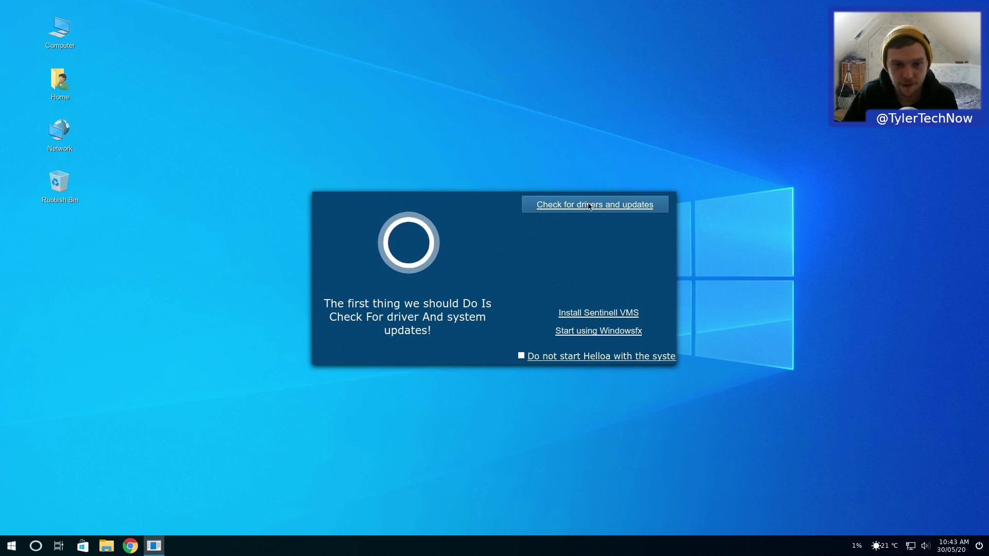
Step: Check for additional drivers through the Helloa assistant, moving the Software & Updates window aside and closing it after the search
left_click_drag(324, 303, 489, 331)
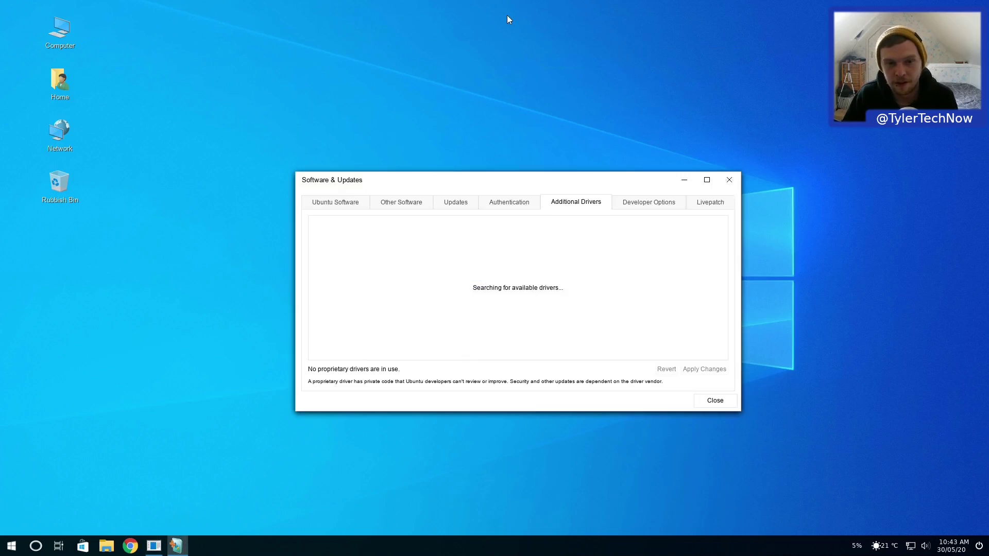
left_click_drag(461, 179, 258, 136)
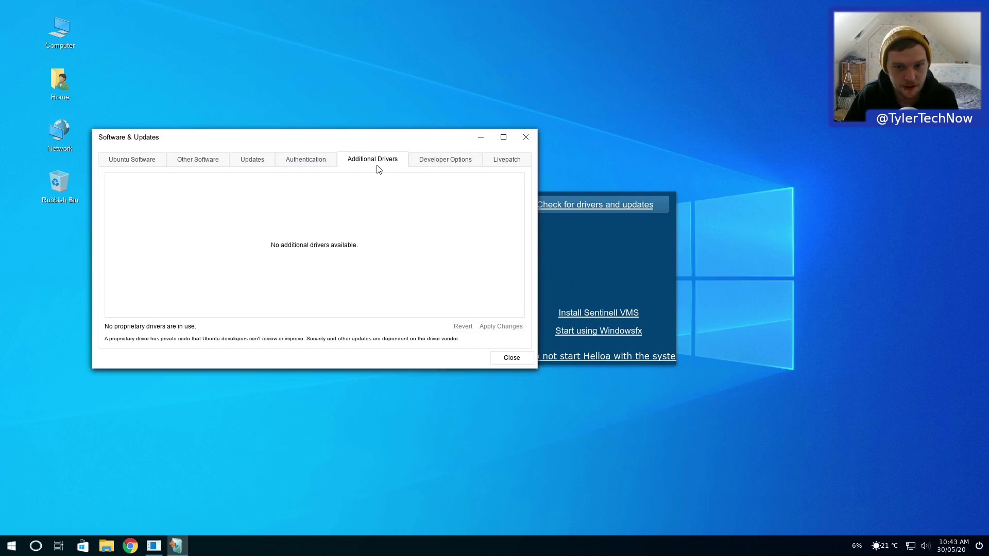
left_click(513, 358)
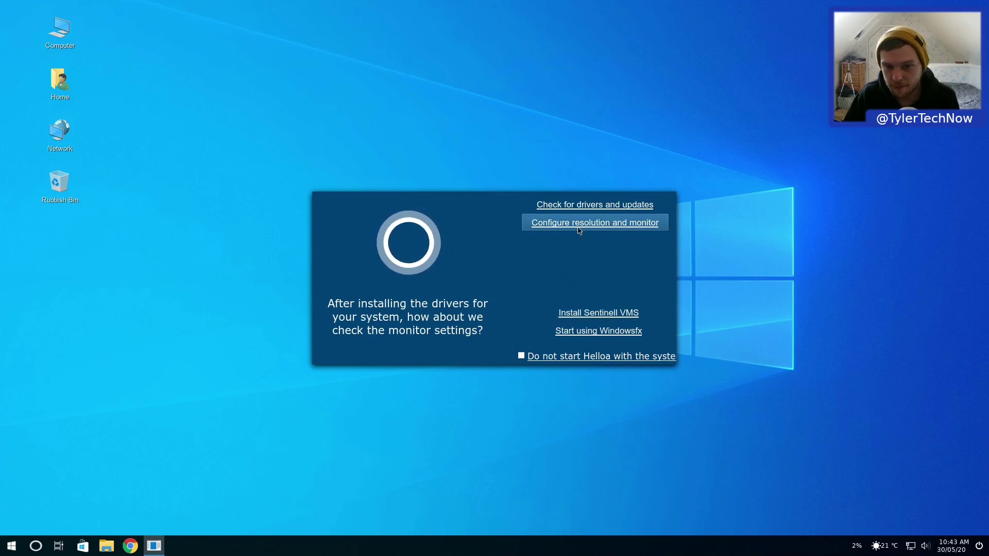
Step: Try to install Sentinell VMS from the Helloa assistant, then leave the assistant by choosing to start using Windowsfx
left_click(594, 315)
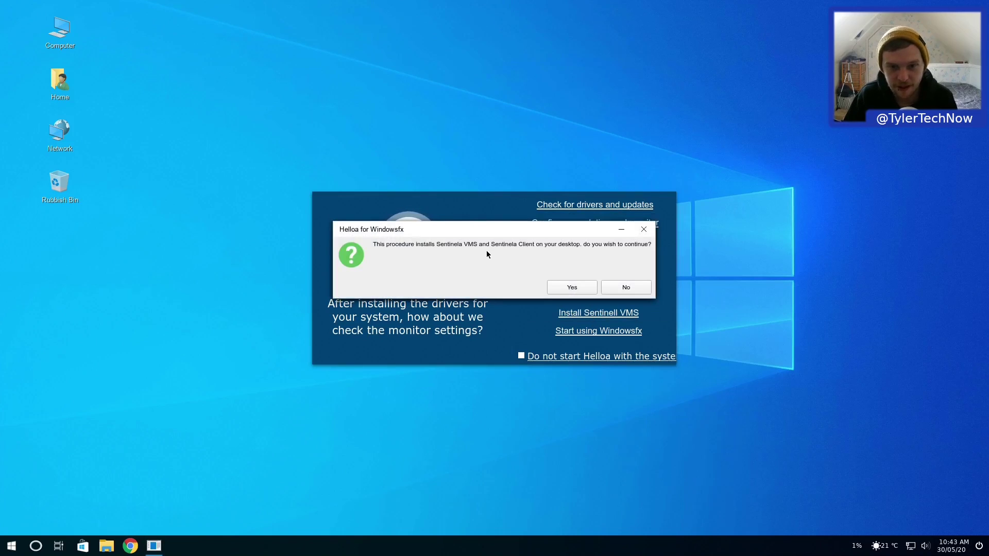
left_click(570, 292)
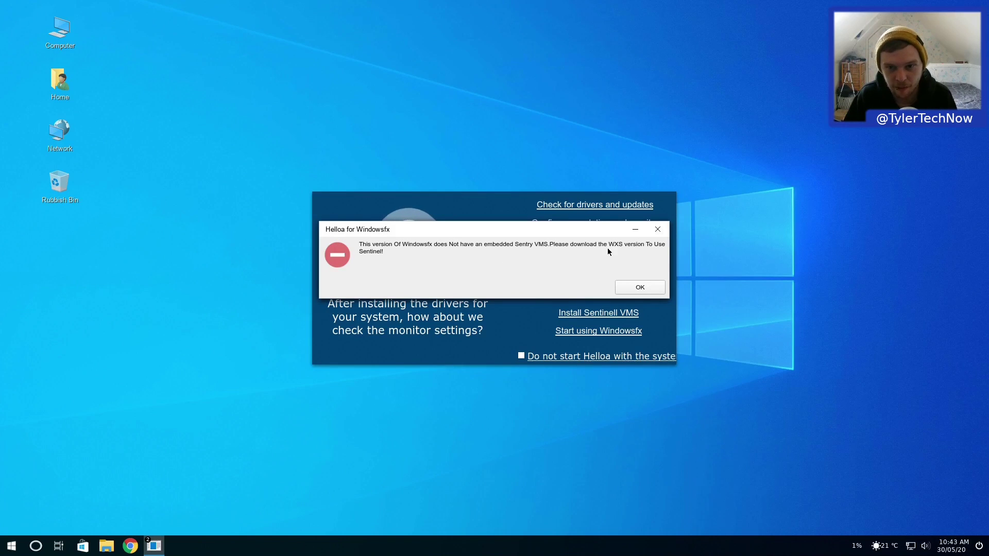
left_click(645, 287)
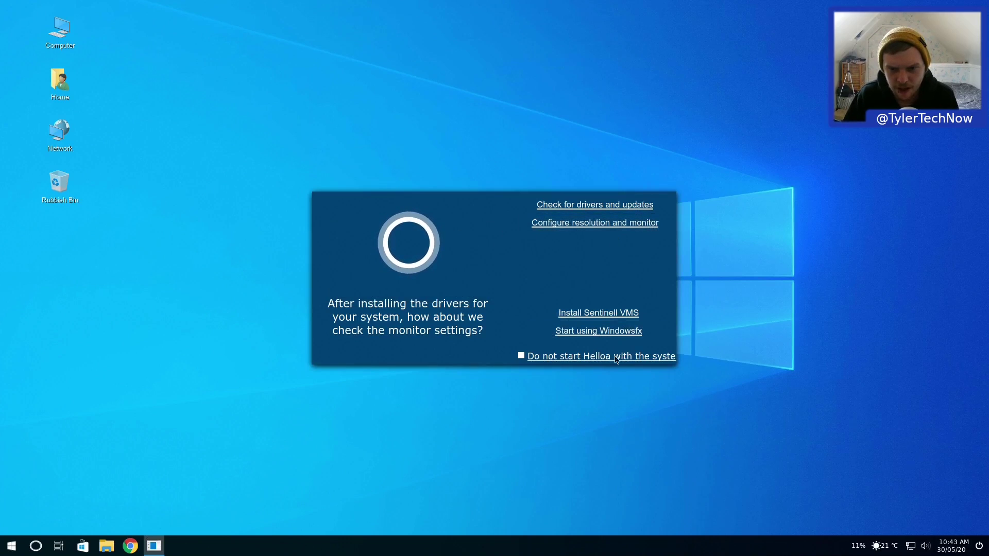
left_click(591, 337)
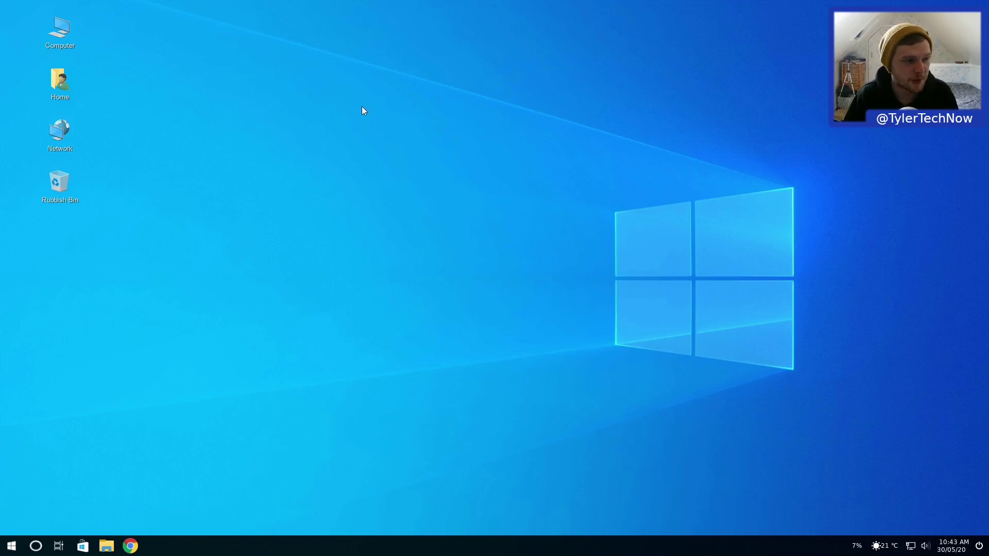
Step: Open System Settings from the taskbar's context options, view its categories and close it again
left_click_drag(183, 9, 195, 111)
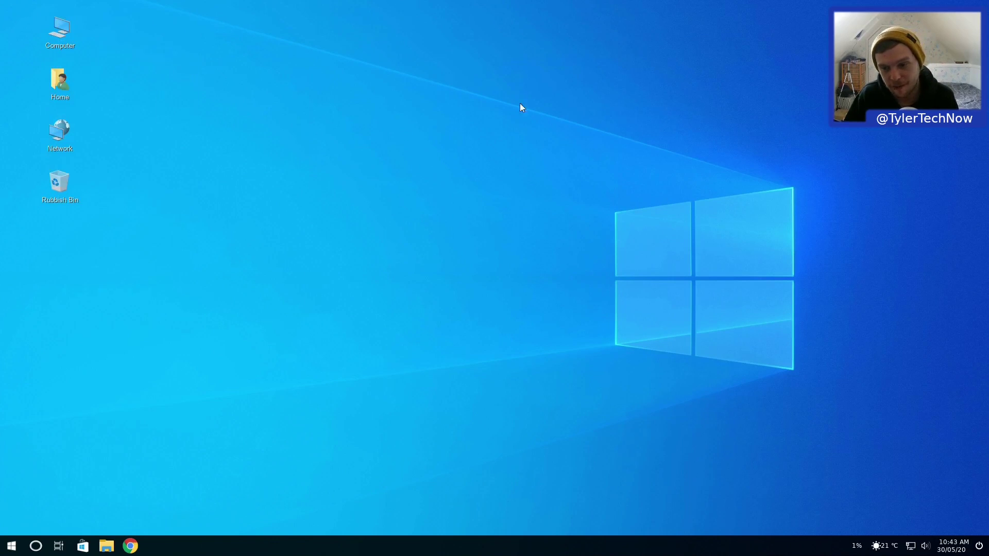
right_click(530, 547)
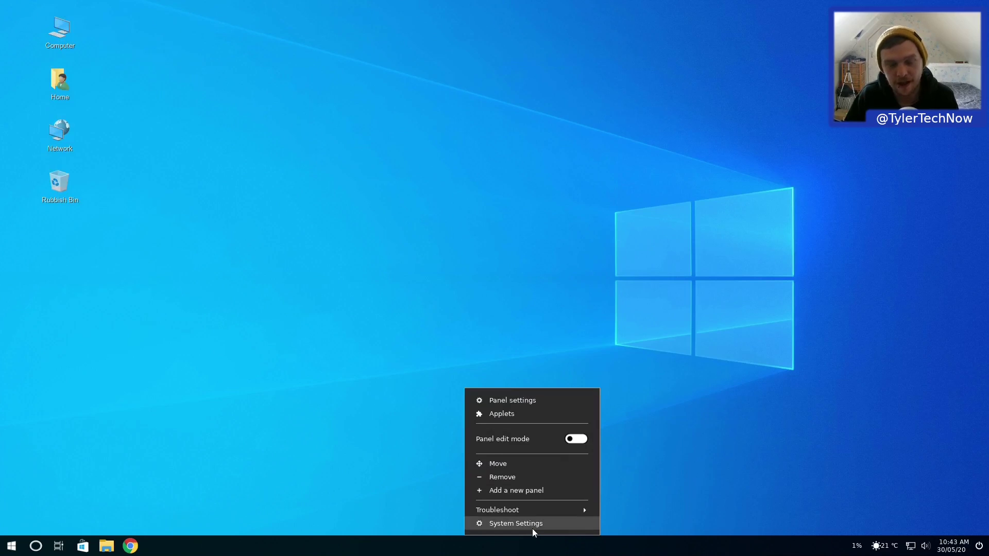
left_click(533, 528)
left_click_drag(446, 126, 457, 87)
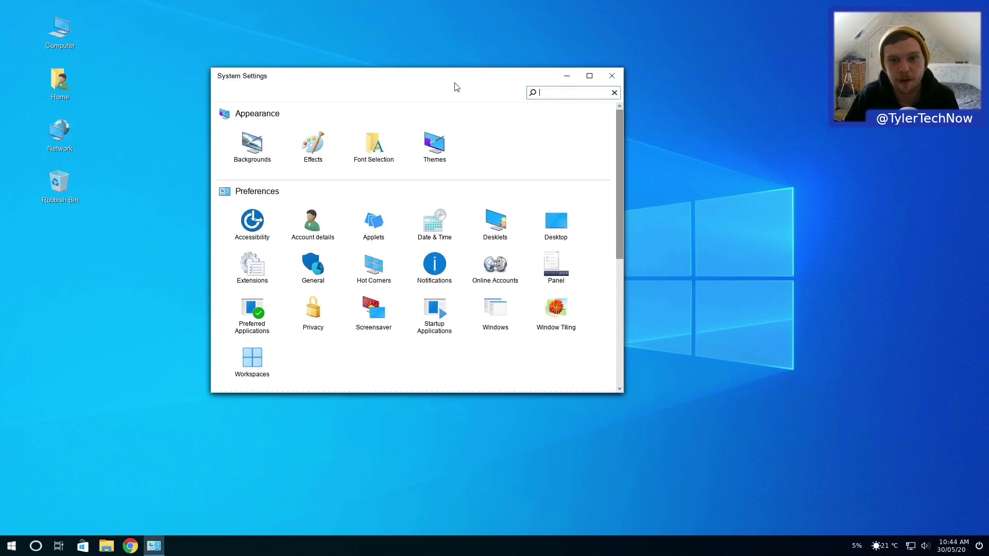
left_click(621, 77)
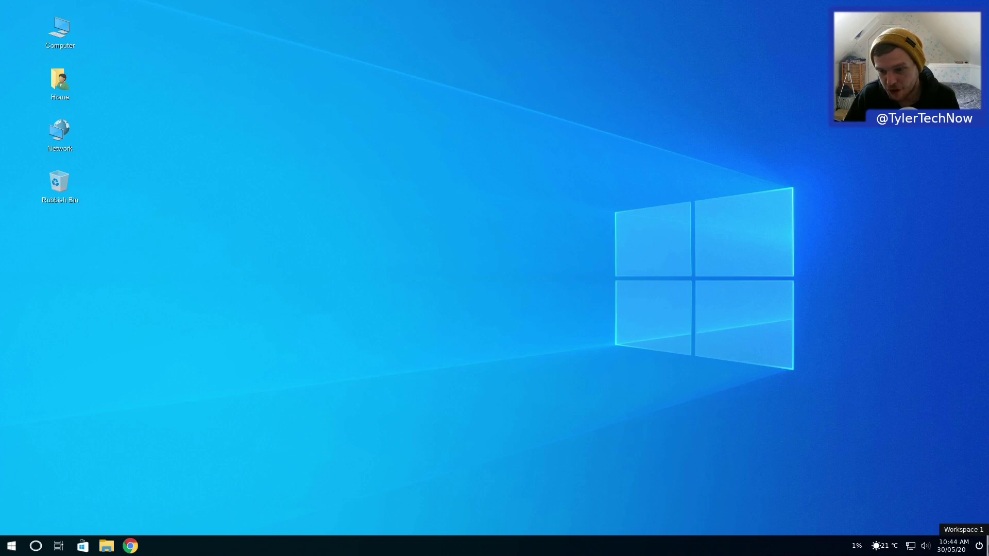
Step: Look through the taskbar's power options, volume control, wired network options and weather forecast
left_click(980, 546)
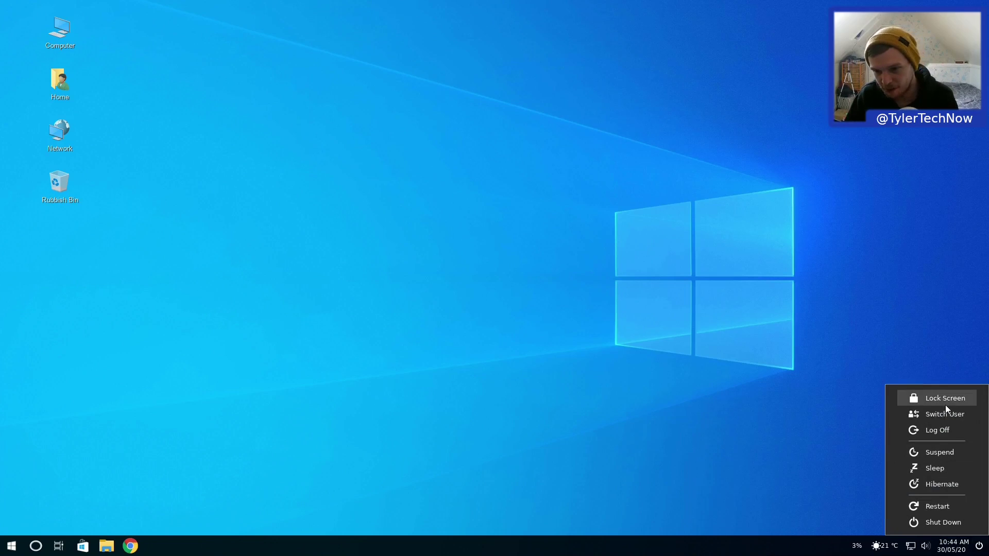
left_click(821, 353)
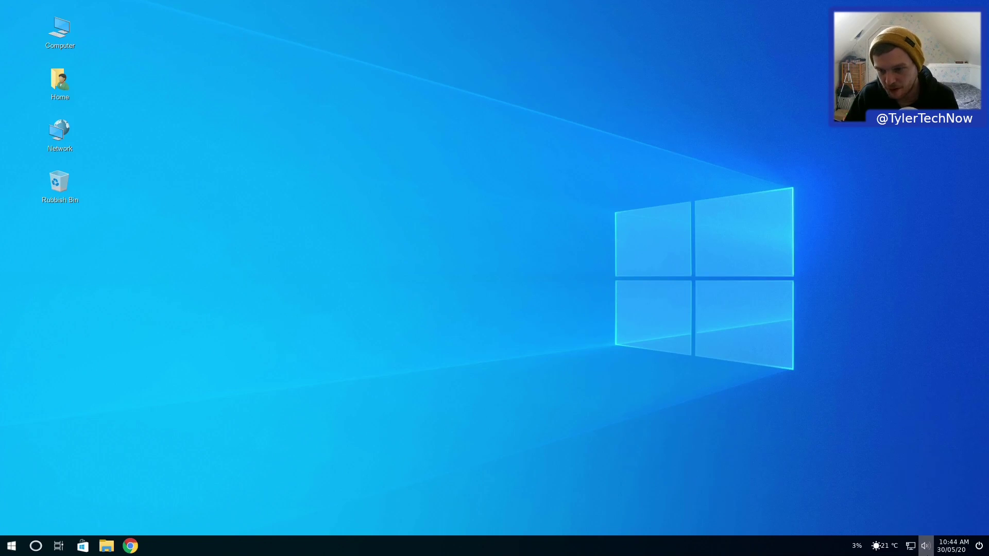
left_click(924, 547)
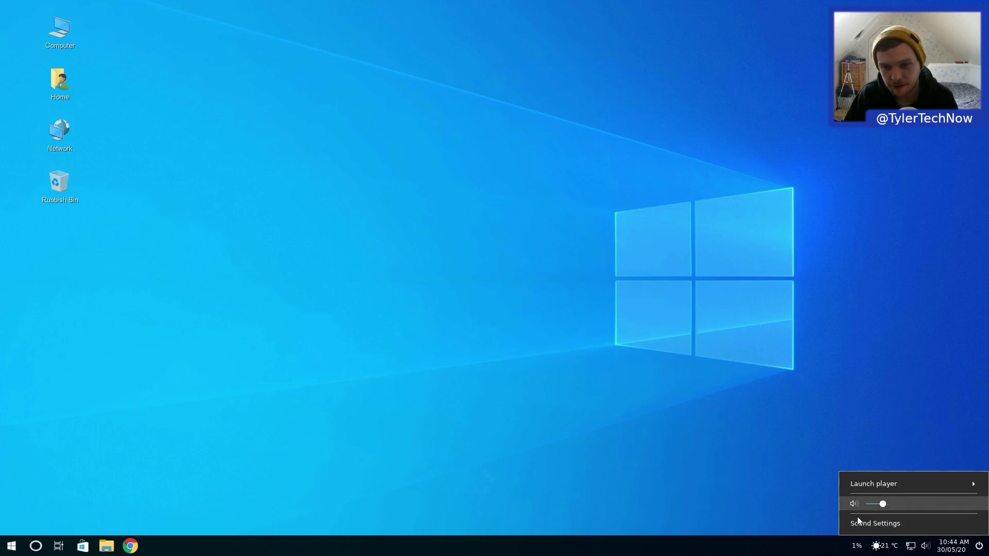
left_click(776, 359)
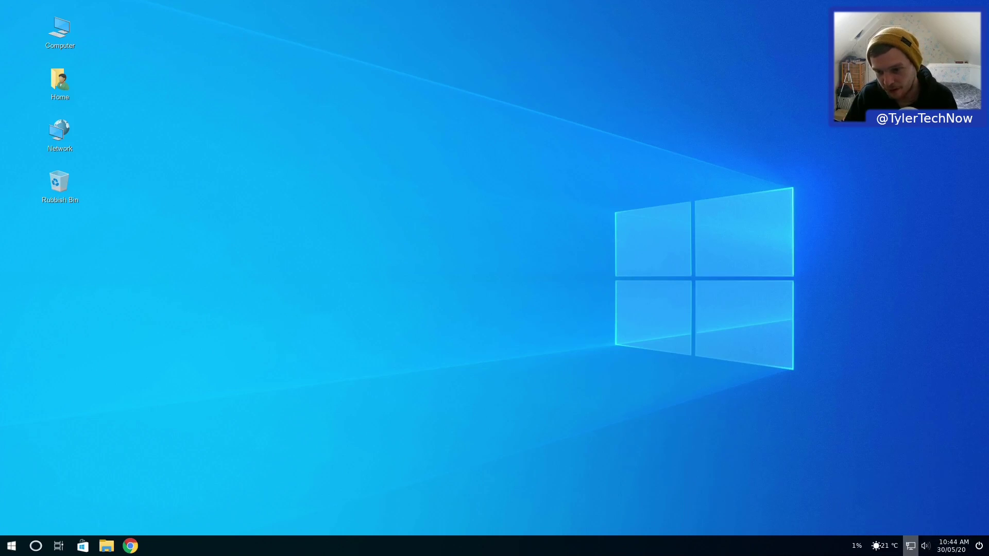
left_click(906, 548)
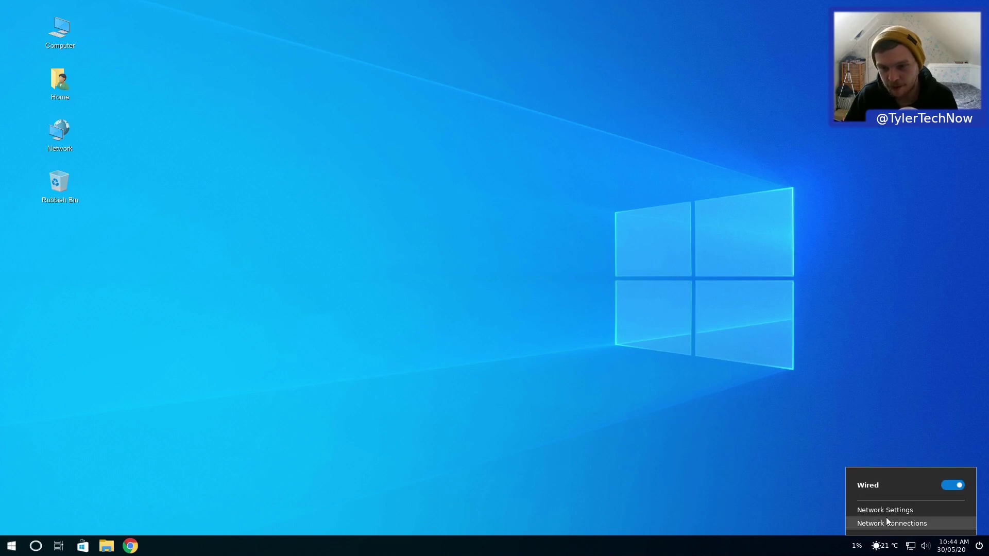
left_click(706, 443)
left_click(895, 552)
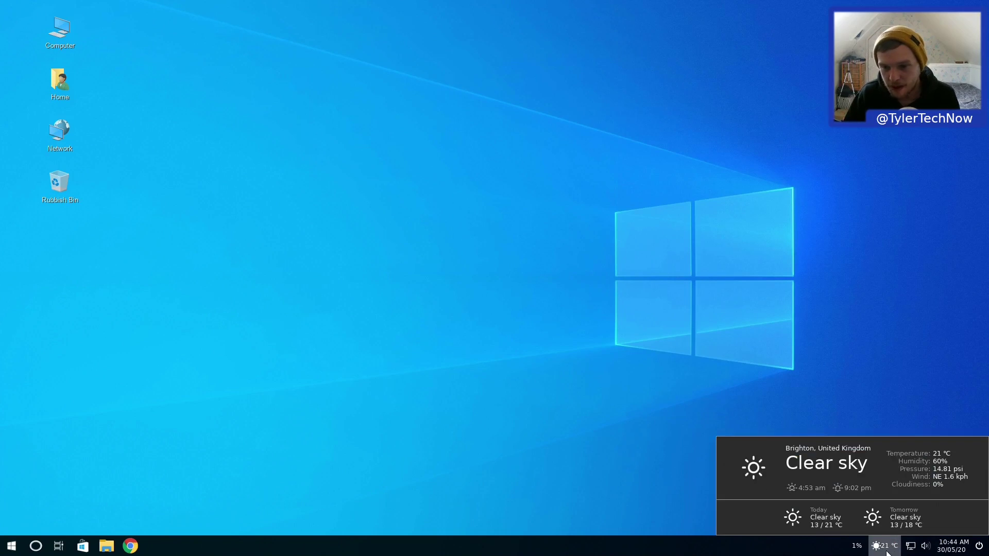
Step: Open System Monitor from the taskbar's CPU load indicator, look over the running processes and close it
left_click(857, 546)
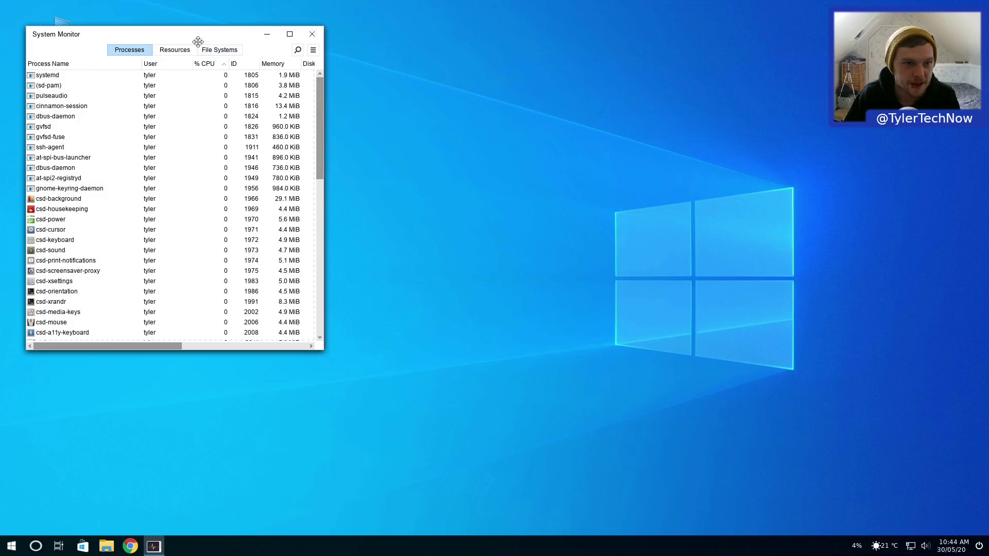
left_click_drag(198, 42, 475, 83)
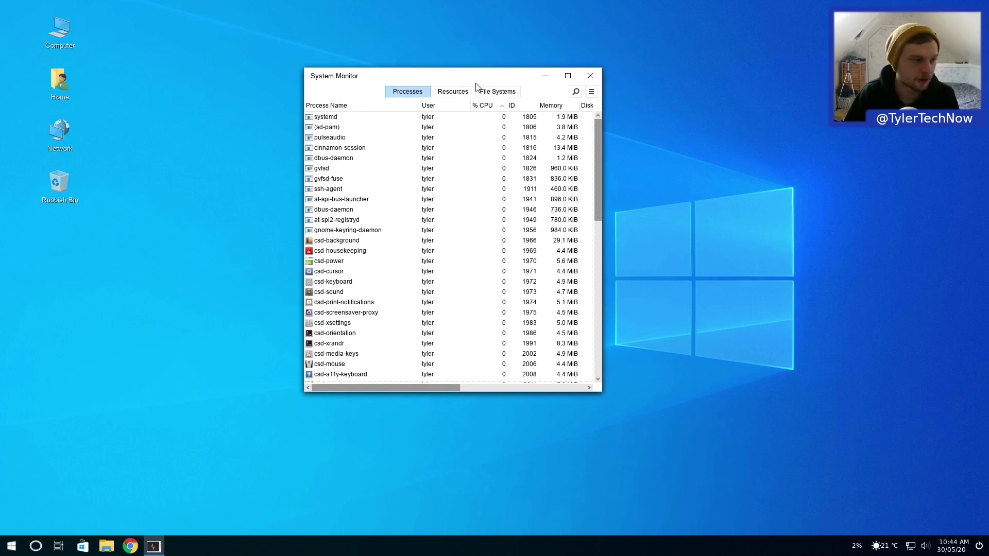
left_click(591, 77)
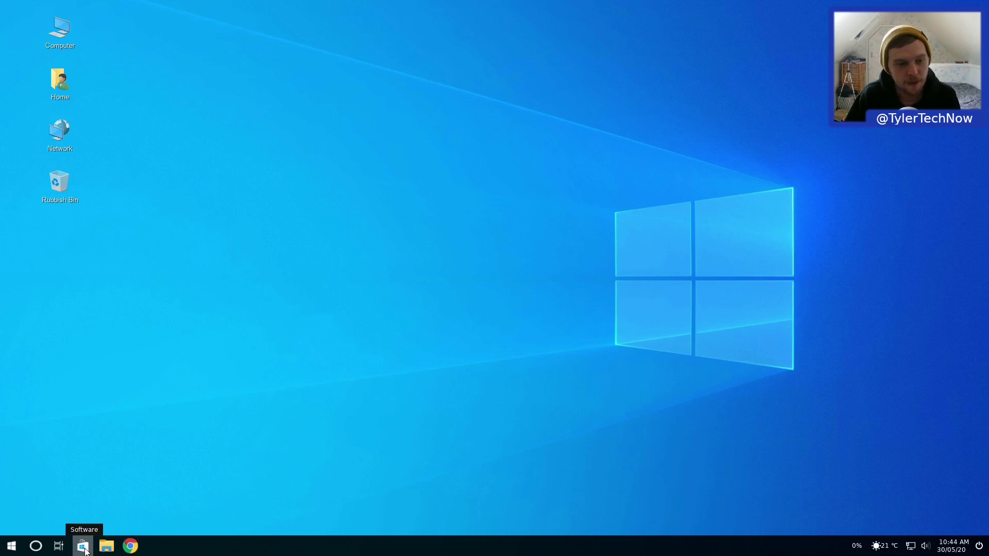
Step: Show the workspace overview and switch to Workspace 3
left_click(59, 546)
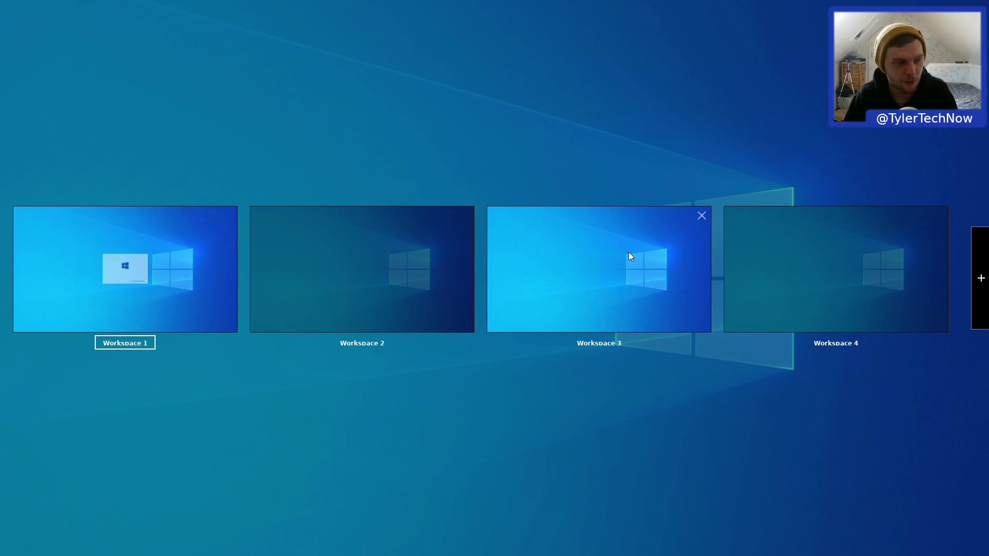
left_click(628, 252)
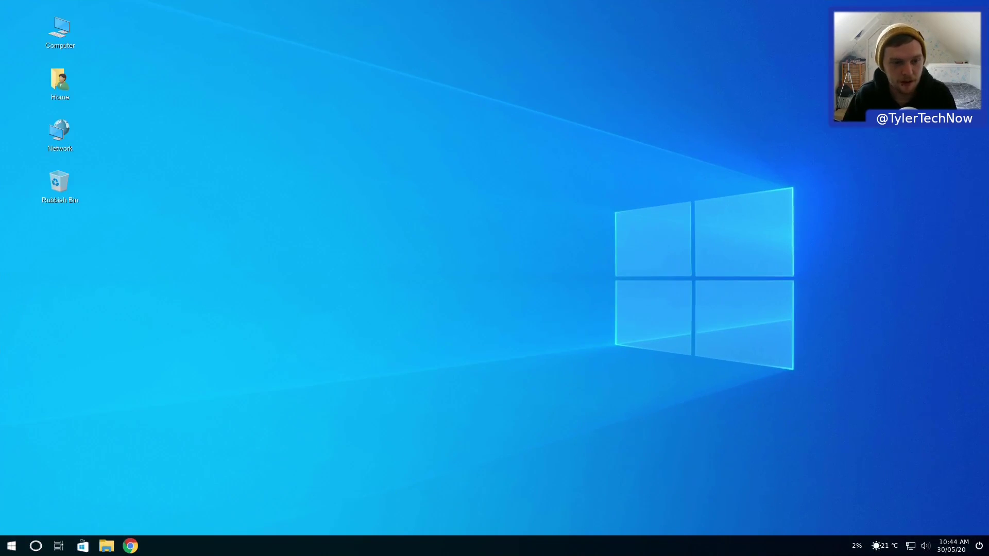
Step: Launch the terminal from the start menu's shortcuts and move its window to the desktop's upper right area
left_click(11, 546)
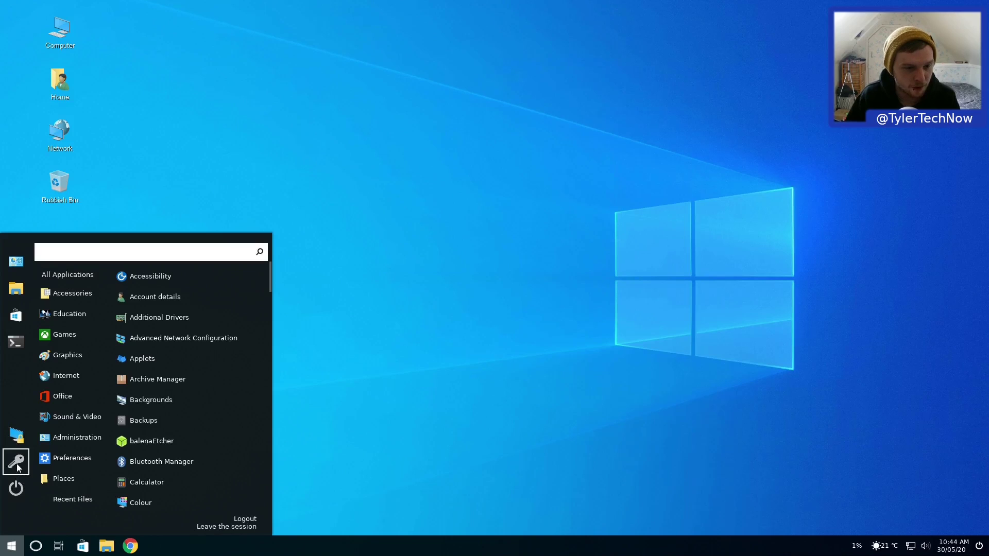
left_click(20, 346)
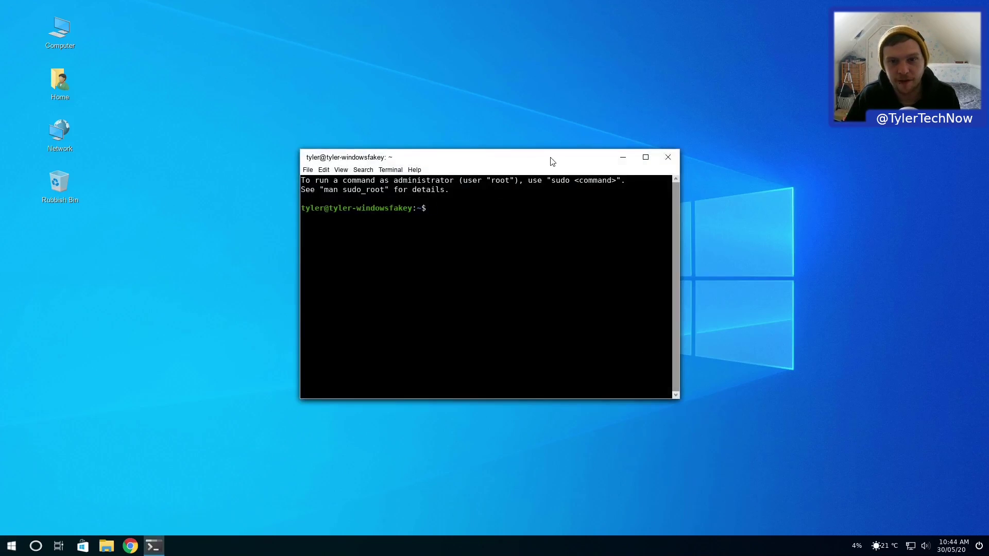
left_click_drag(551, 157, 699, 58)
Step: Open System Settings from the start menu and arrange its window side by side with the terminal
left_click(11, 546)
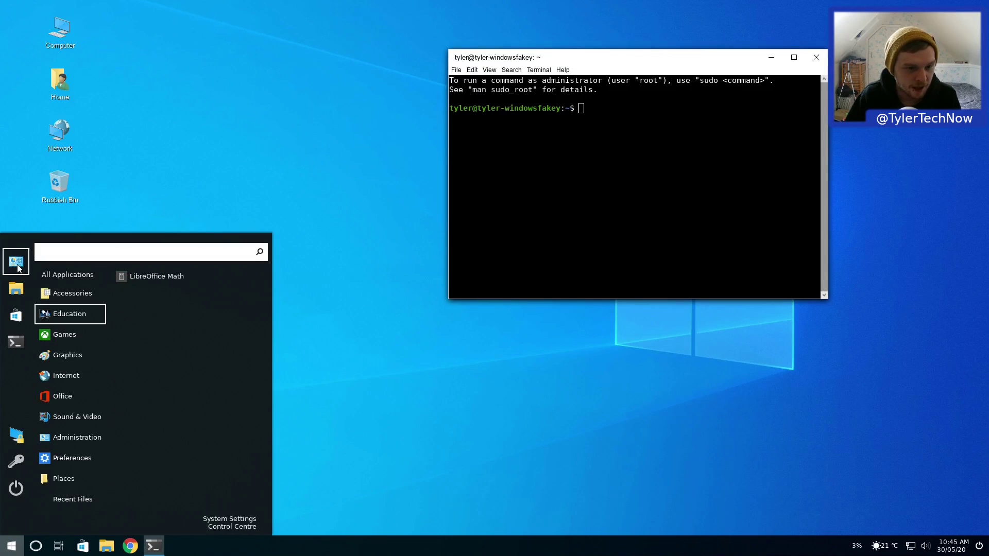
left_click(17, 265)
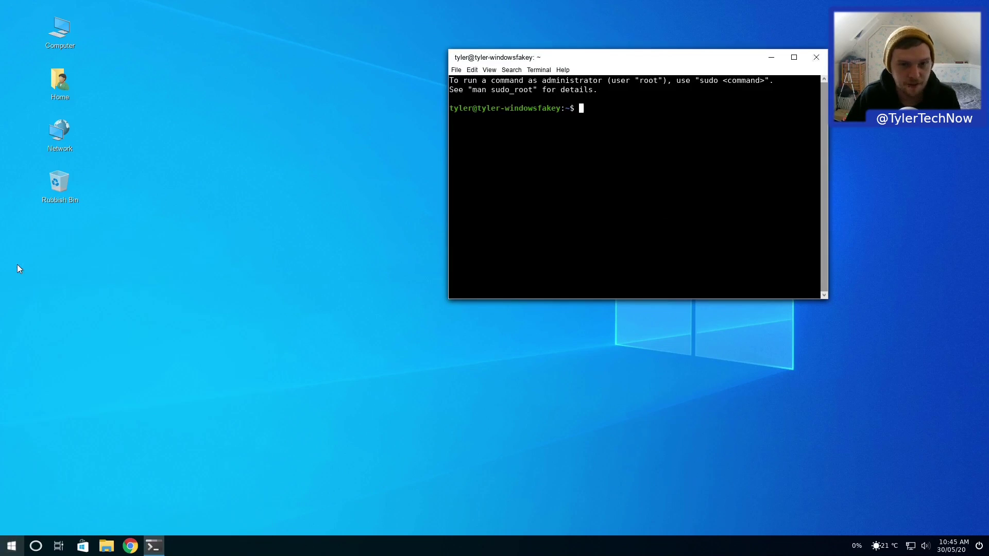
left_click_drag(532, 129, 327, 67)
left_click_drag(649, 61, 763, 110)
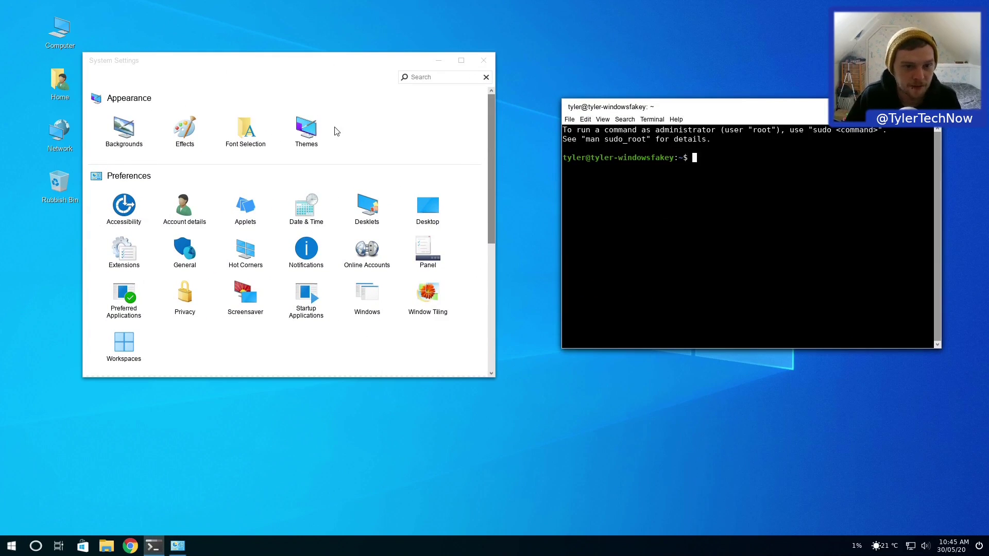
Step: Browse the Appearance, Preferences, Hardware and Administration settings, then open the Themes page and examine its Linuxfx-10 theme choices
scroll(321, 311, "down", 3)
scroll(315, 326, "up", 3)
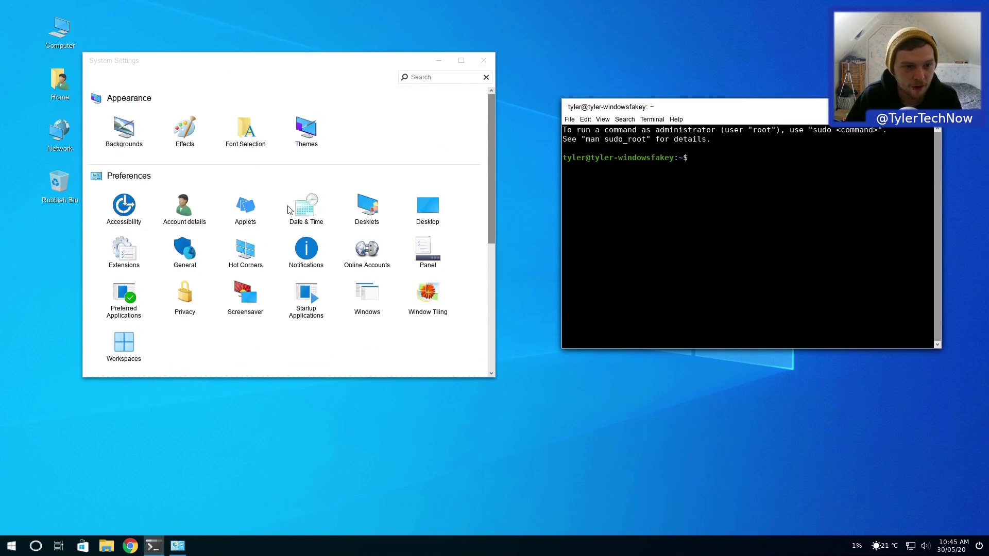
scroll(299, 219, "down", 2)
scroll(298, 219, "down", 5)
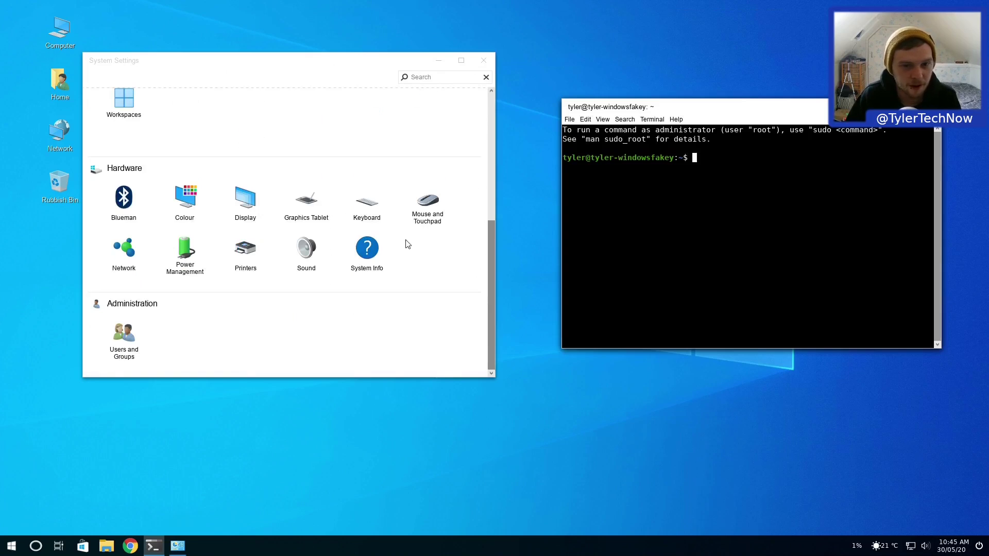
scroll(390, 294, "up", 7)
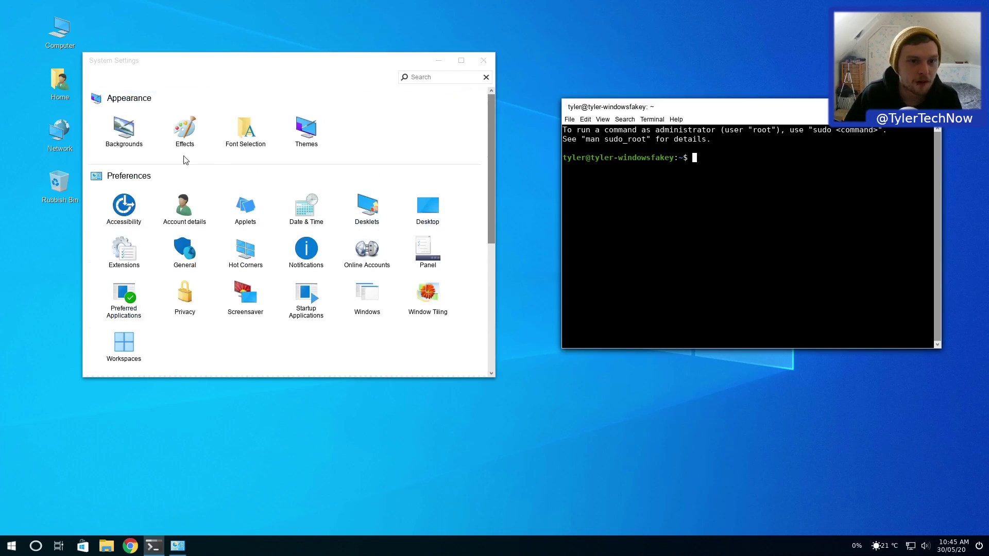
left_click(307, 135)
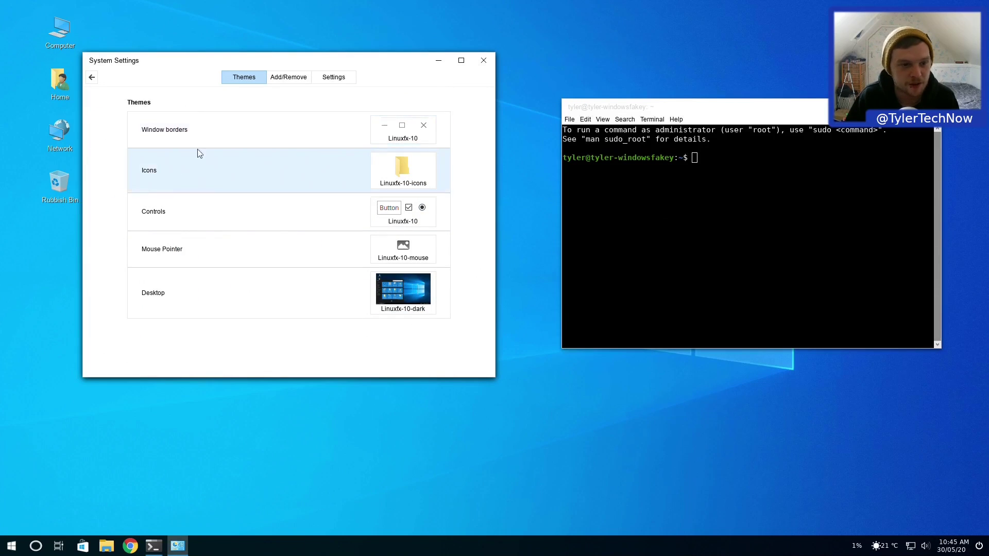
left_click(12, 546)
key("Escape")
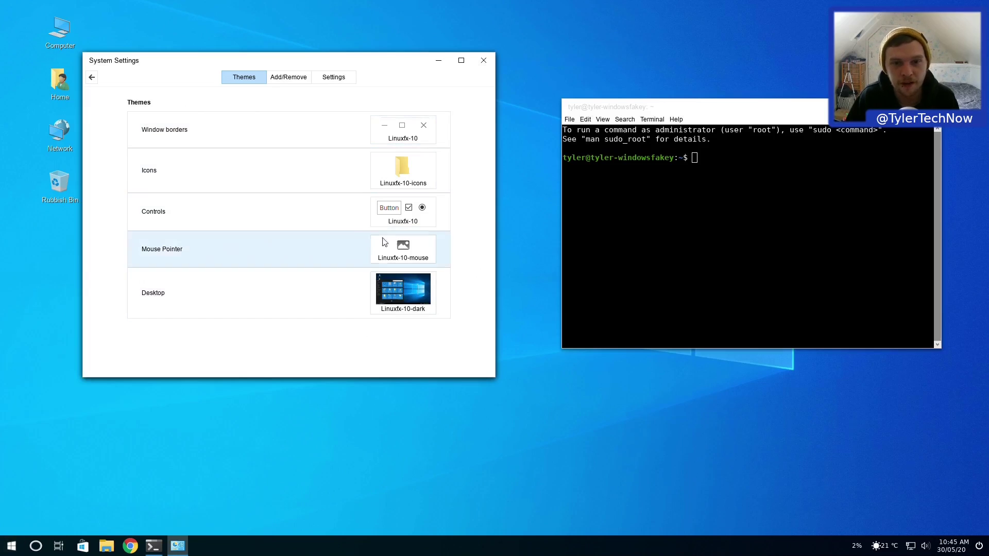
Step: Apply Linuxfx-10-dark to the window borders and controls, viewing the available icon themes in between
left_click(402, 135)
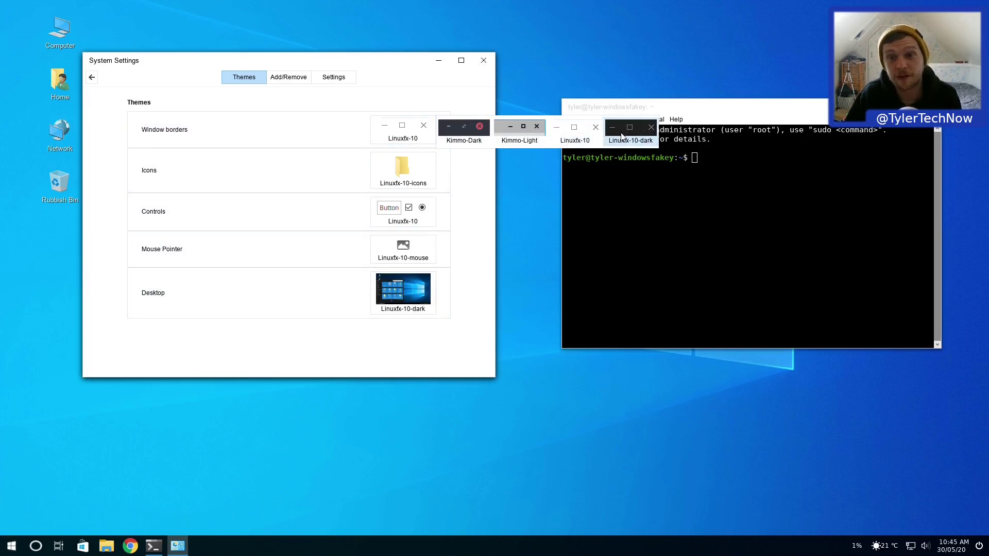
left_click(618, 143)
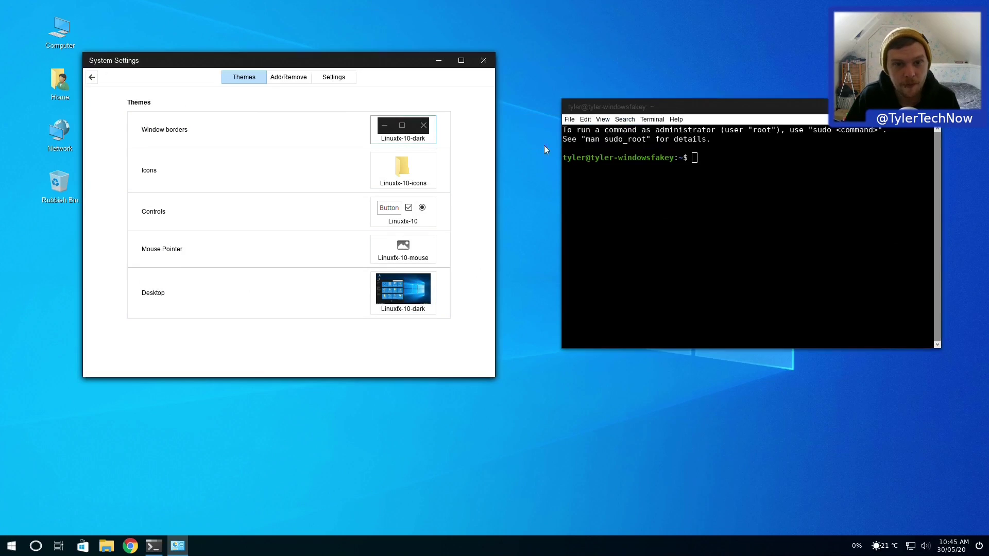
left_click(408, 177)
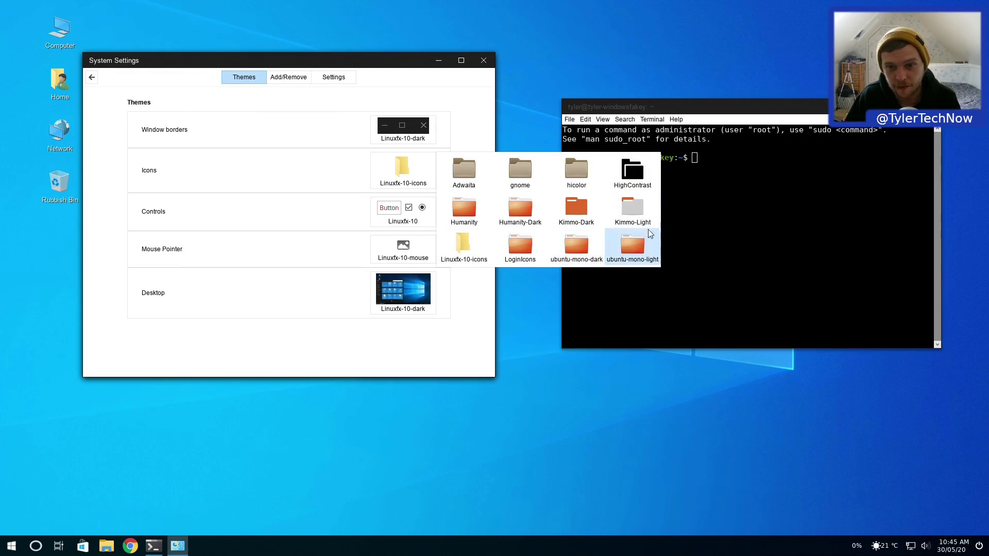
left_click(471, 360)
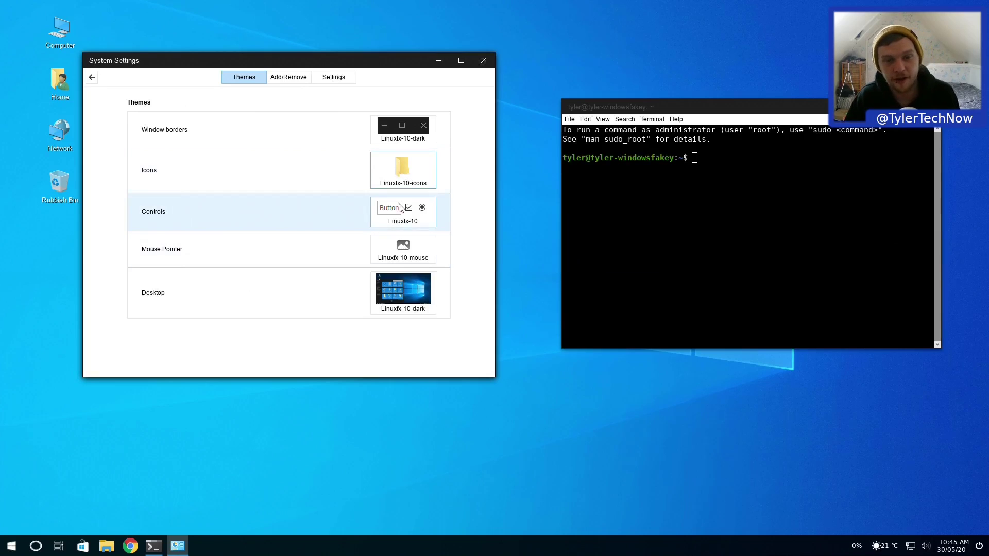
left_click(404, 218)
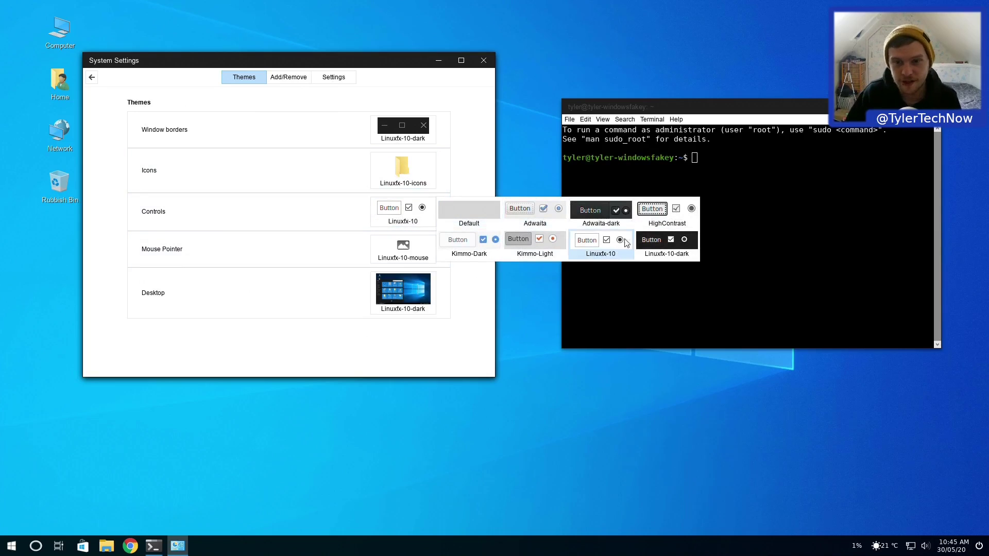
left_click(666, 242)
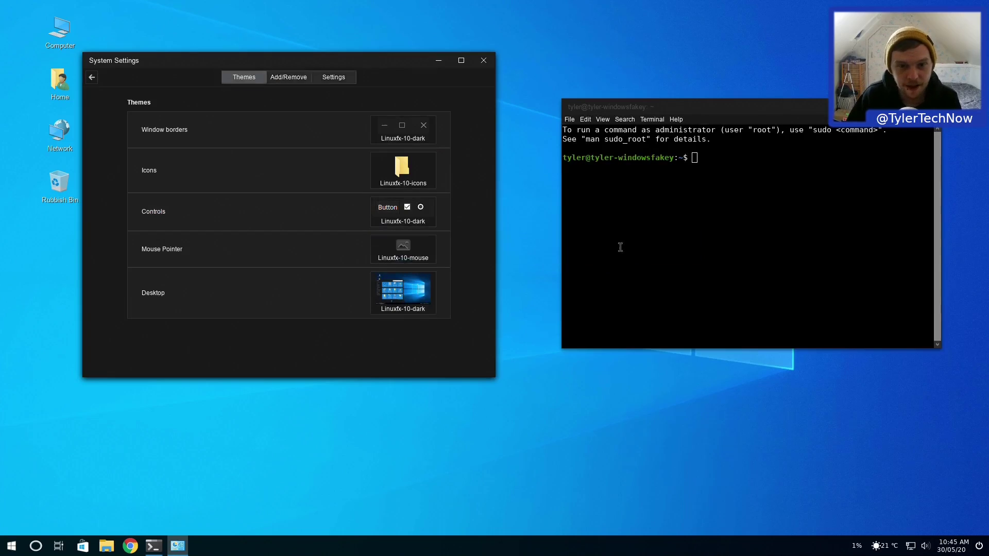
Step: Switch the desktop theme to Linuxfx-10 and check its look on the start menu
left_click(402, 295)
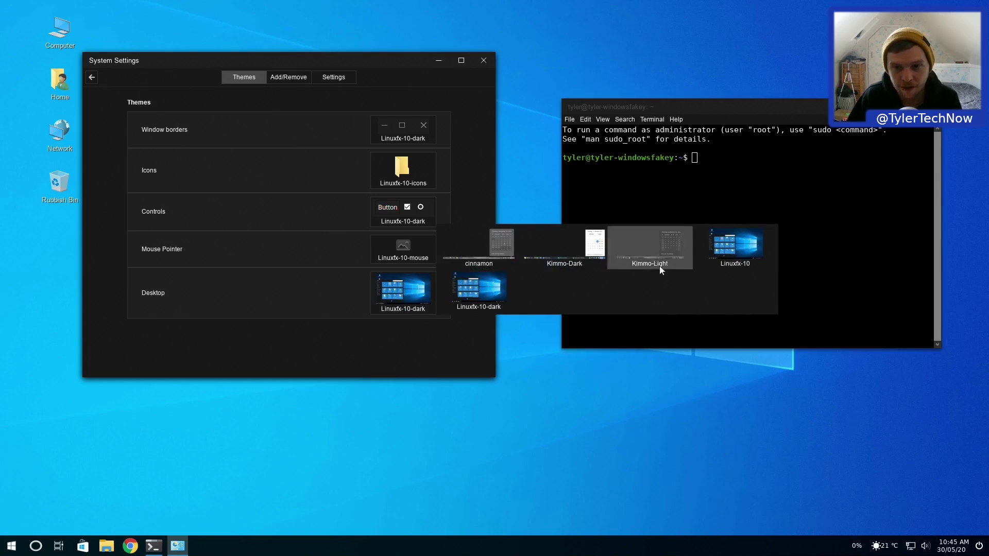
left_click(735, 243)
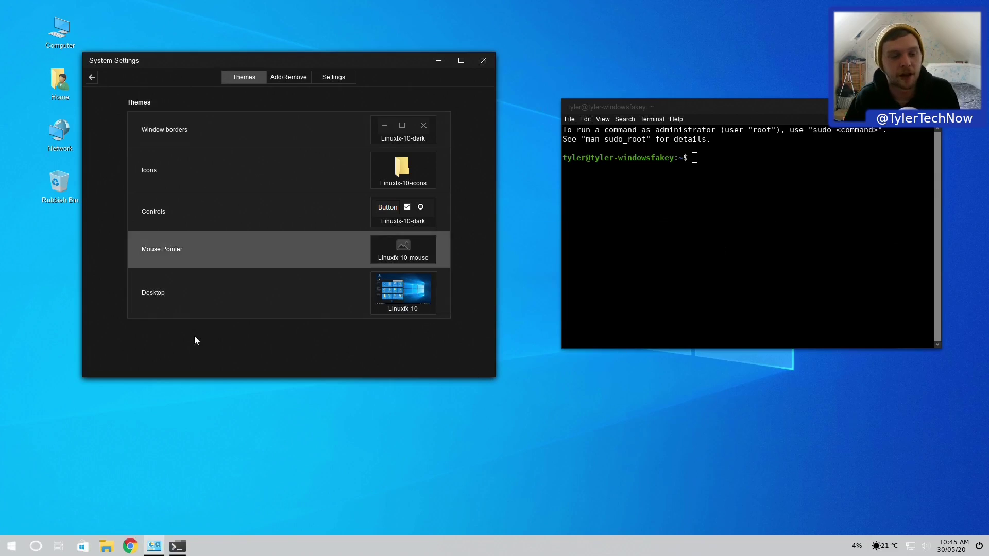
left_click(11, 546)
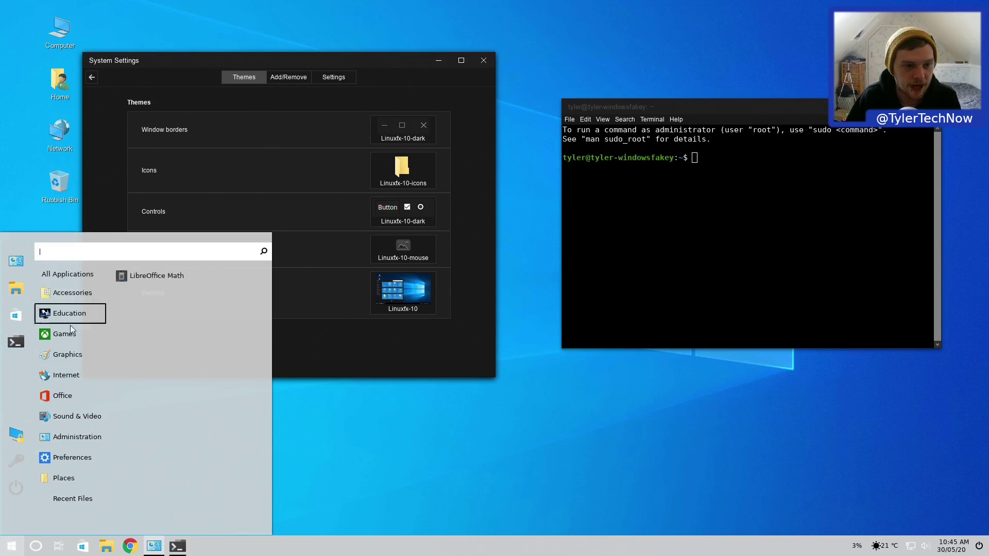
left_click(604, 426)
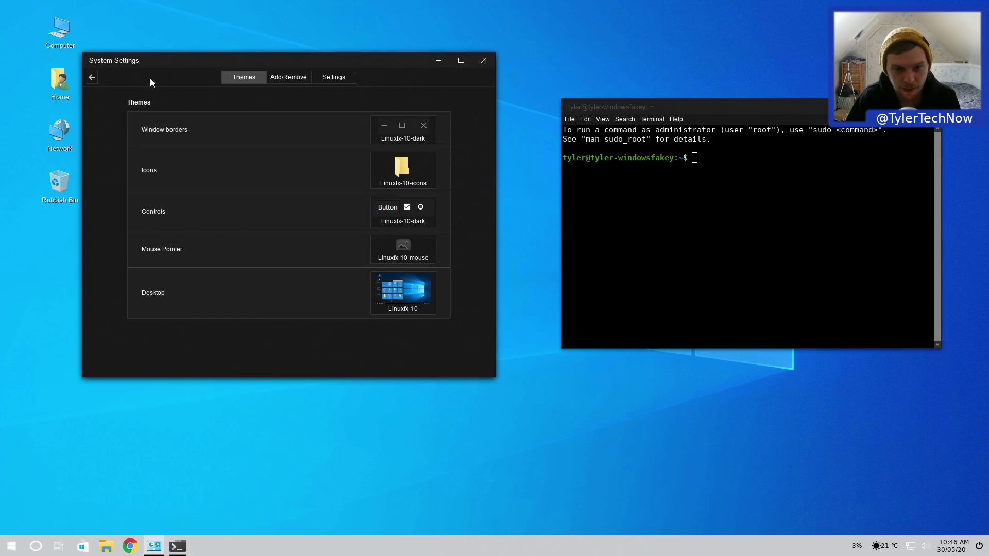
Step: Set both the controls and the window borders to the light Linuxfx-10 theme
left_click(403, 212)
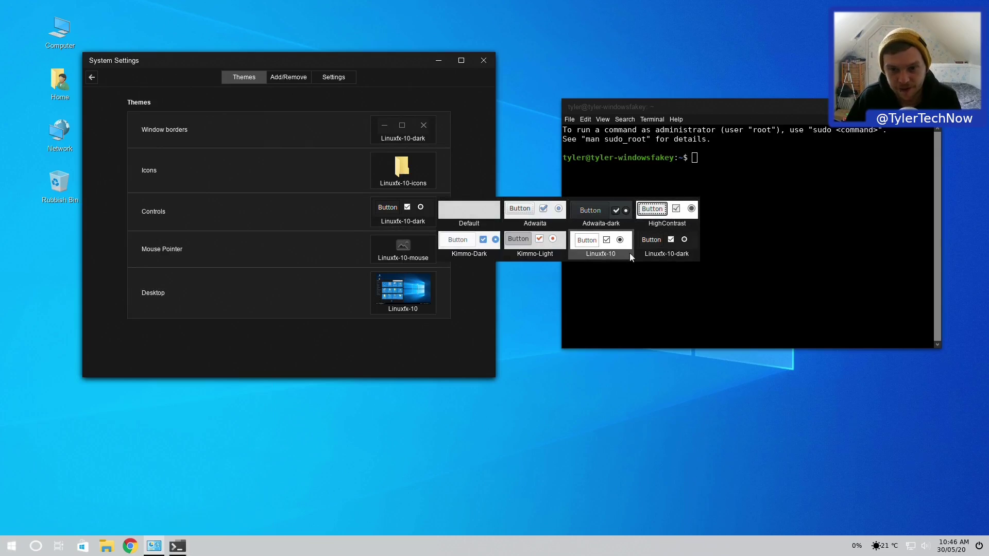
left_click(584, 255)
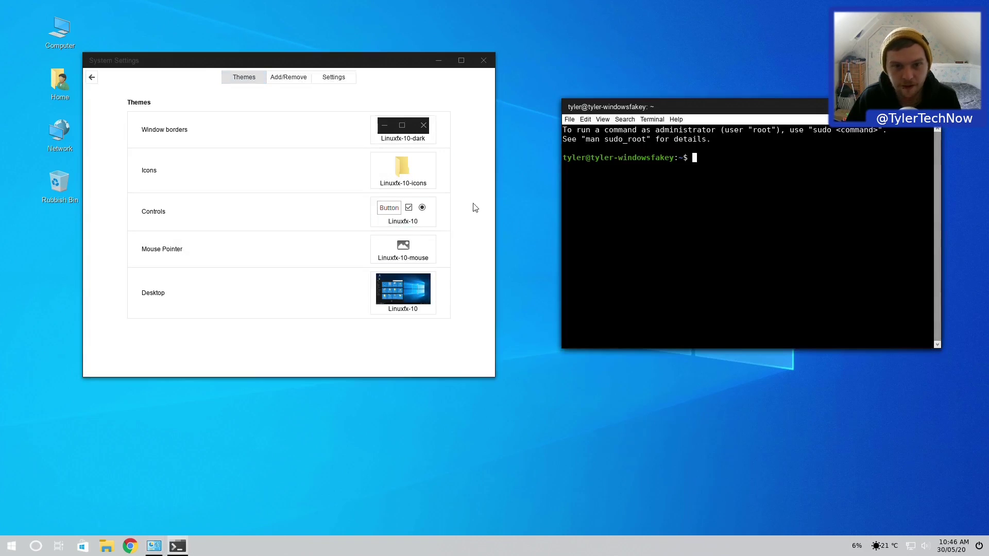
left_click(418, 139)
left_click(563, 134)
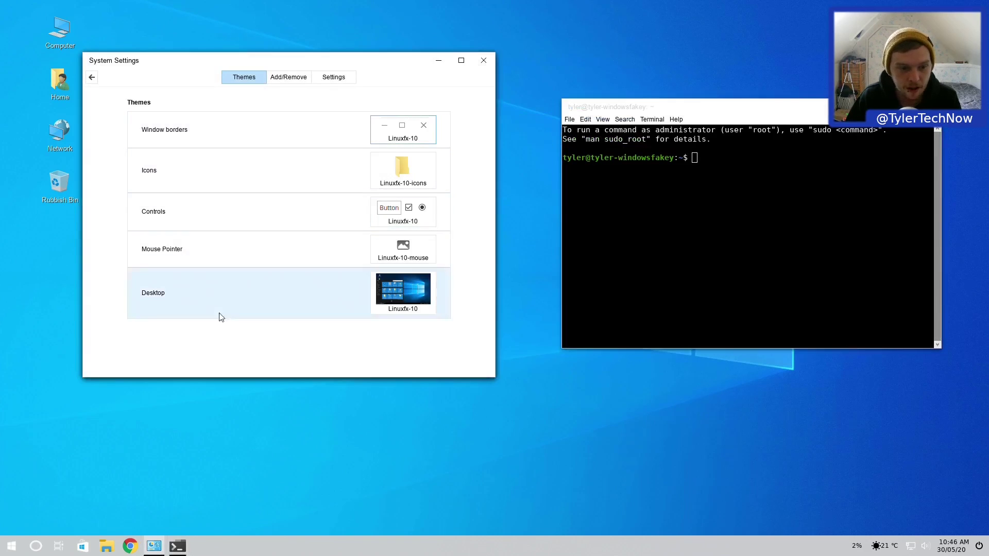
Step: Open the file manager, inspect the Home folder and the program's About information, and close it again
left_click(106, 546)
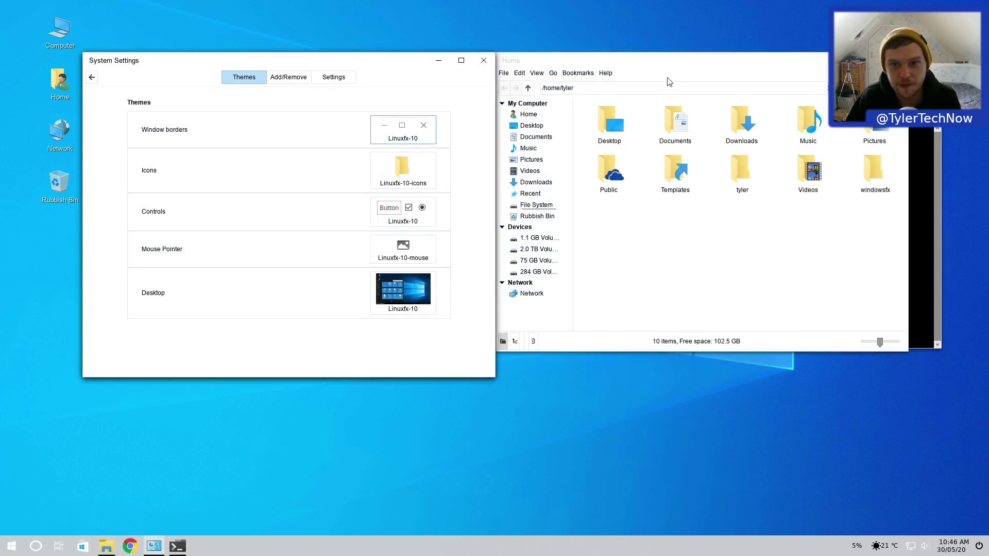
left_click_drag(672, 71, 316, 145)
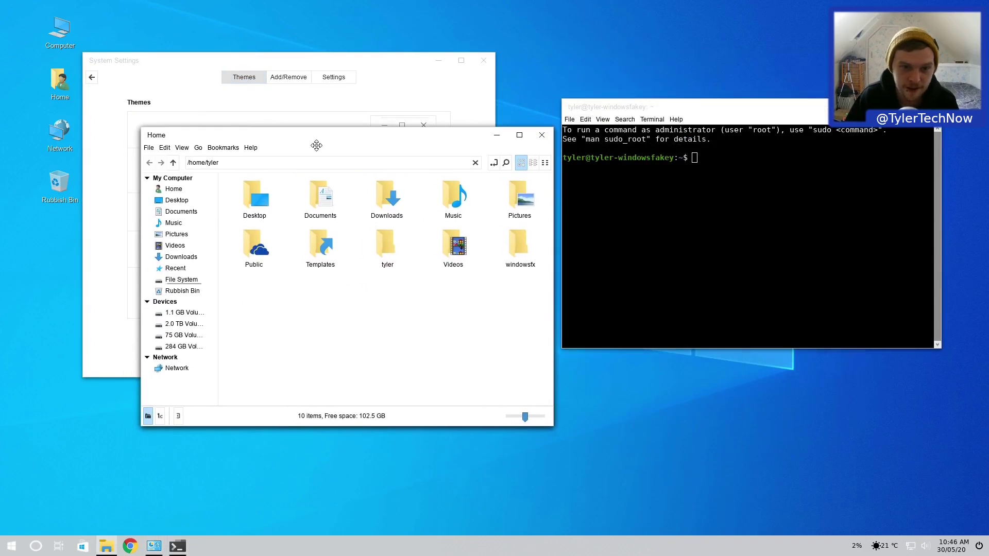
left_click_drag(503, 307, 428, 251)
left_click(251, 148)
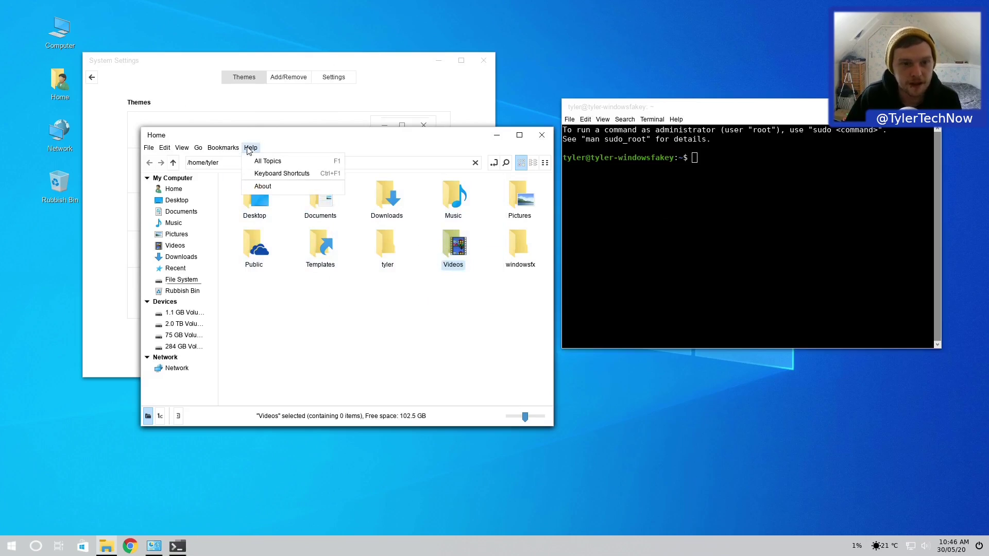
left_click(263, 188)
left_click_drag(357, 211, 677, 194)
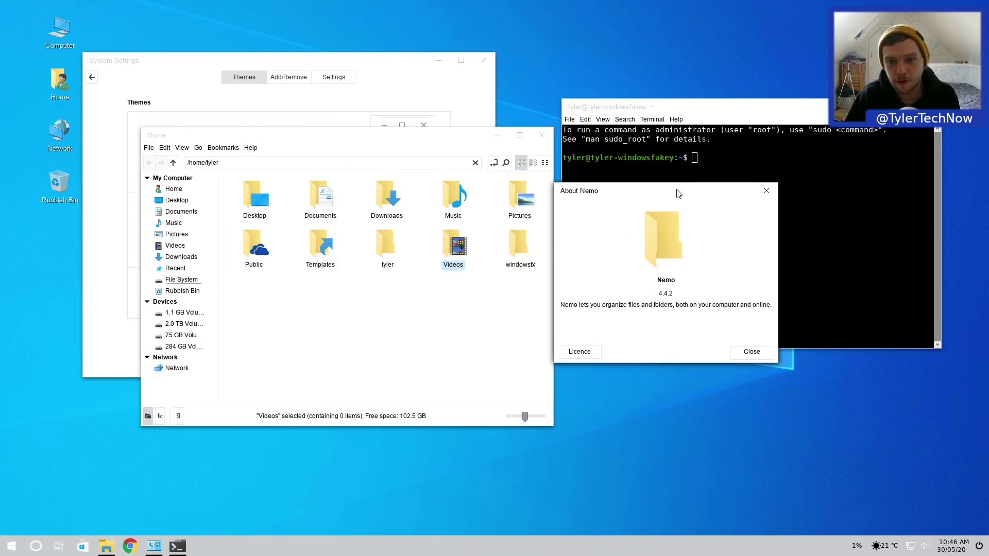
left_click(751, 351)
left_click(541, 135)
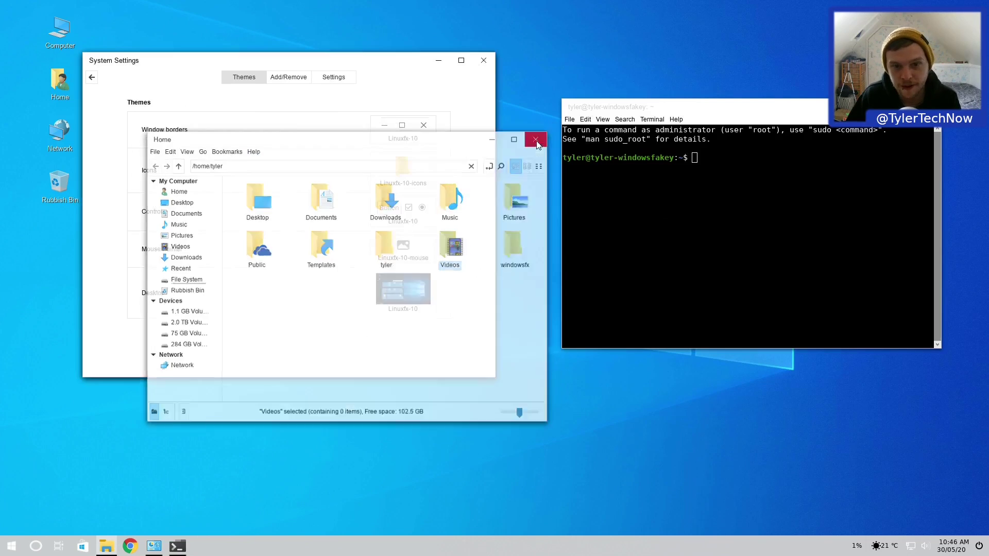
Step: Set the desktop theme to Linuxfx-10-dark and view the mouse pointer themes without choosing another
left_click(420, 293)
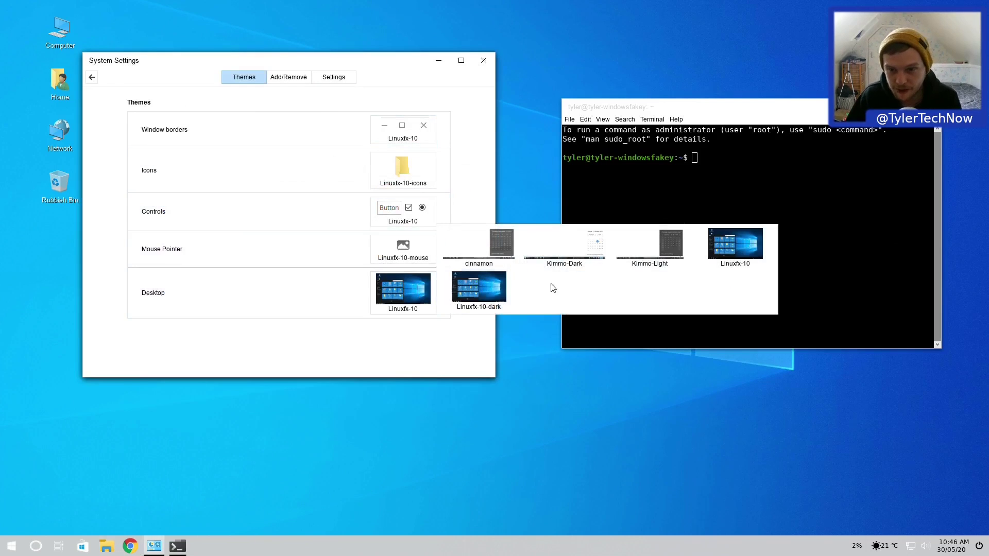
left_click(489, 302)
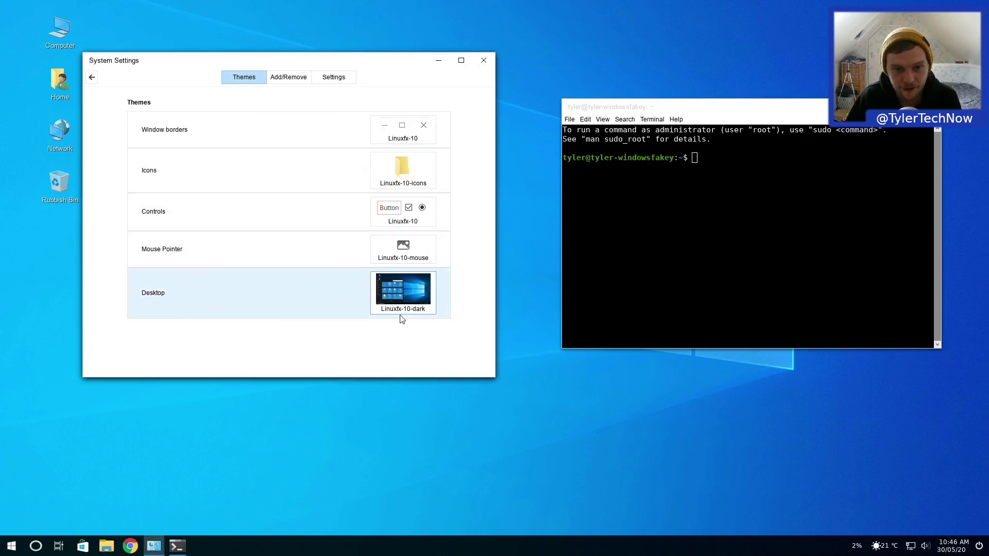
left_click(402, 257)
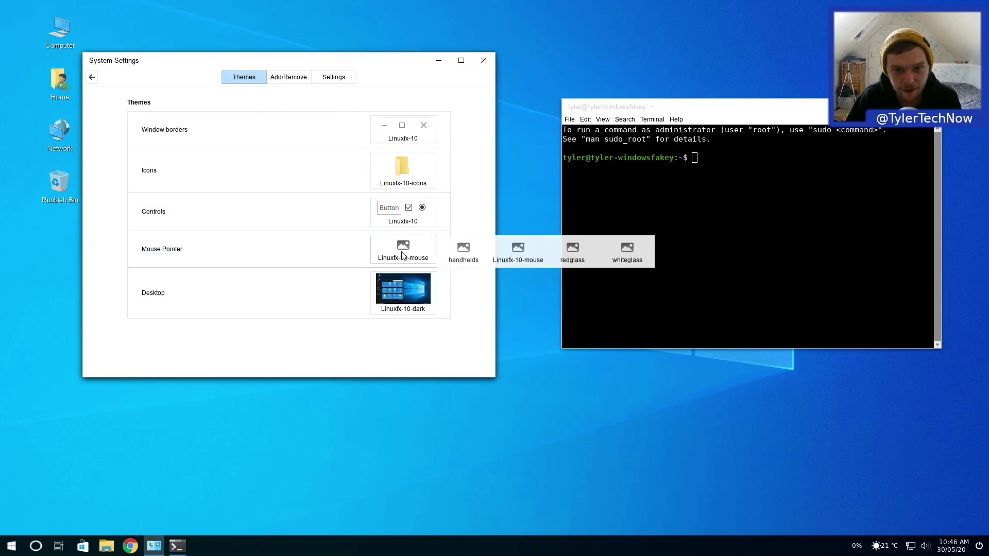
left_click(484, 332)
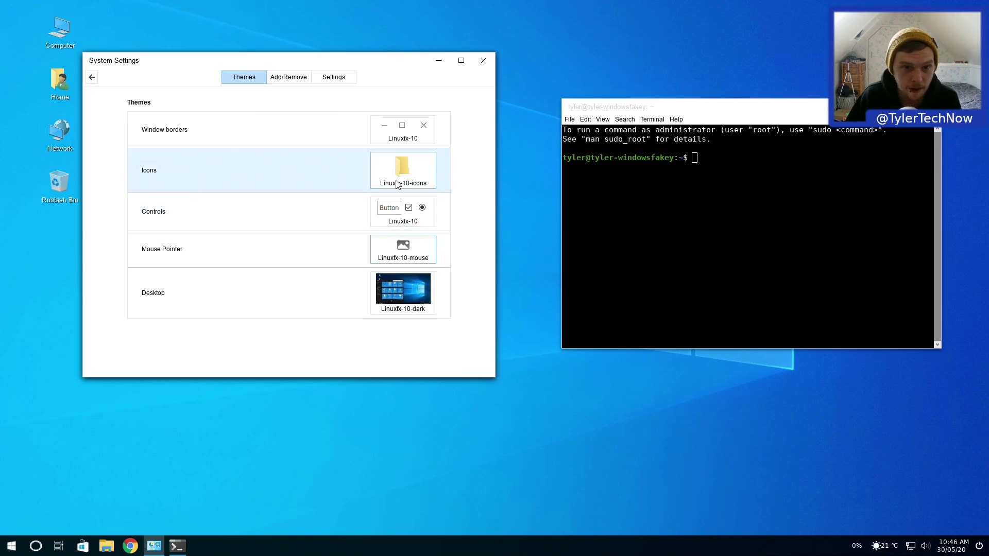
Step: Set the controls and the window borders to the Linuxfx-10-dark theme
left_click(391, 214)
left_click(669, 242)
left_click(421, 133)
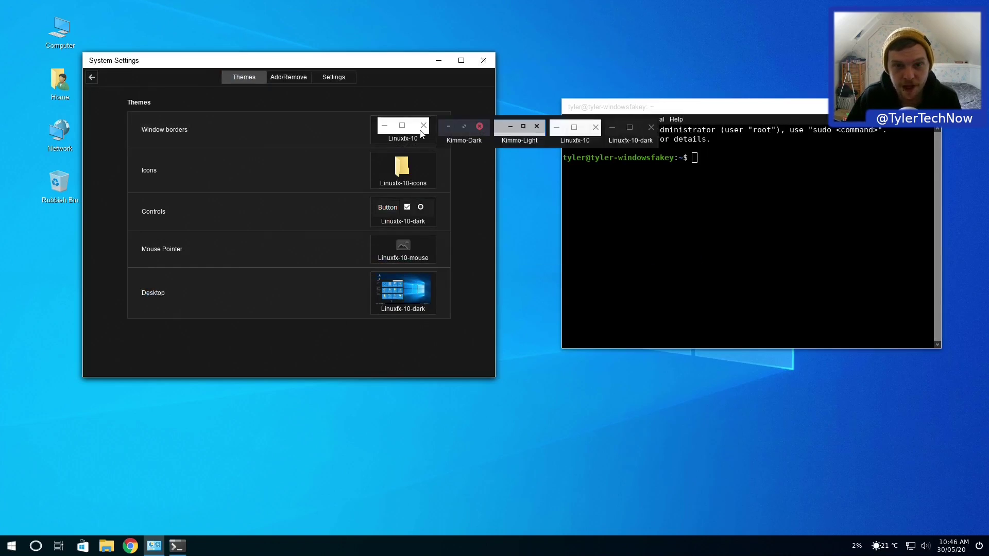
left_click(640, 130)
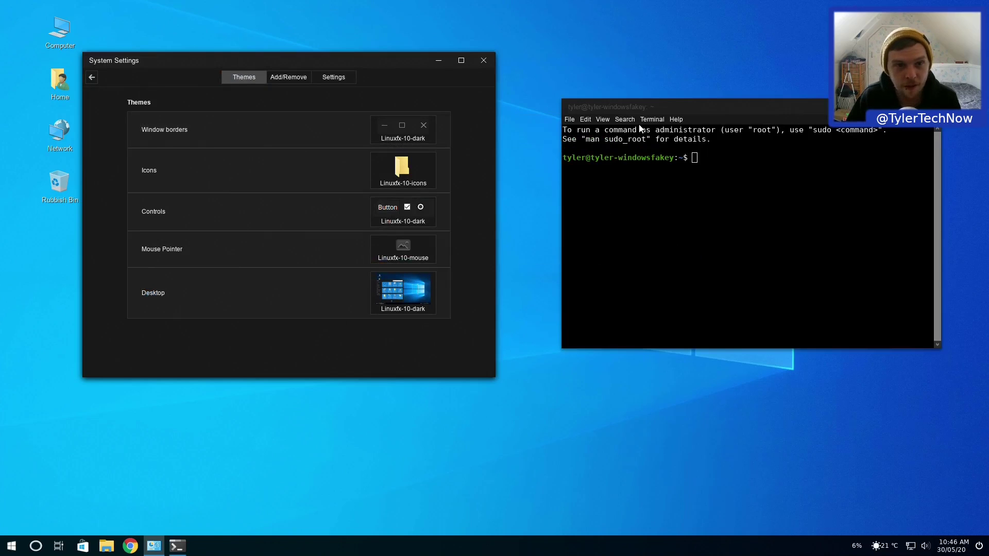
Step: View the Add/Remove and Settings pages for themes, and close both System Settings and the terminal
left_click(288, 77)
left_click(339, 78)
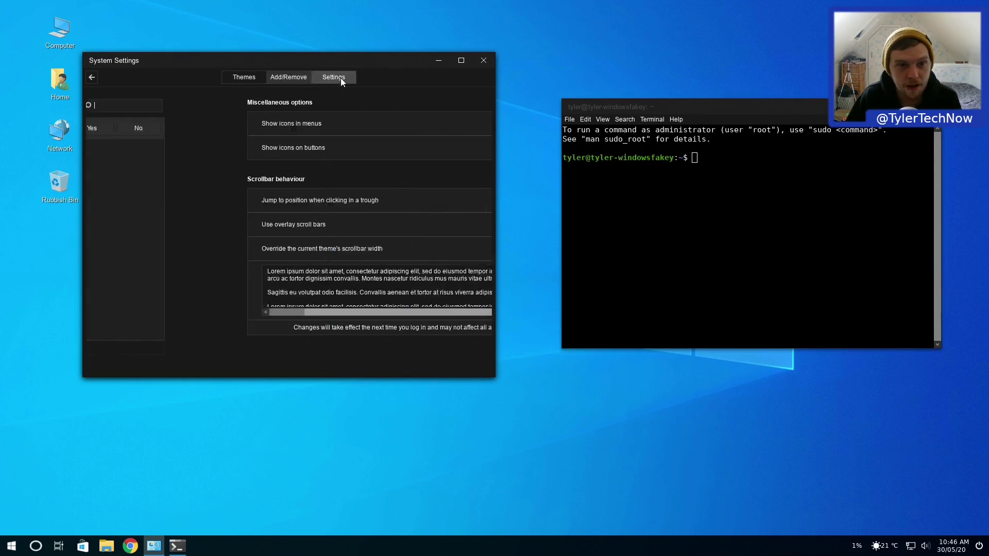
left_click(491, 60)
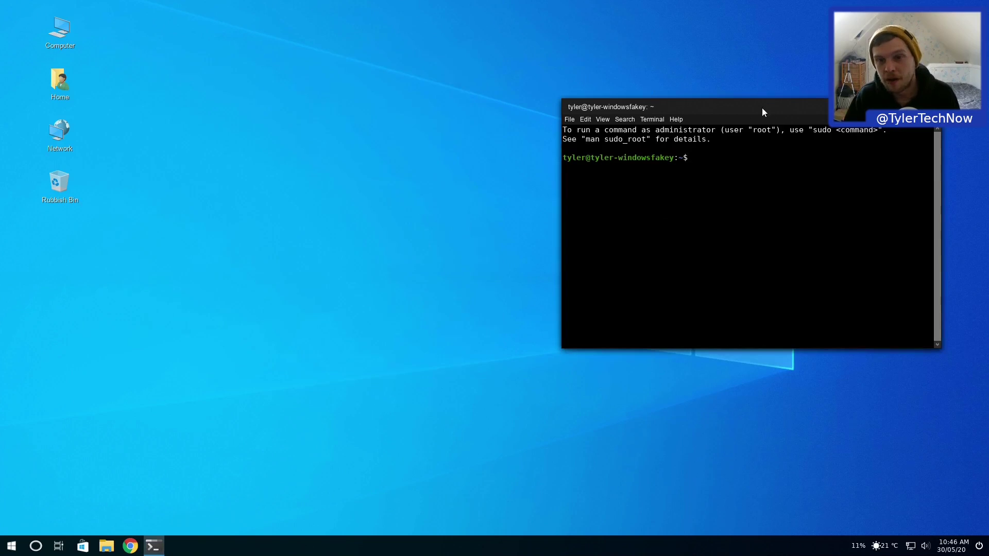
left_click_drag(761, 108, 592, 107)
left_click(672, 104)
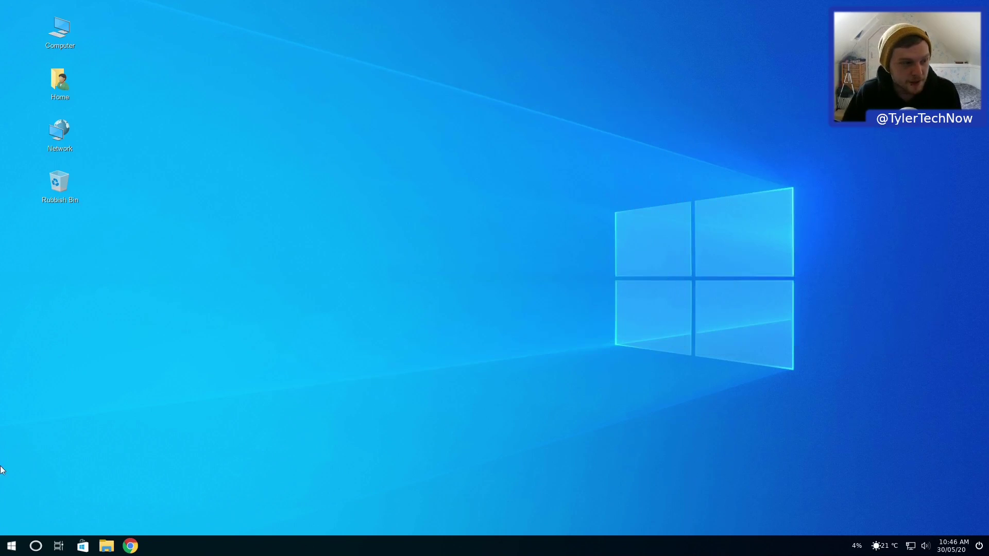
Step: Open the software store, view its About information, and close the About dialog
left_click(82, 546)
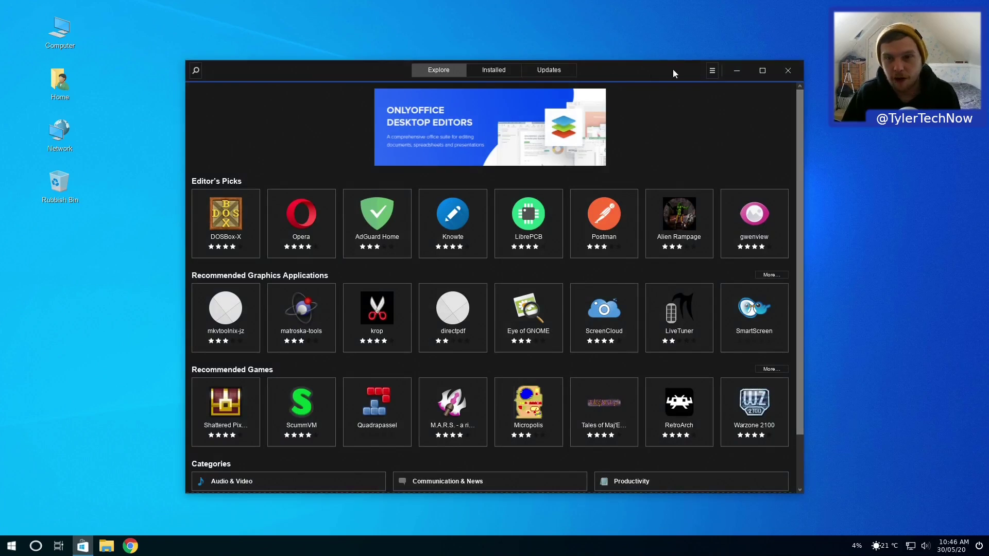
left_click(712, 71)
left_click(711, 125)
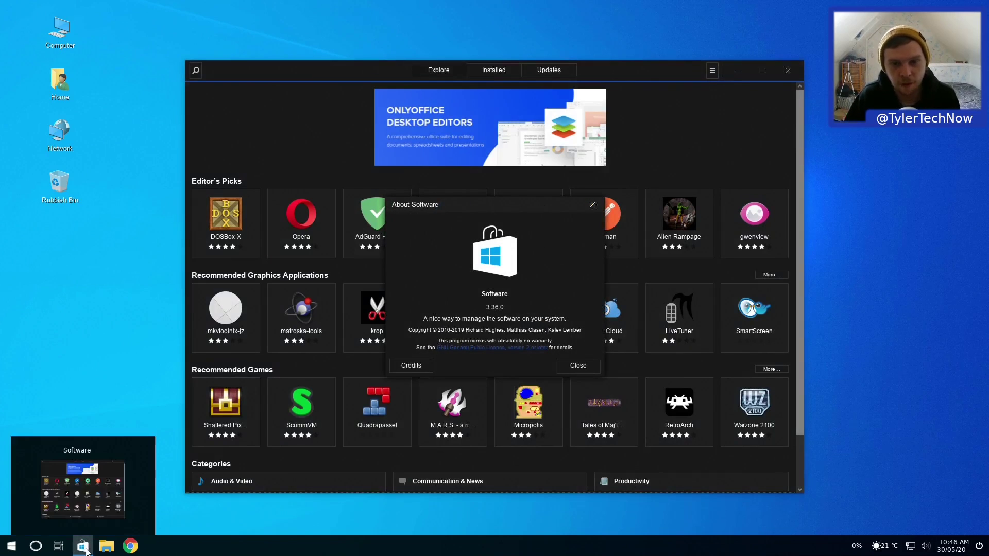
left_click(578, 366)
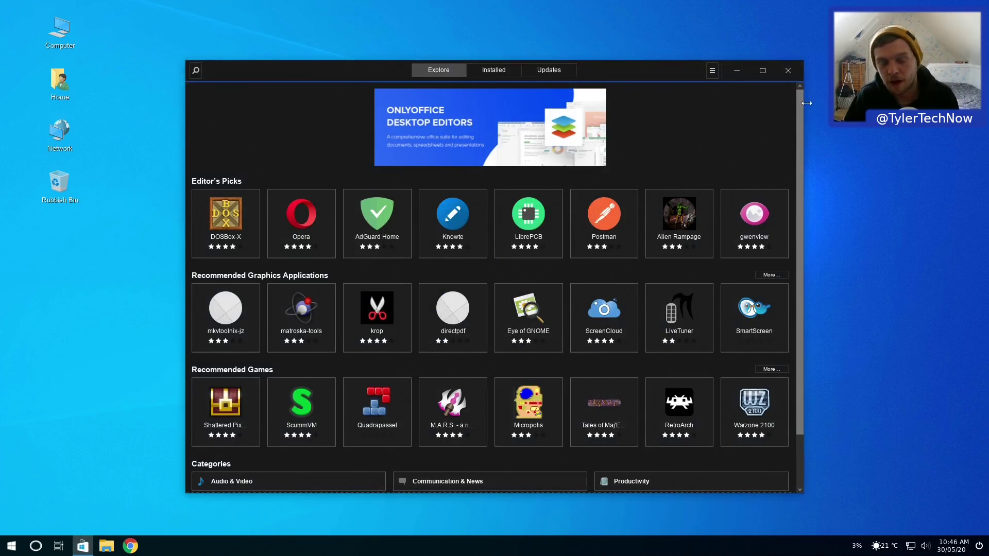
Step: Open a terminal and list the installed snap and Flatpak packages with "snap list" and "flatpak list"
key("ctrl+alt+t")
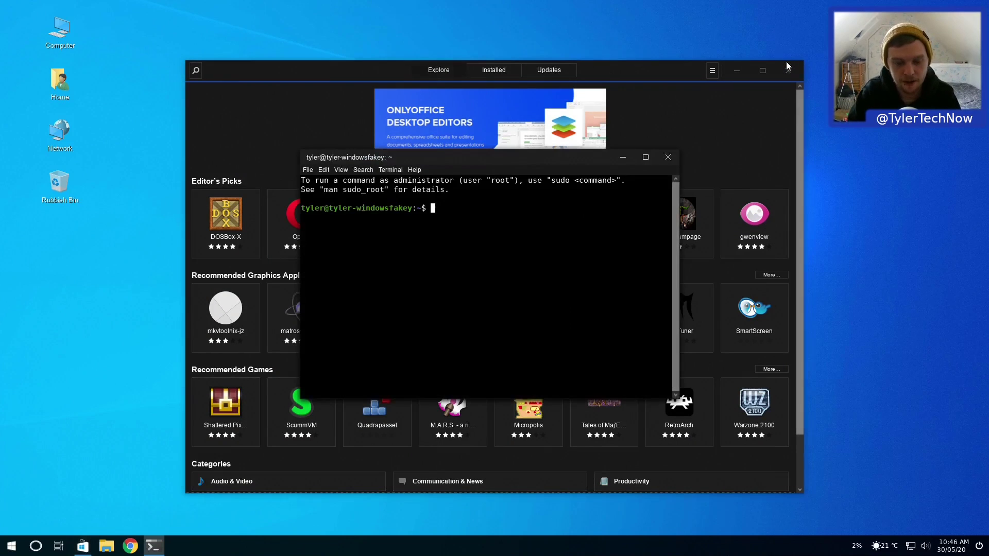
type("snap list")
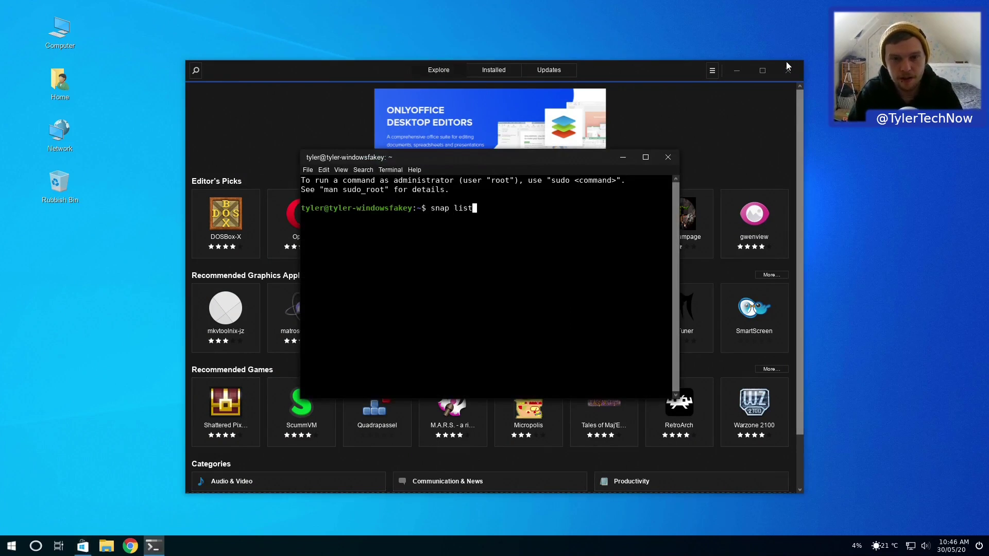
key("Return")
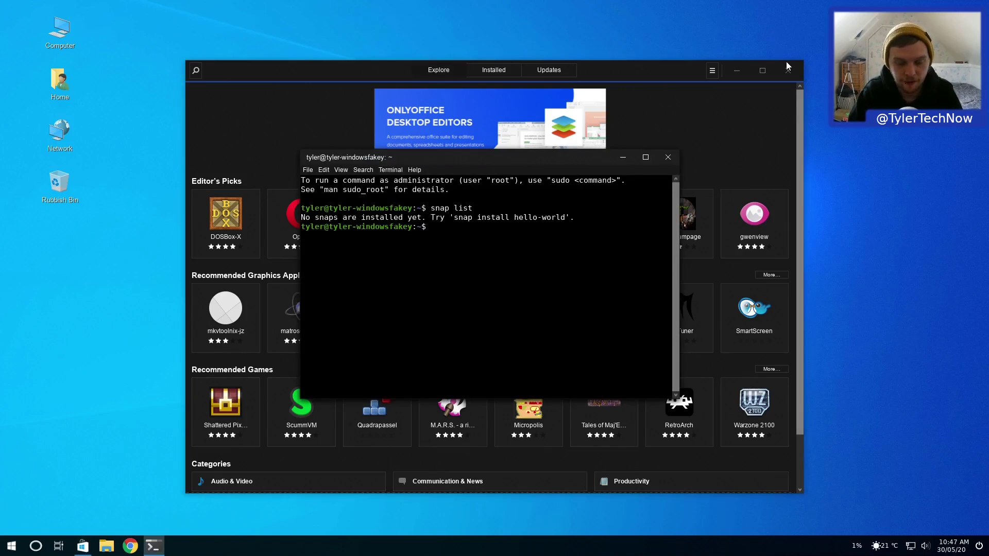
type("flatpak list")
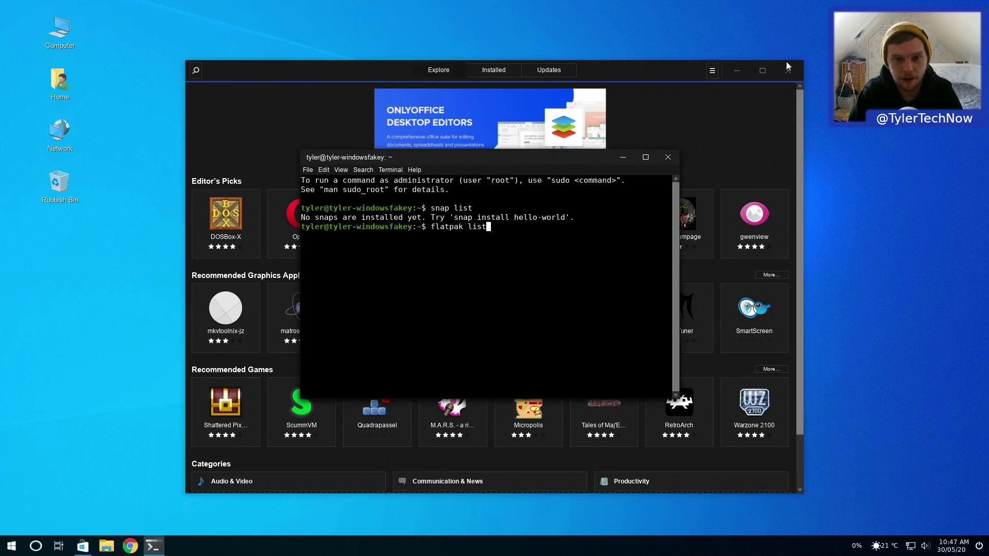
key("Return")
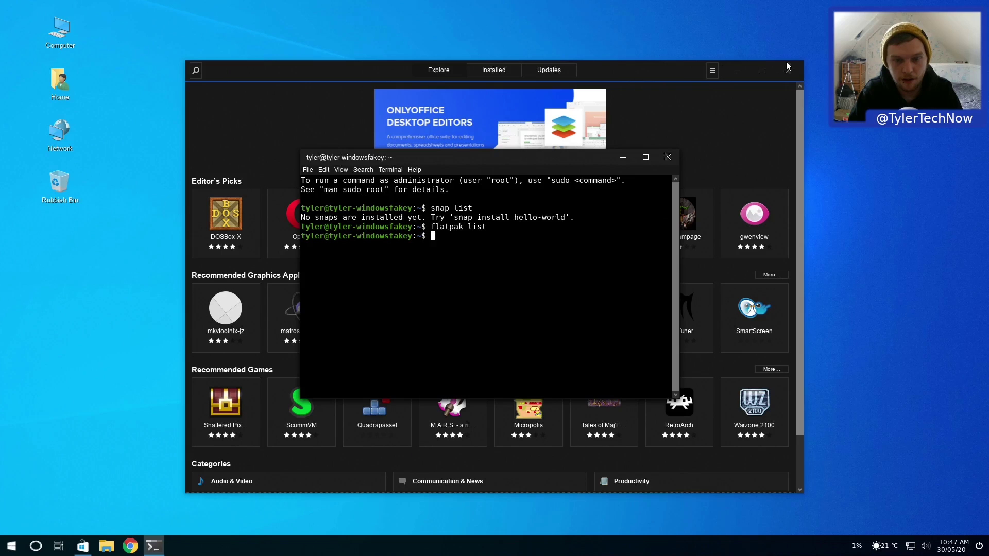
Step: Run "sudo apt install flatpak" with the account password in the terminal, and close the terminal
type("sudo apt ins")
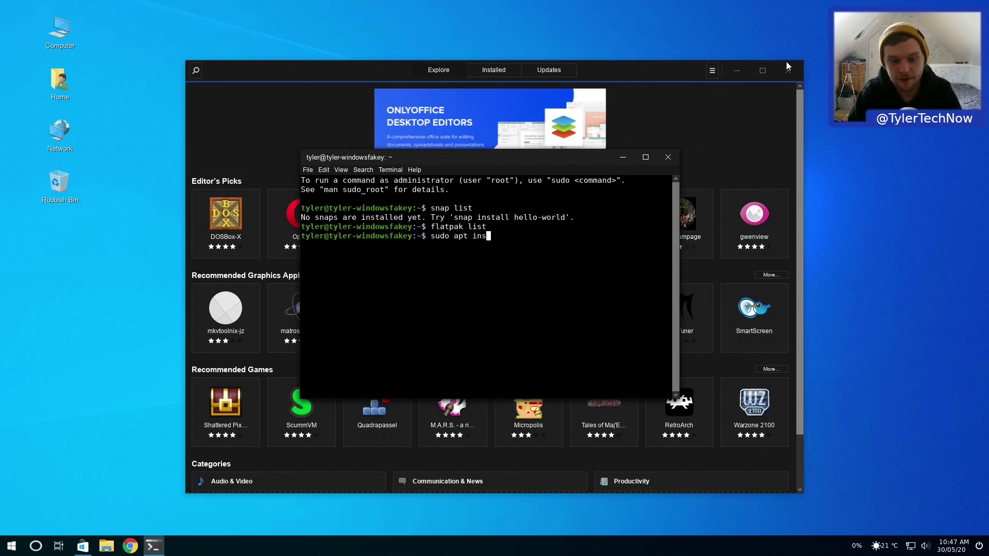
type("tall flatpak")
key("Return")
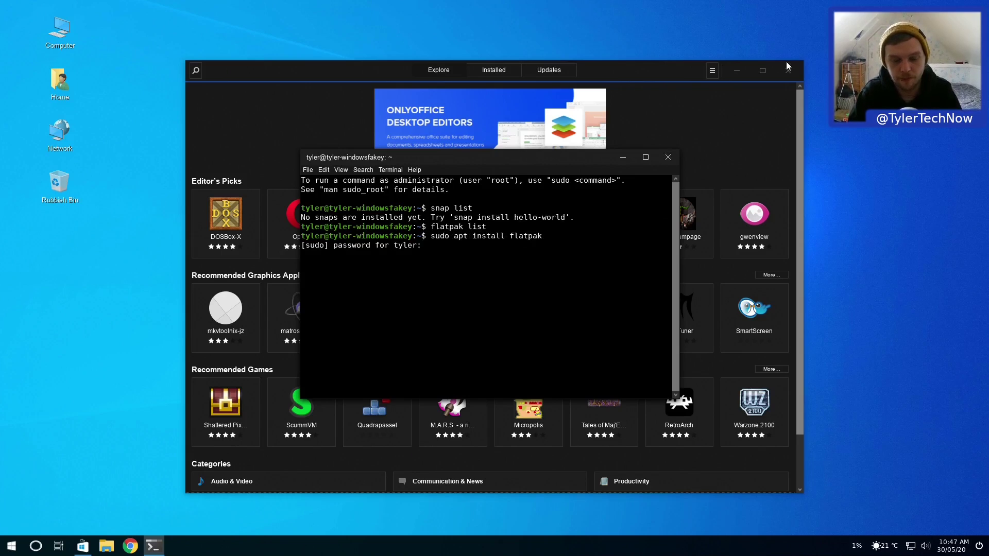
key("Return")
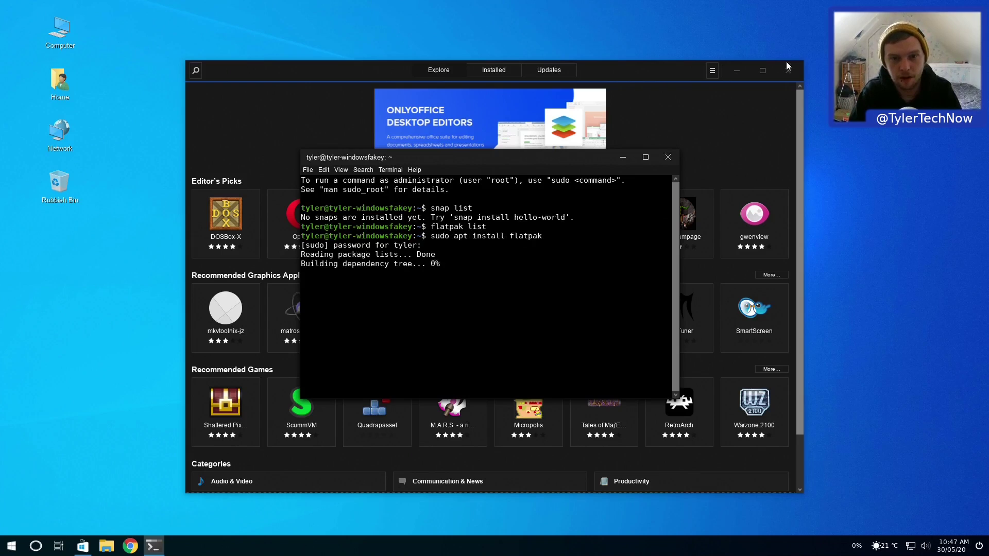
left_click(667, 159)
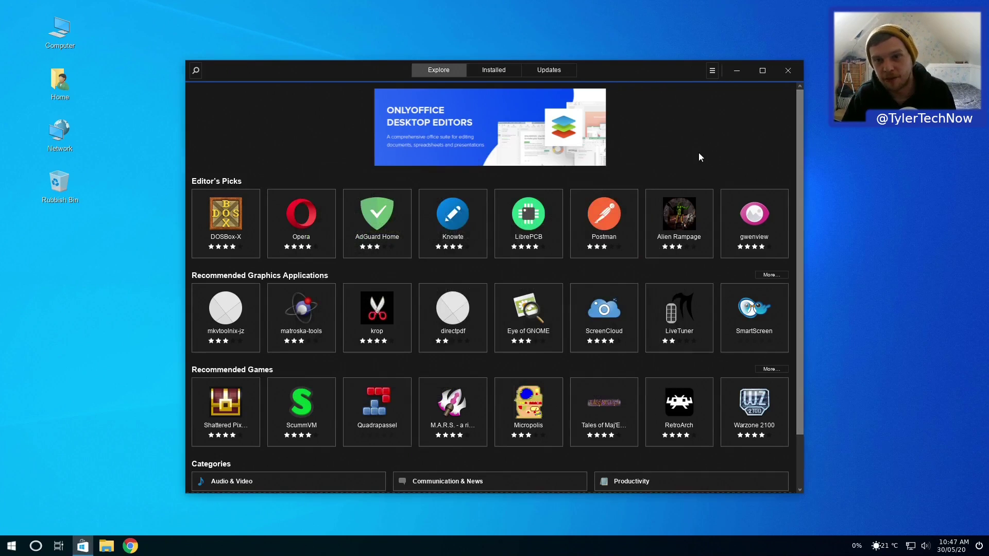
Step: View the software store's application menu, and close the store
left_click(713, 72)
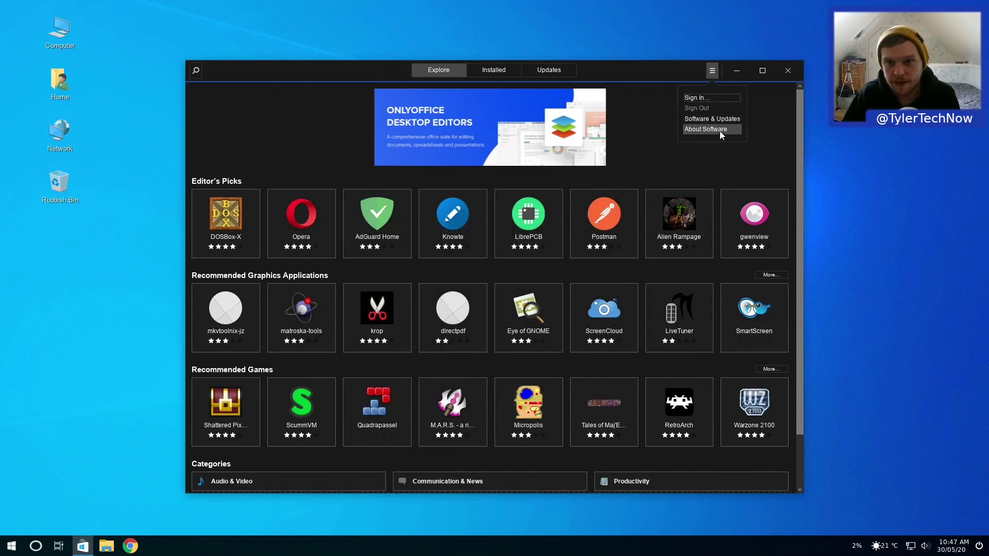
left_click(665, 73)
left_click(788, 71)
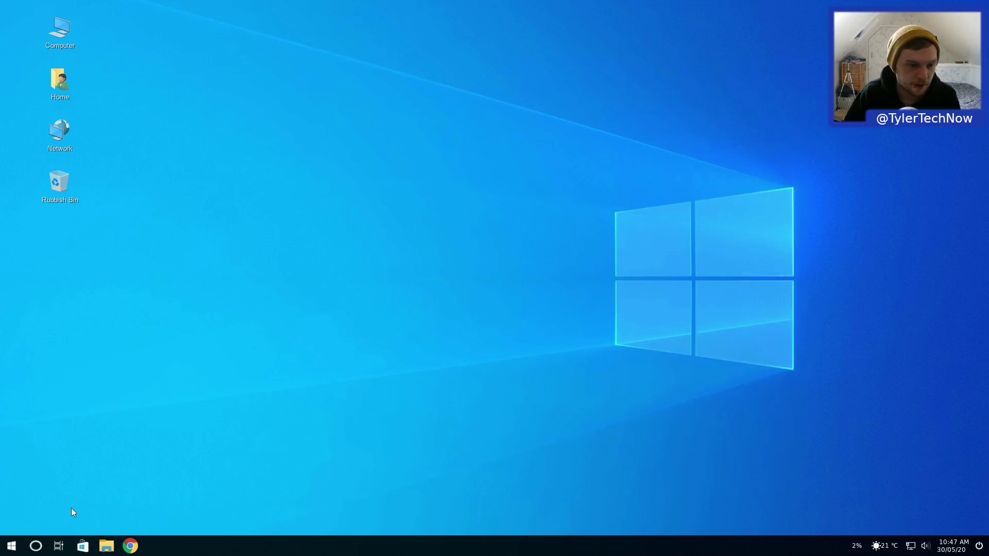
Step: Open the Backups tool from the Accessories applications, view its overview, and close it
left_click(12, 546)
mouse_move(71, 297)
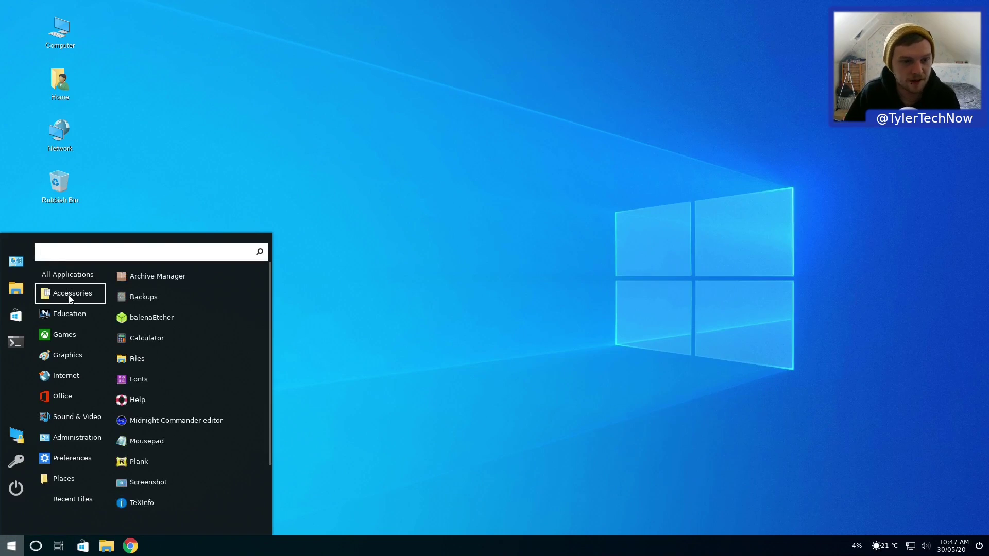
left_click(152, 301)
left_click(657, 175)
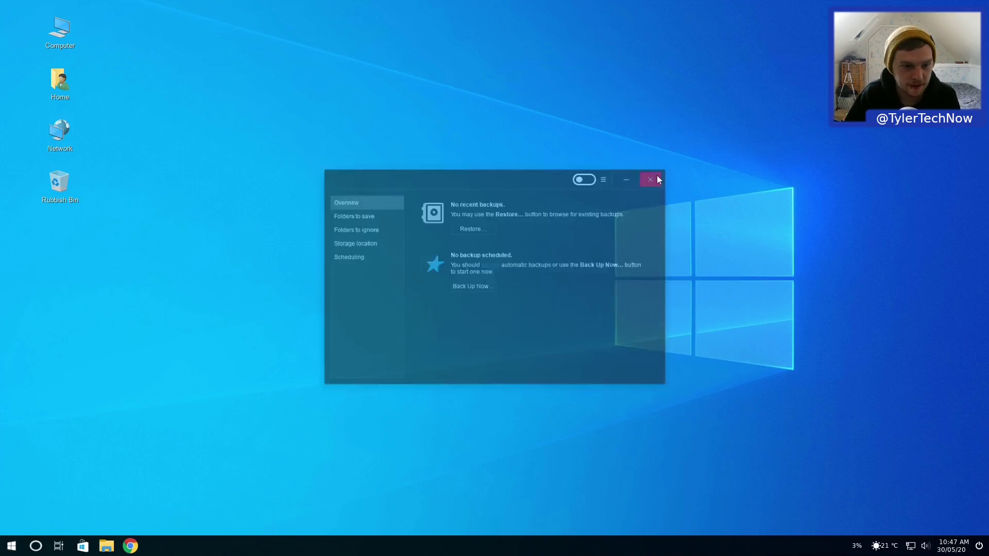
Step: Open the Calculator from the Accessories applications, look over its Basic Mode window, and close it
left_click(12, 545)
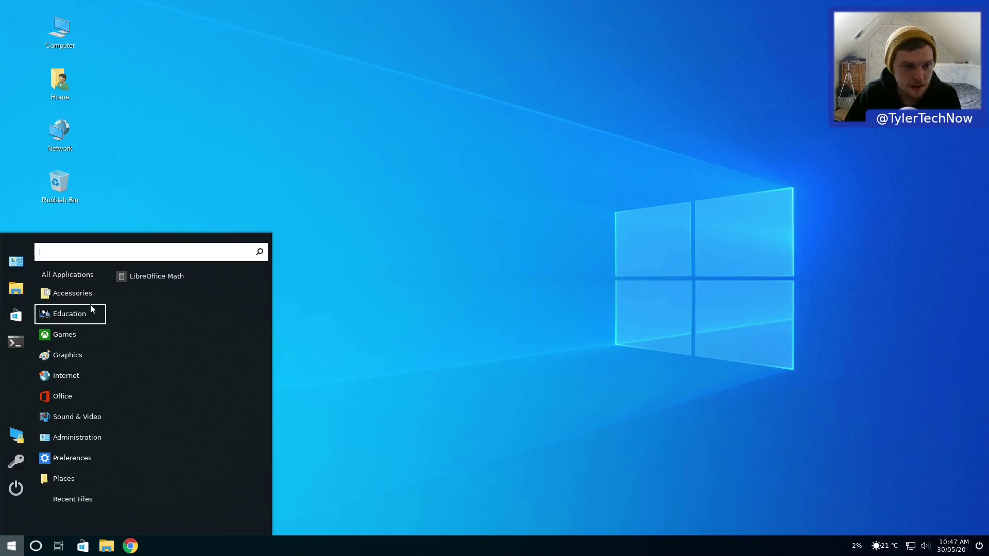
mouse_move(96, 297)
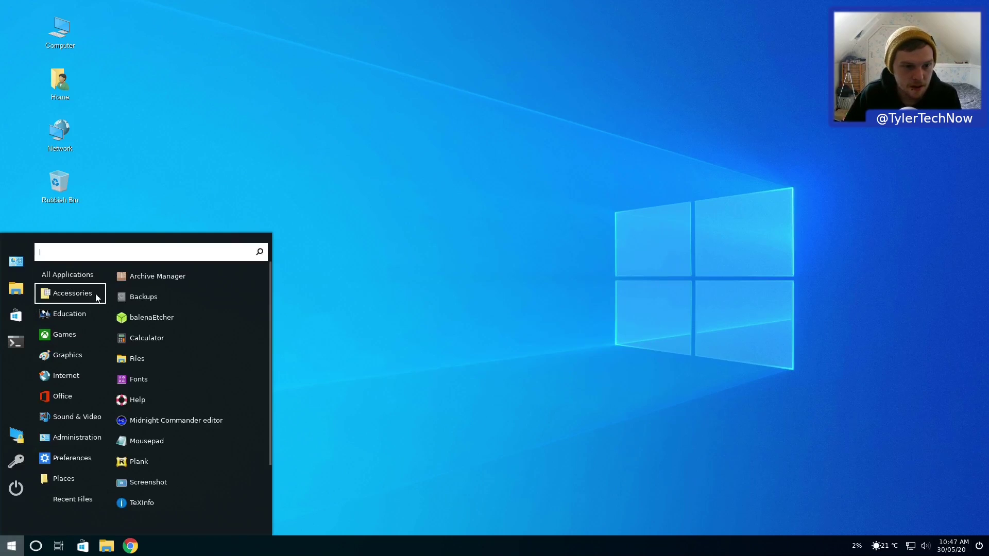
left_click(169, 340)
left_click_drag(577, 295, 349, 145)
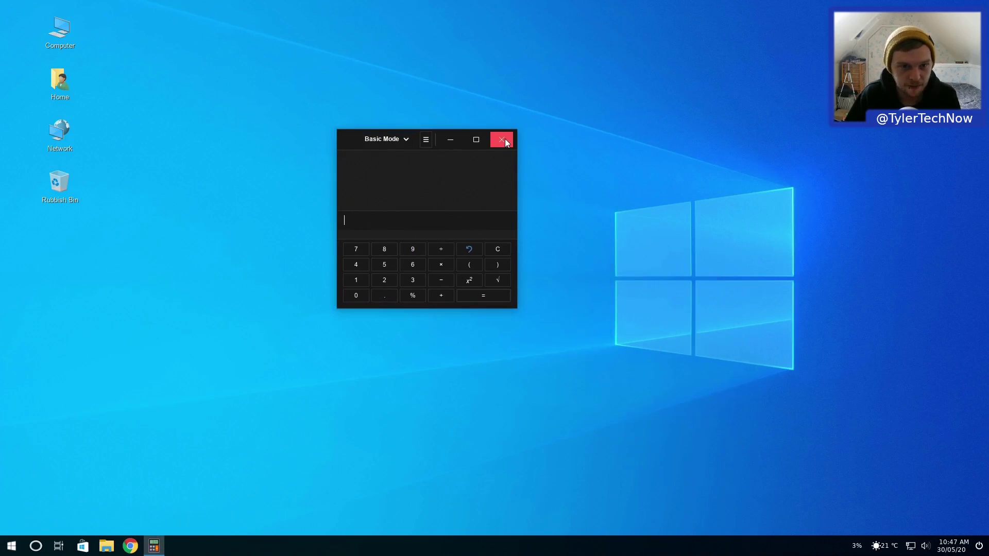
left_click(506, 142)
Step: Open the Mousepad text editor from the Accessories applications
left_click(11, 546)
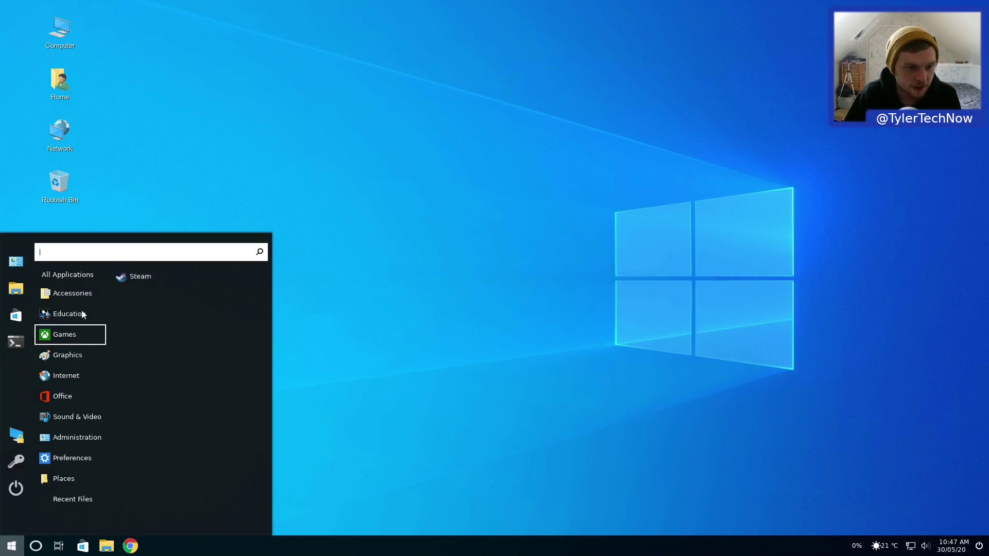
mouse_move(85, 304)
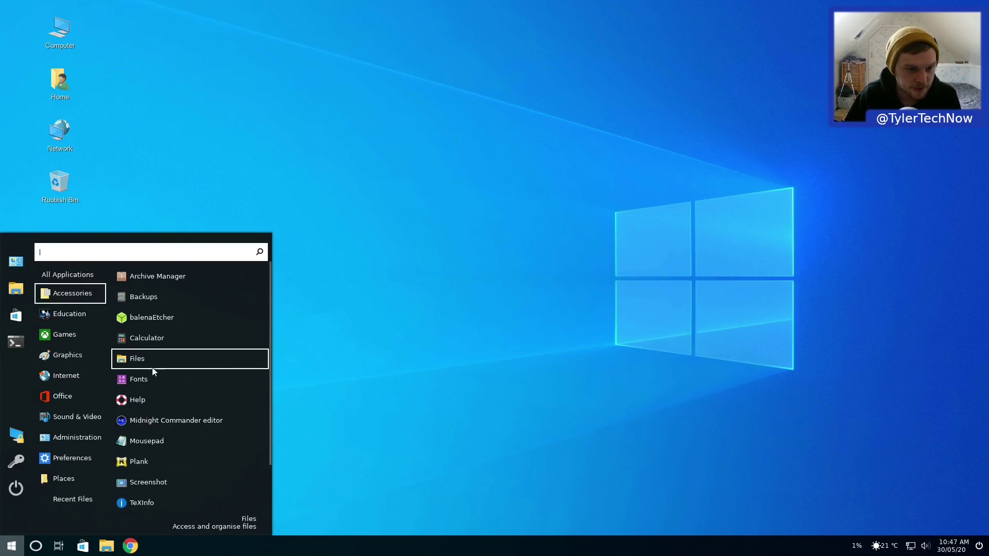
left_click(156, 443)
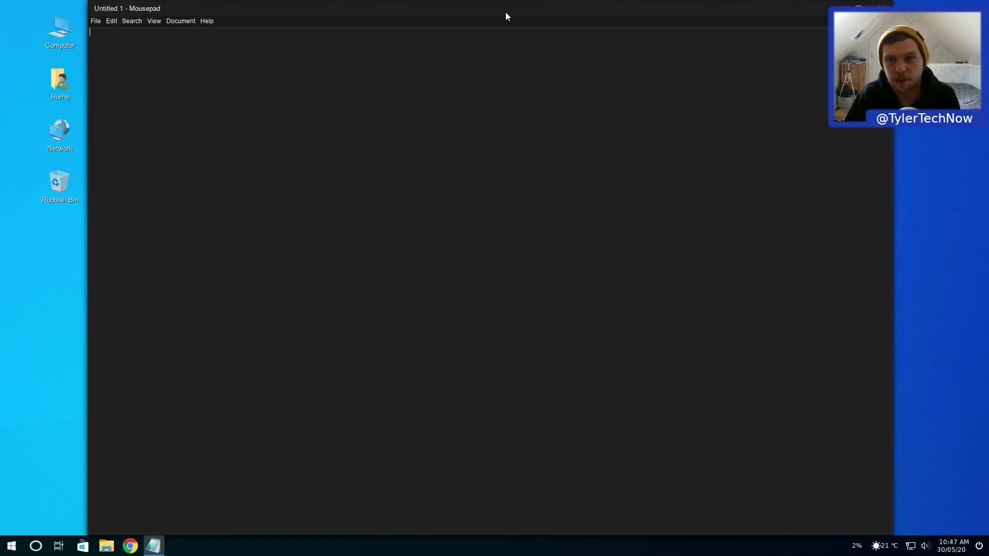
Step: Search for and open the Themes settings, and set the window borders to Linuxfx-10
key("super")
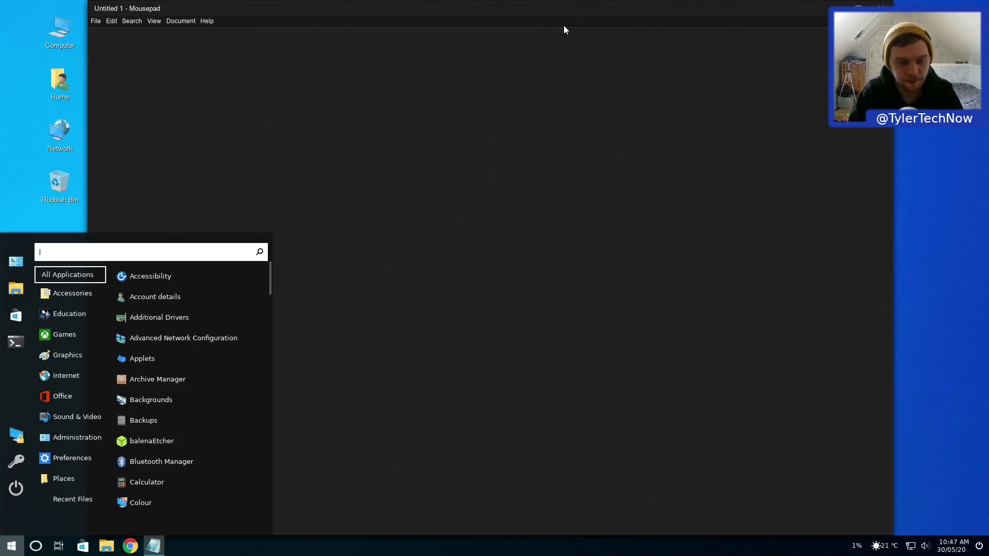
type("themes")
key("Return")
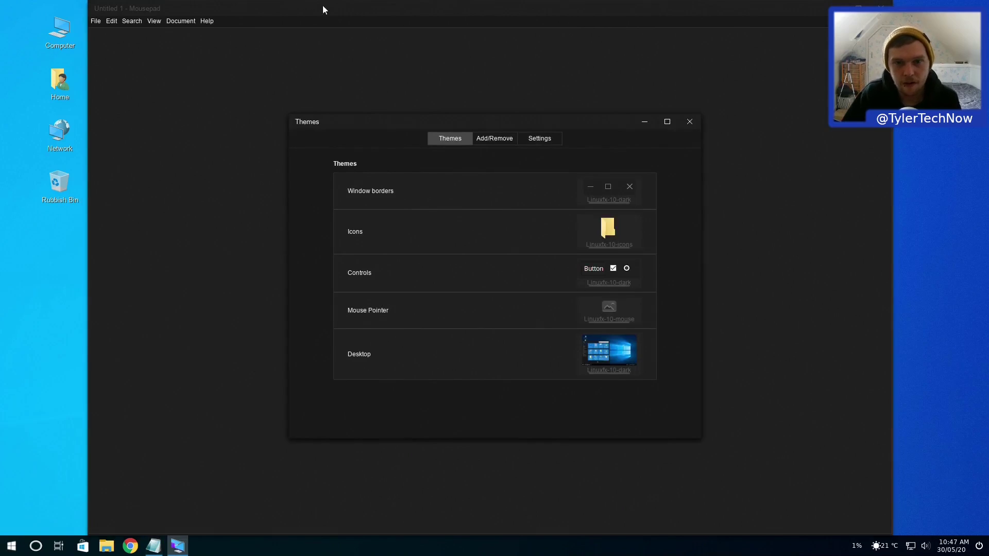
left_click(596, 194)
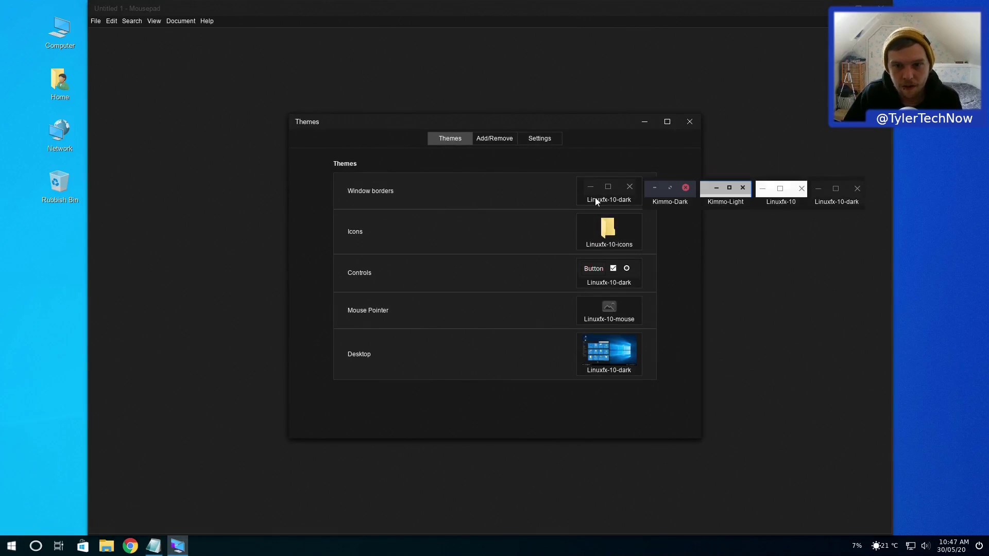
left_click(772, 193)
Step: Set the controls theme to Linuxfx-10, view the available desktop themes, and close the Themes settings
left_click(612, 262)
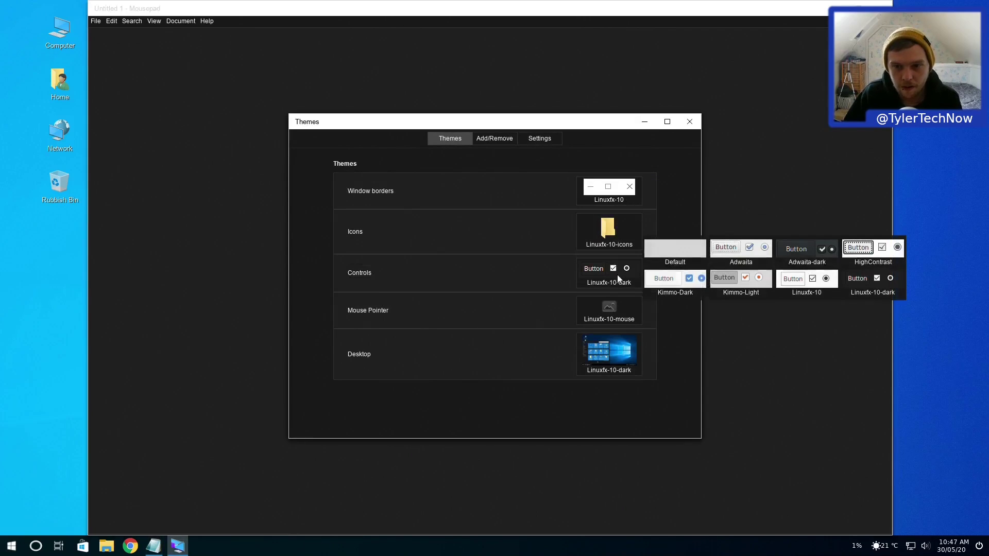
left_click(826, 287)
left_click(622, 360)
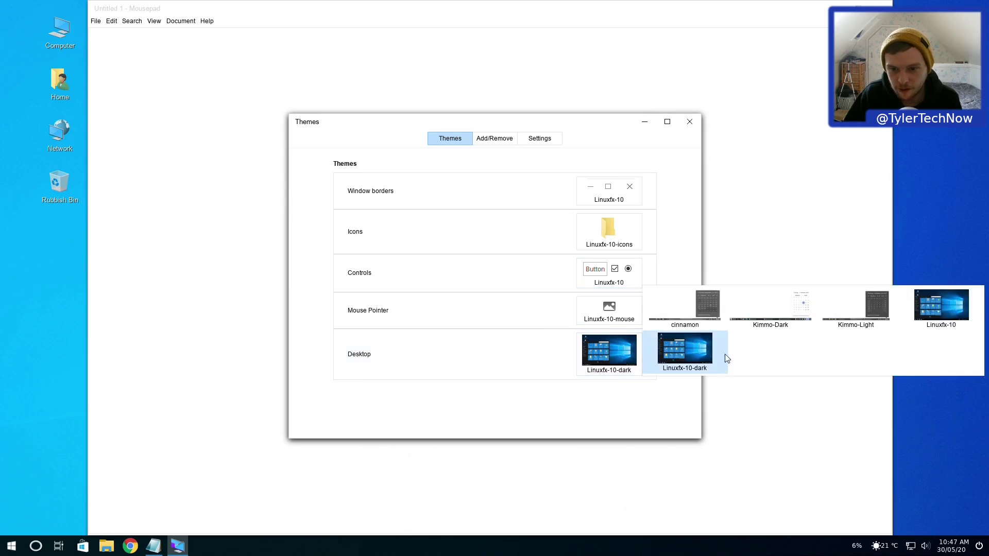
left_click(689, 121)
left_click(690, 122)
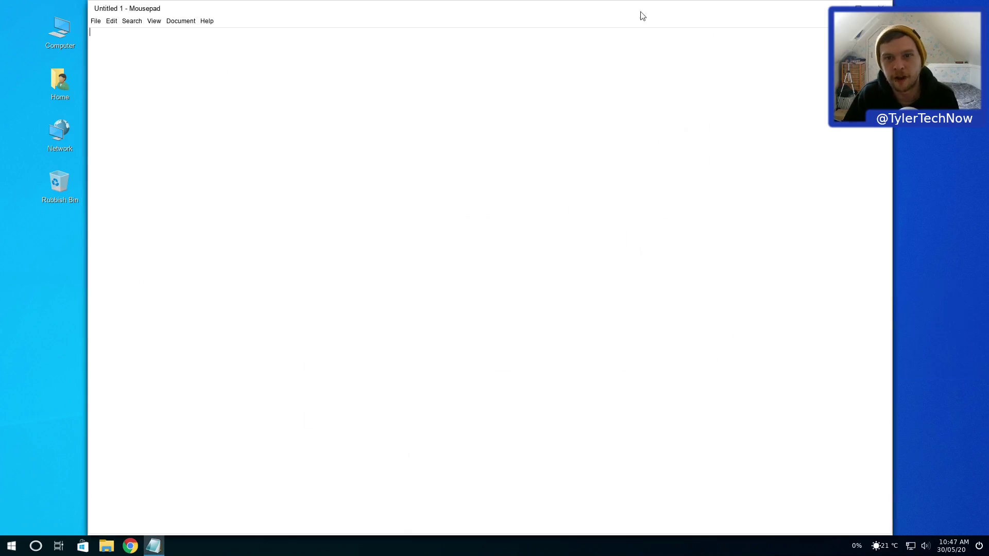
Step: Shrink the Mousepad window, view its About information, and close the editor
left_click_drag(99, 2, 491, 221)
left_click_drag(641, 222, 495, 122)
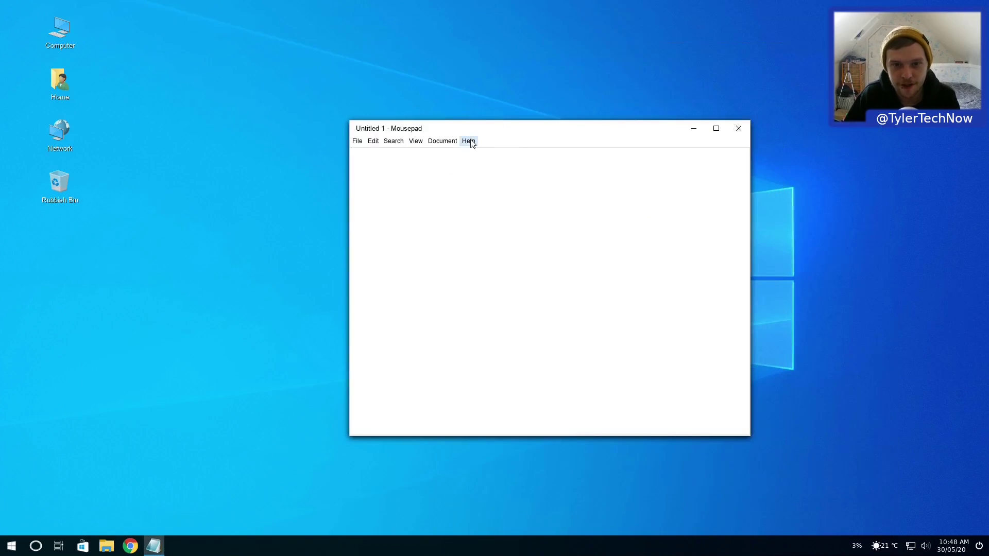
left_click(468, 141)
left_click(493, 171)
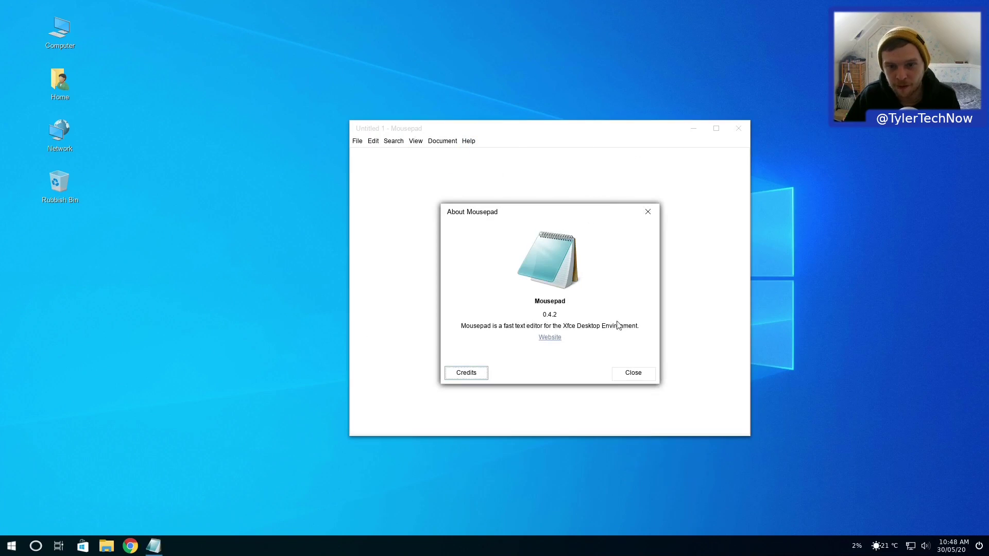
left_click(636, 379)
left_click(736, 126)
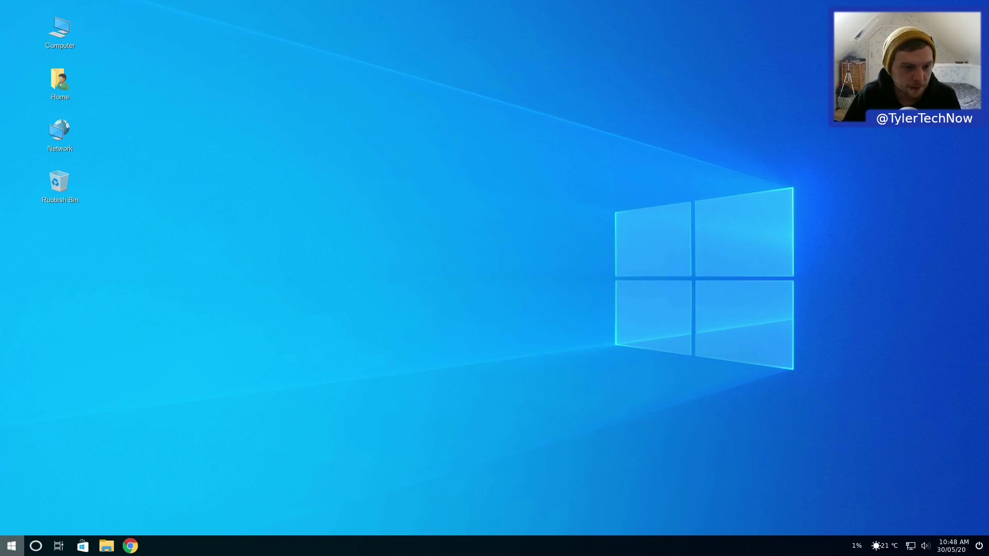
Step: Open Text Editor from the Accessories applications and restore its window from the maximized size
left_click(12, 545)
left_click(72, 293)
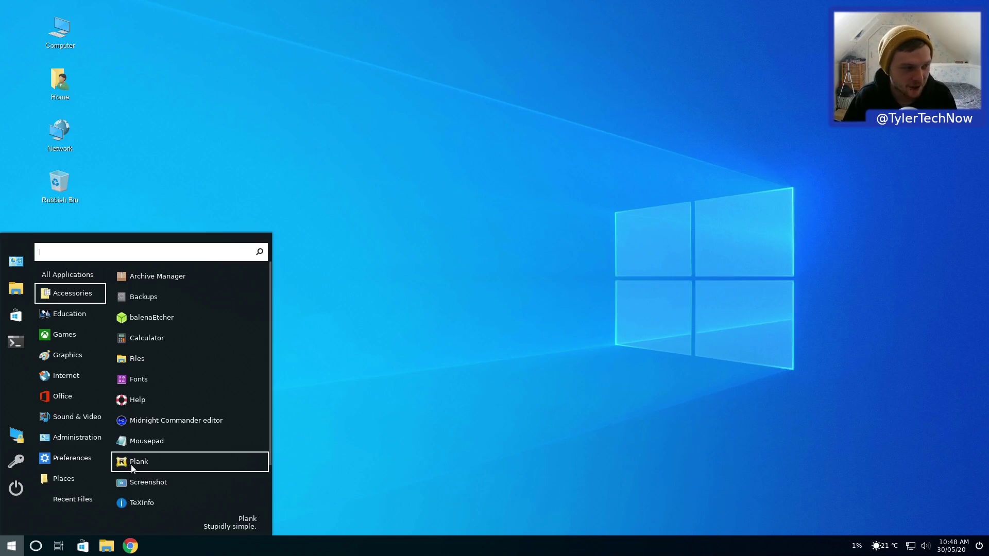
scroll(145, 466, "down", 2)
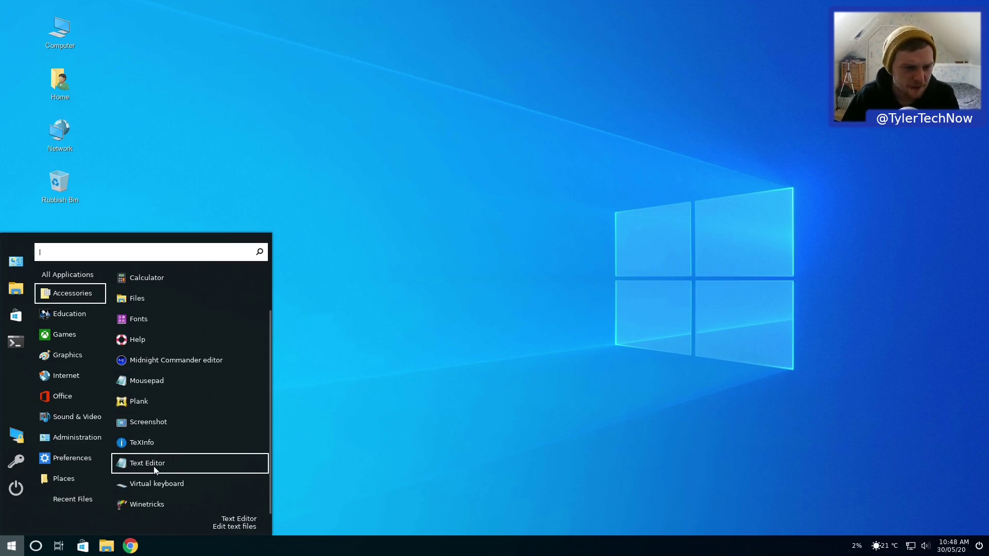
left_click(155, 466)
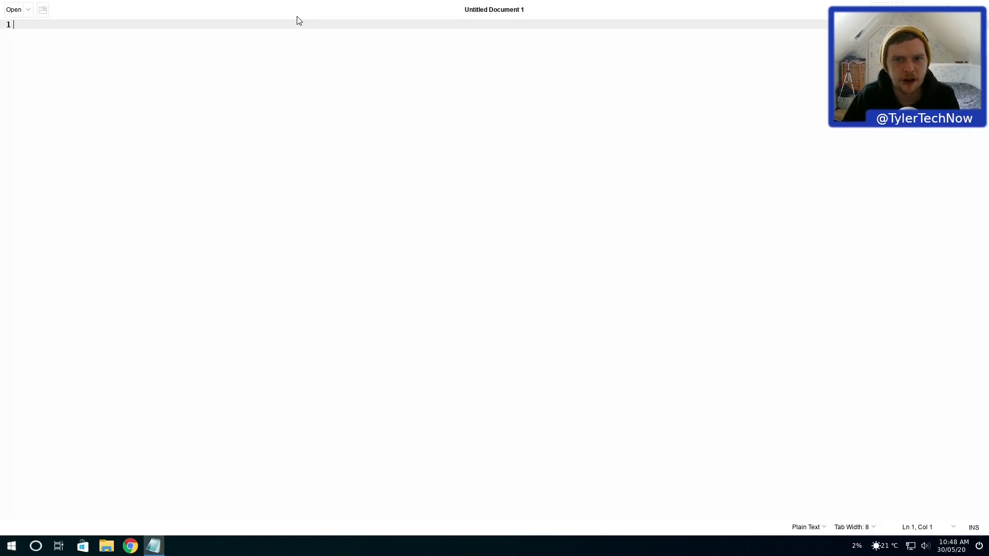
double_click(297, 17)
Step: View Text Editor's About information, and close the dialog and the editor
left_click(760, 97)
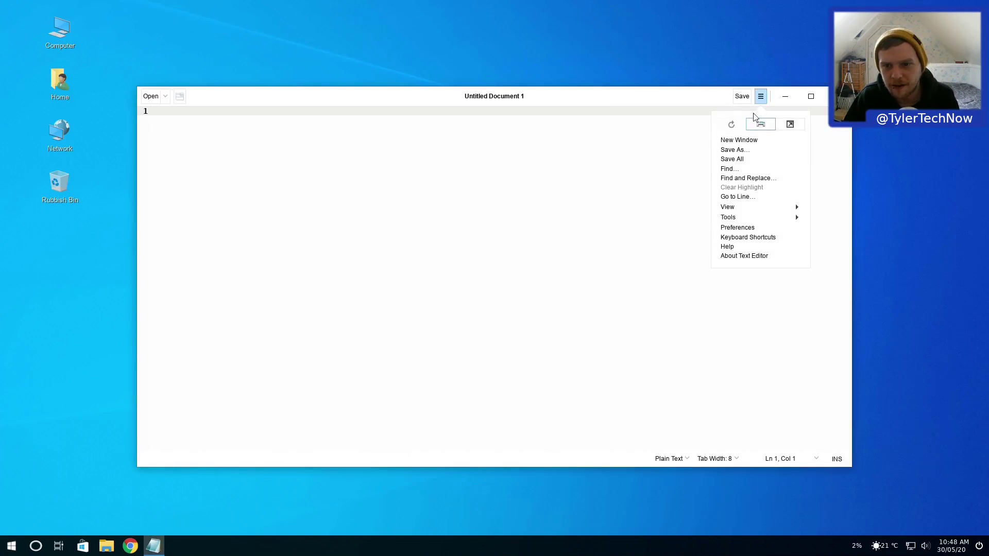
left_click(750, 254)
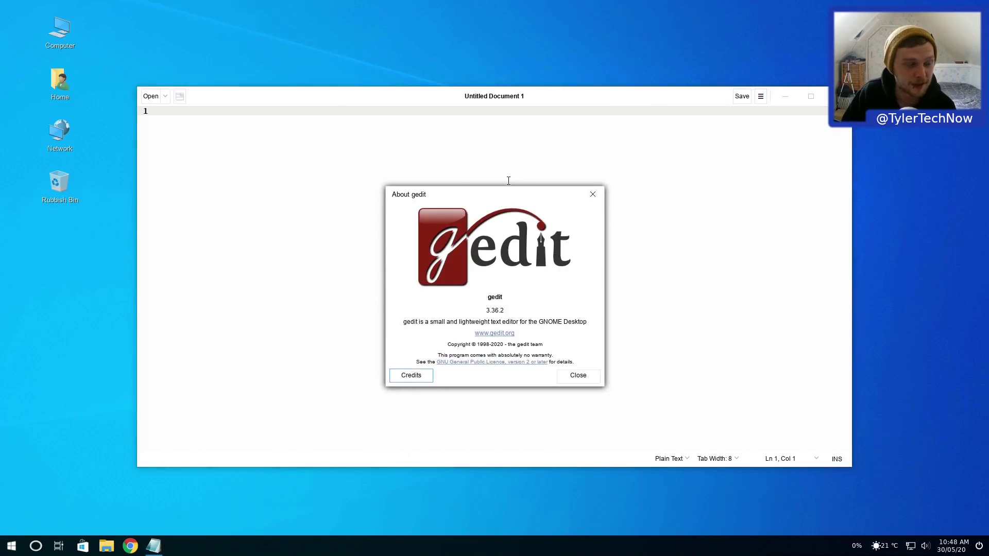
left_click(586, 375)
left_click(838, 96)
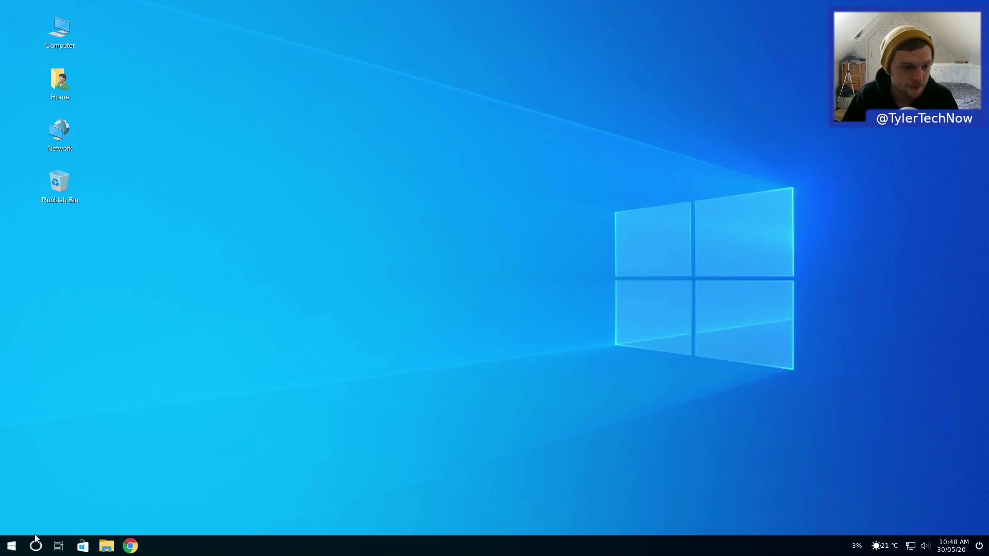
Step: Browse the Accessories, Games and Graphics applications, and open the GNU Image Manipulation Program
left_click(11, 546)
scroll(217, 448, "down", 2)
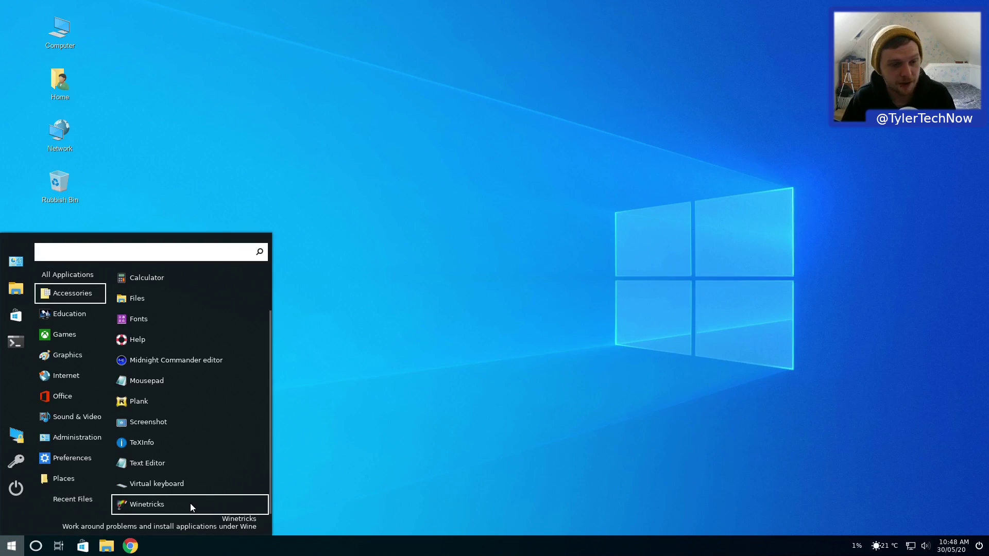
mouse_move(81, 318)
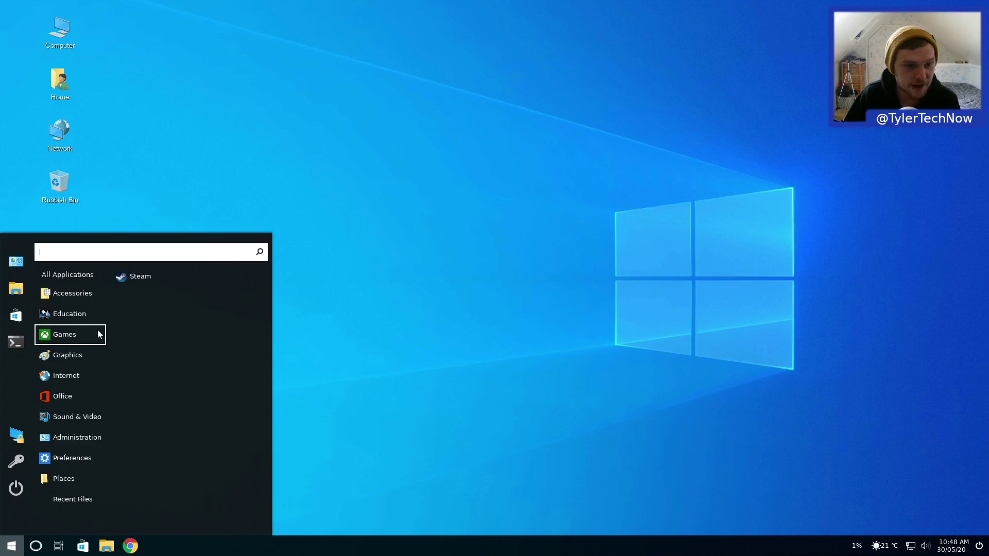
mouse_move(81, 364)
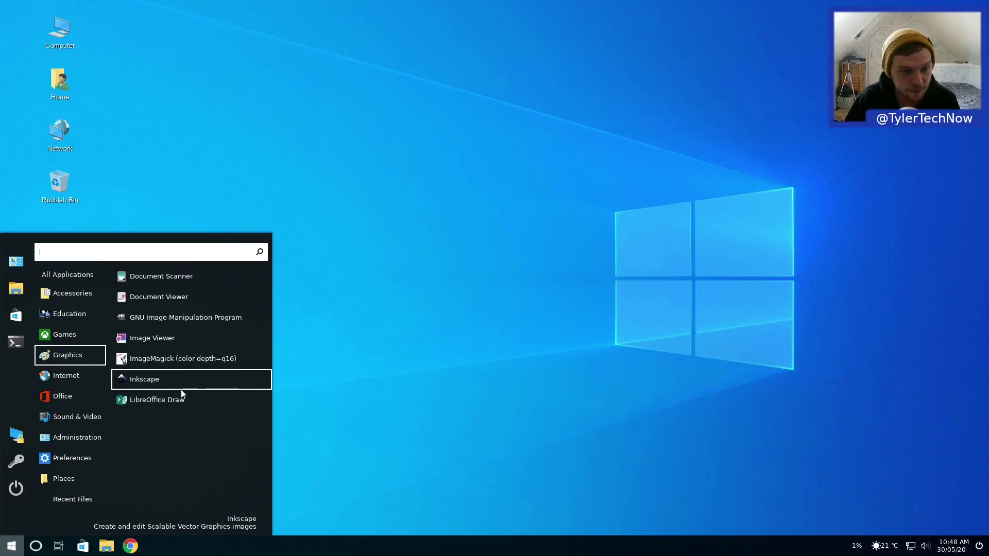
left_click(178, 320)
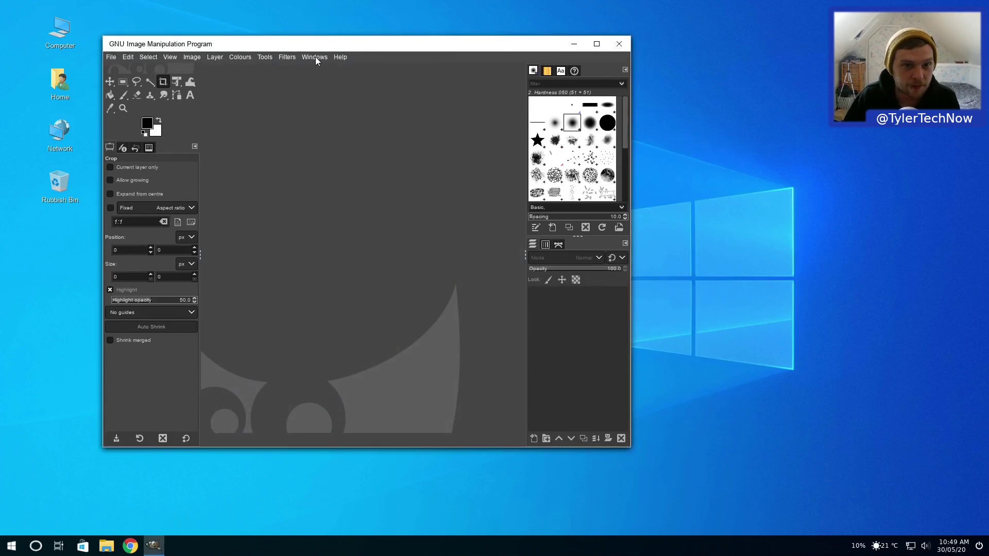
Step: View the GNU Image Manipulation Program's About information, and close the dialog and the program
left_click(268, 56)
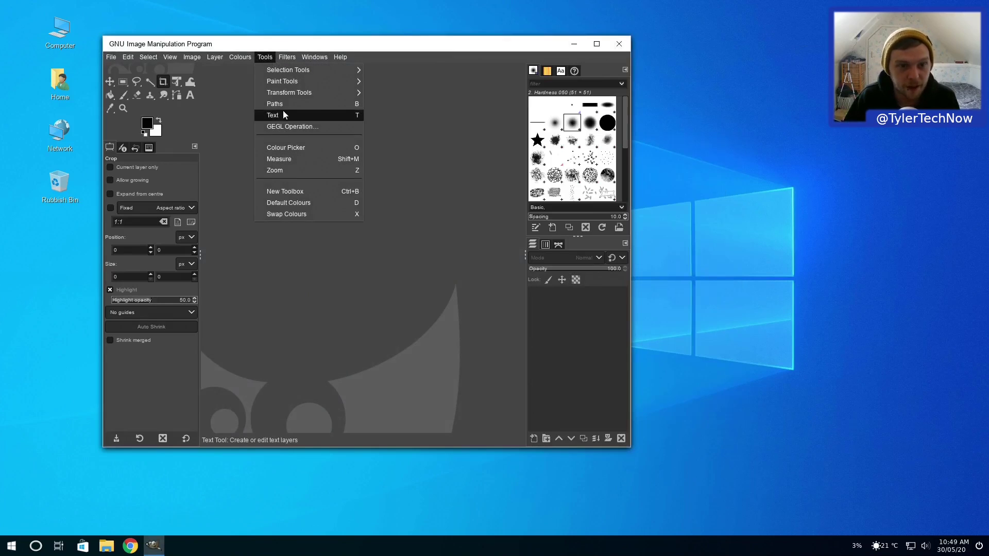
mouse_move(337, 56)
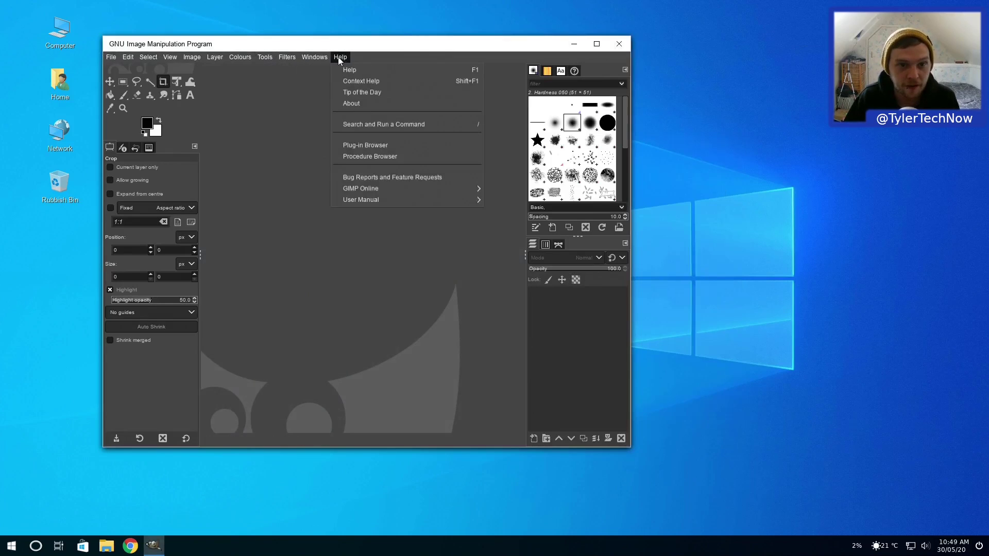
left_click(348, 103)
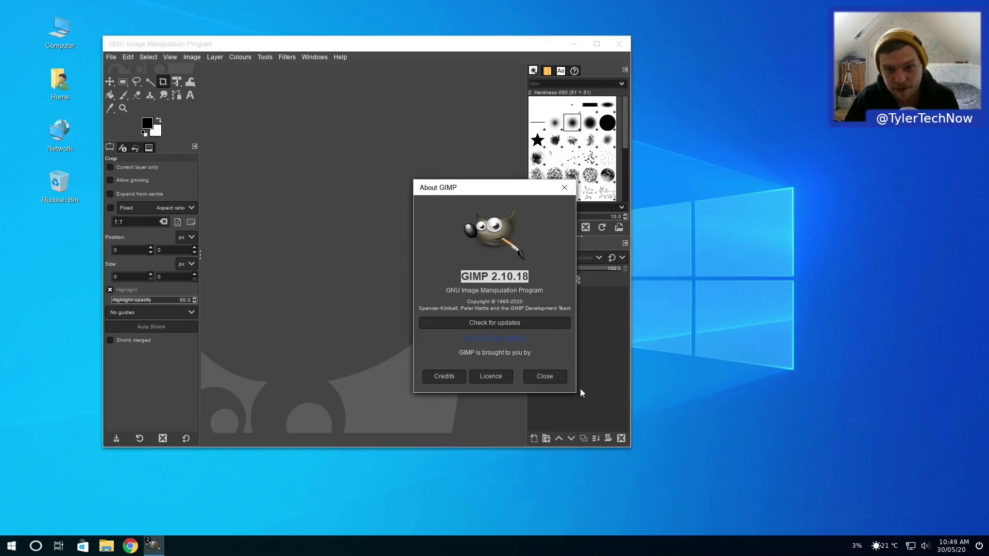
left_click(544, 377)
left_click(619, 44)
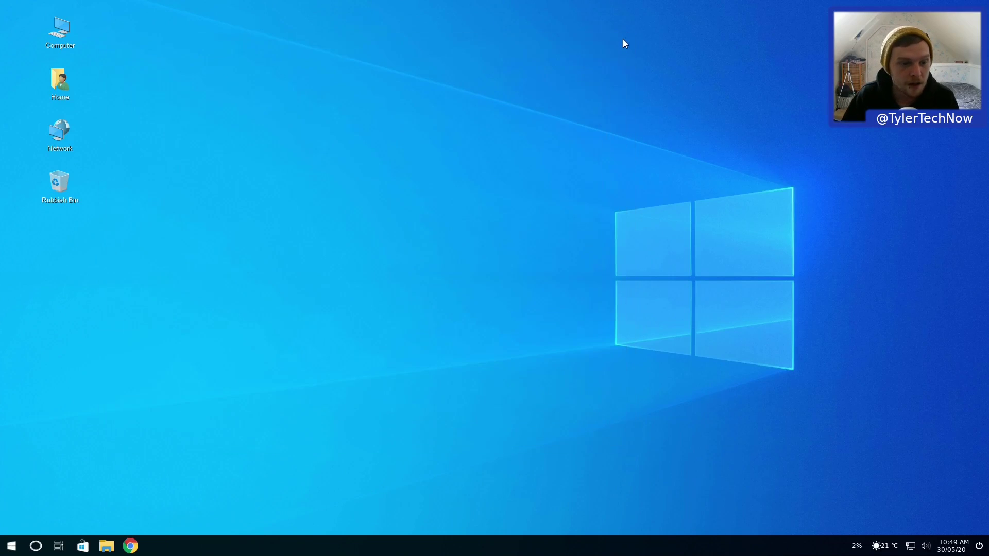
Step: Open Firefox Web Browser from the Internet applications, shift its window slightly, and close the browser with its open tabs
key("super")
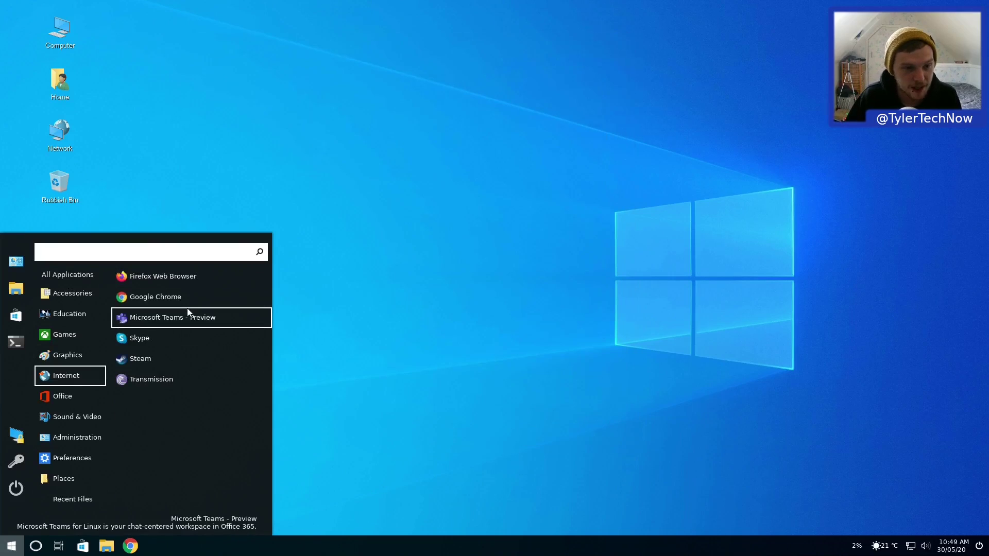
left_click(201, 277)
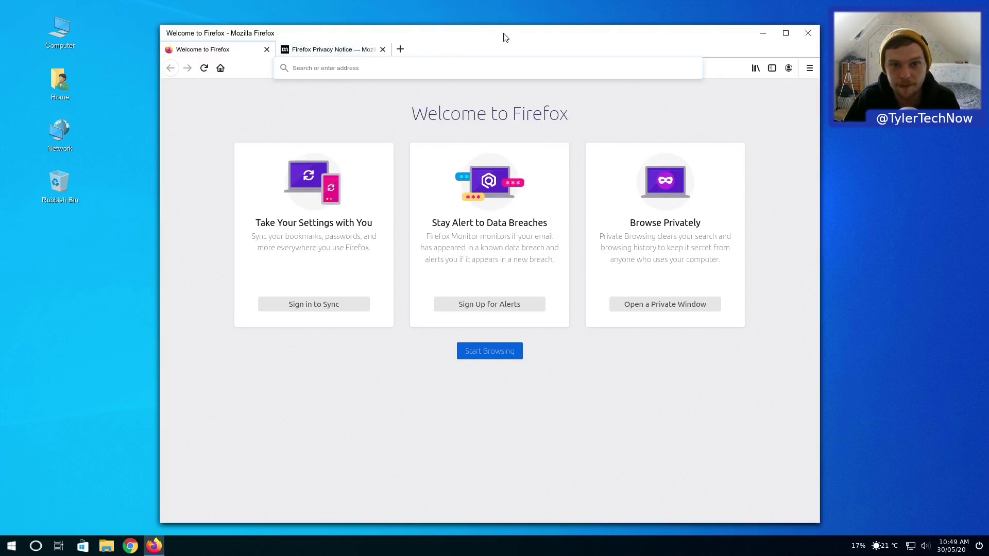
mouse_move(504, 34)
left_mouse_down()
mouse_move(500, 12)
mouse_move(501, 26)
left_mouse_up()
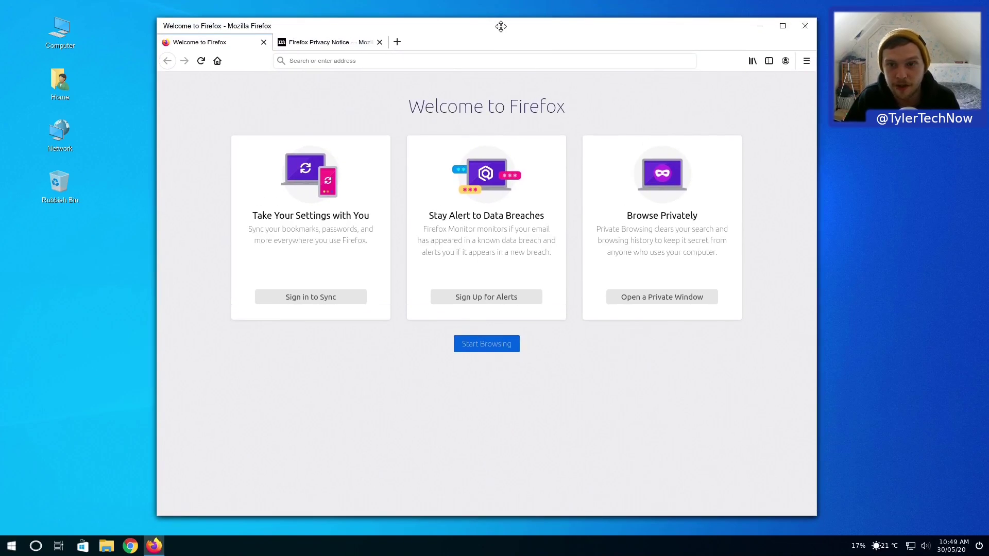
left_click(802, 27)
left_click(569, 298)
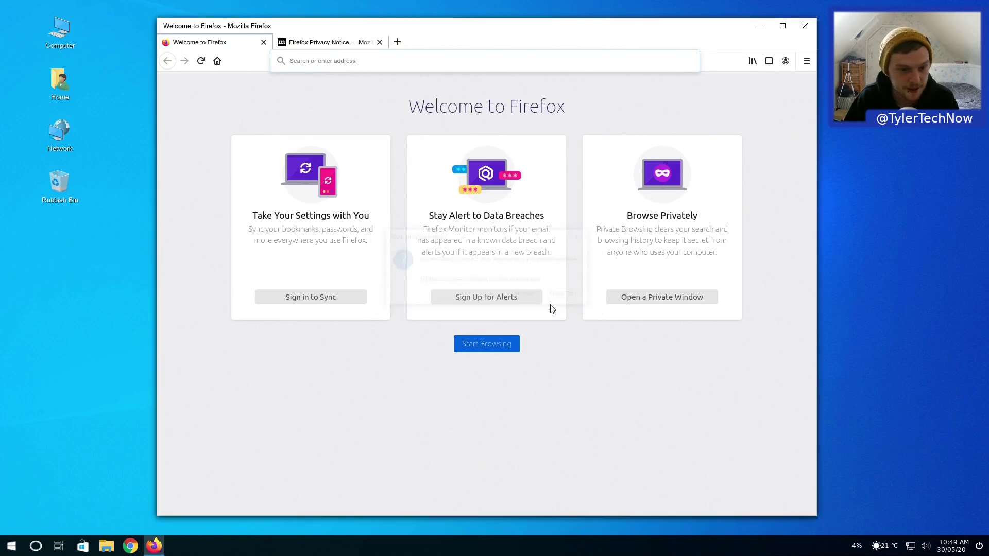
Step: Open Microsoft Teams - Preview from the Internet applications, look at its sign-in window, and close it
key("super")
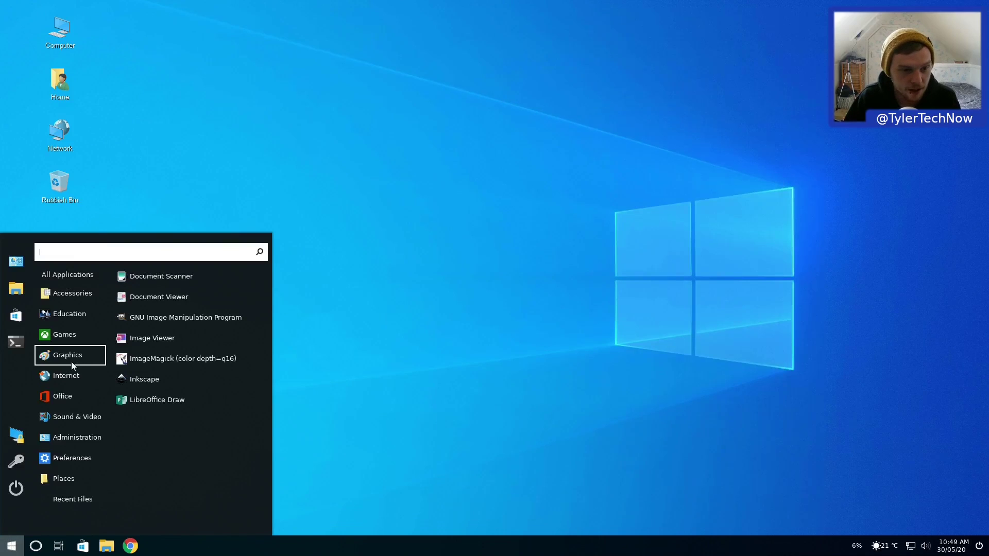
left_click(72, 375)
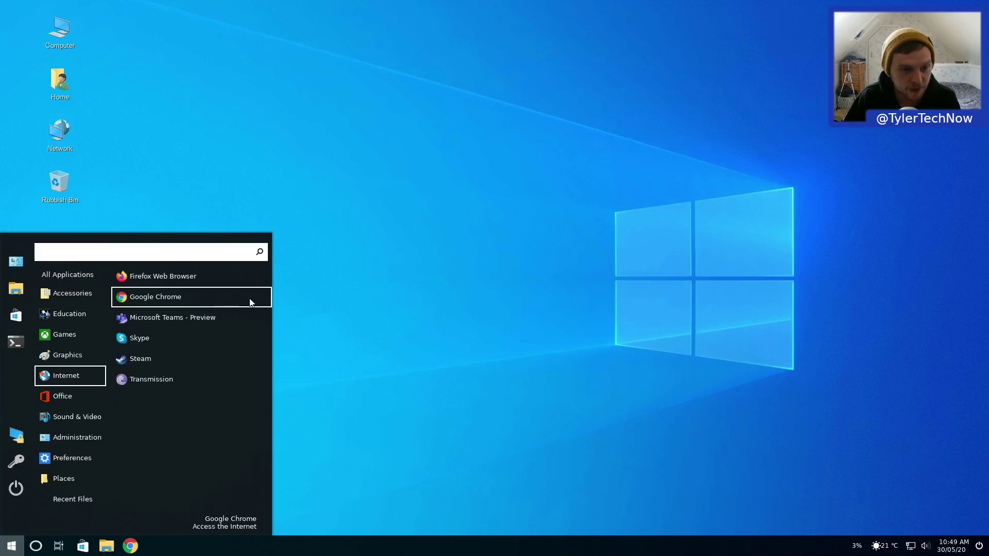
left_click(209, 318)
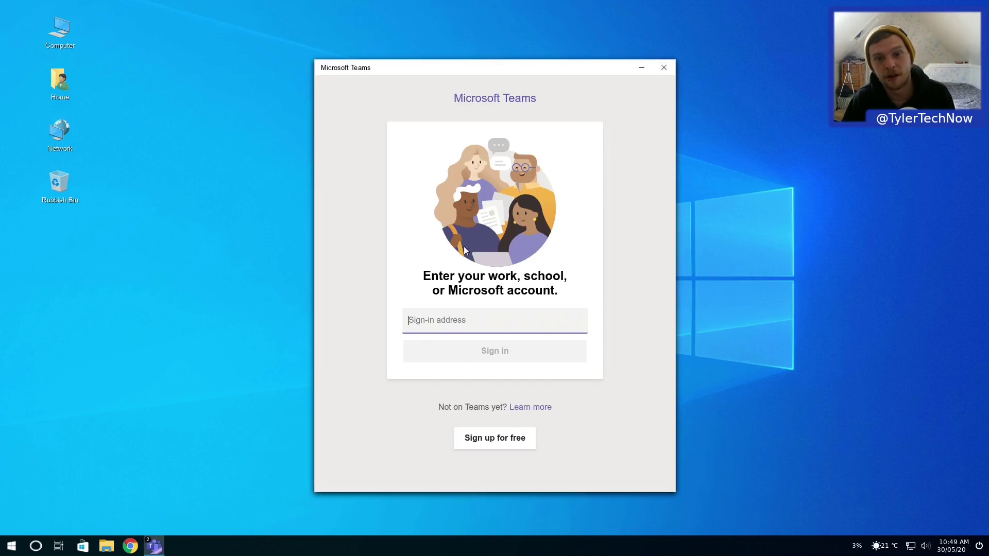
right_click(154, 545)
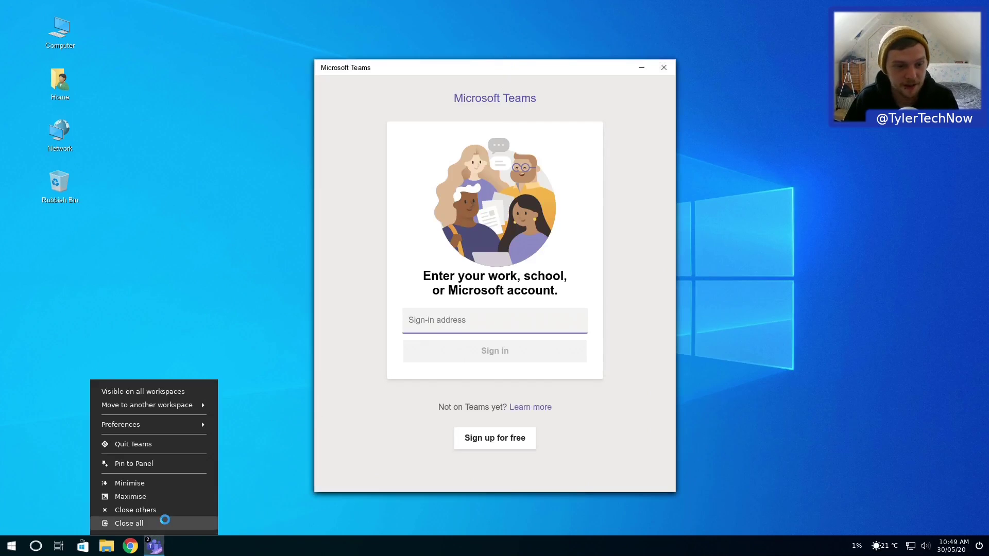
left_click(164, 521)
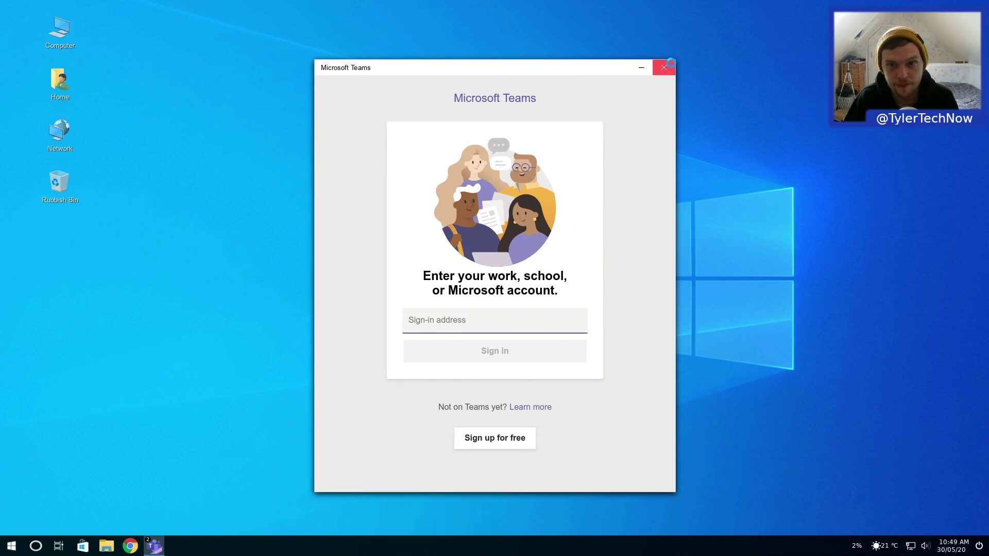
left_click(664, 67)
Step: Browse the Internet and Office applications, and open LibreOffice Writer
left_click(4, 545)
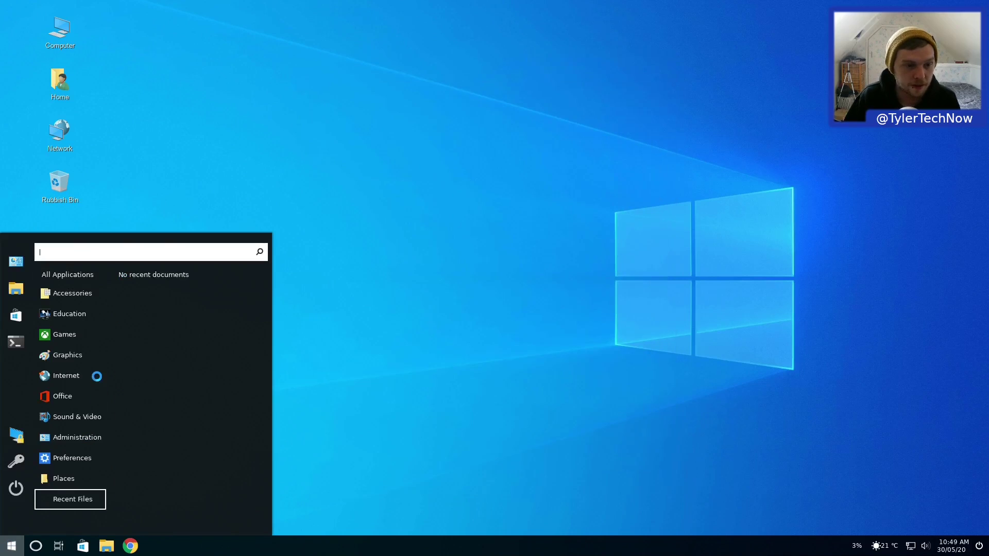
mouse_move(80, 375)
left_click(191, 377)
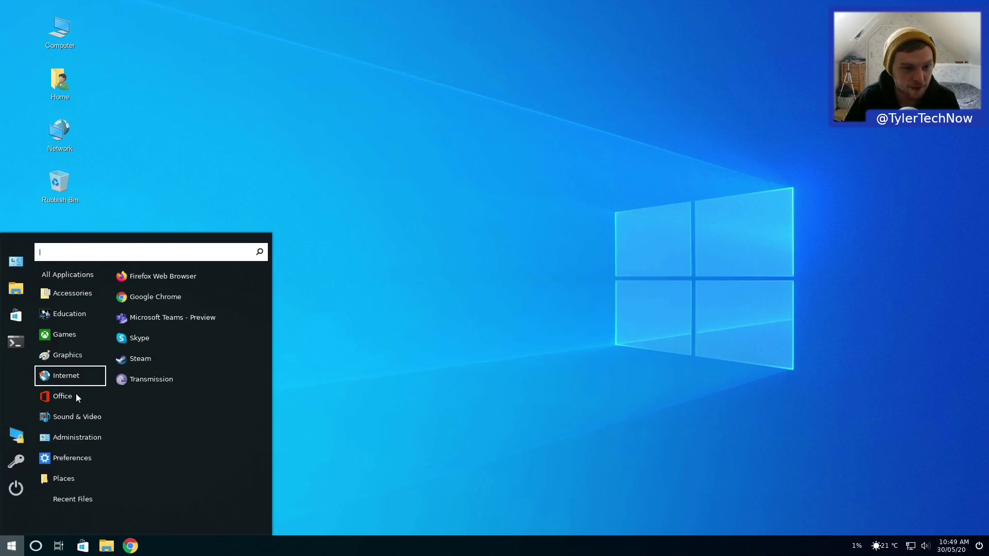
mouse_move(58, 401)
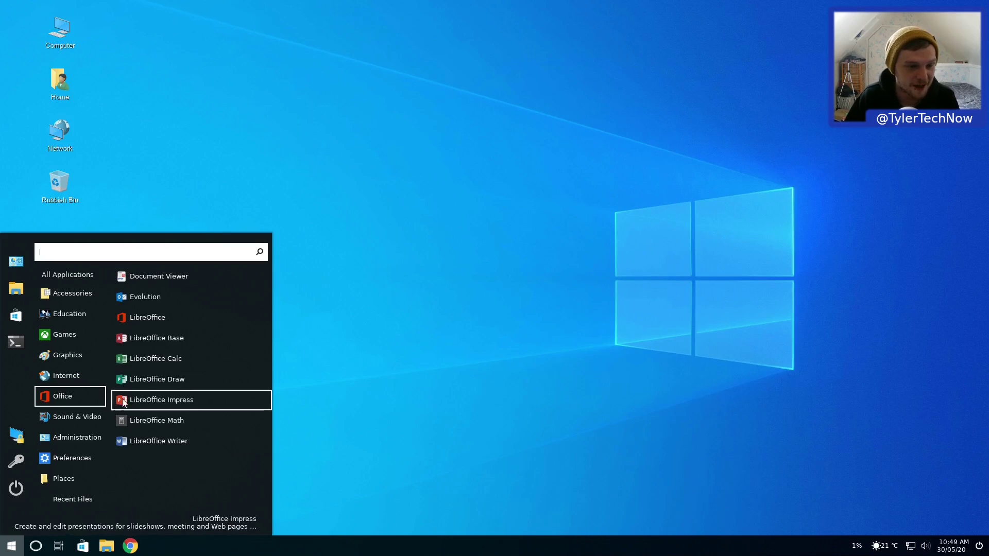
left_click(158, 442)
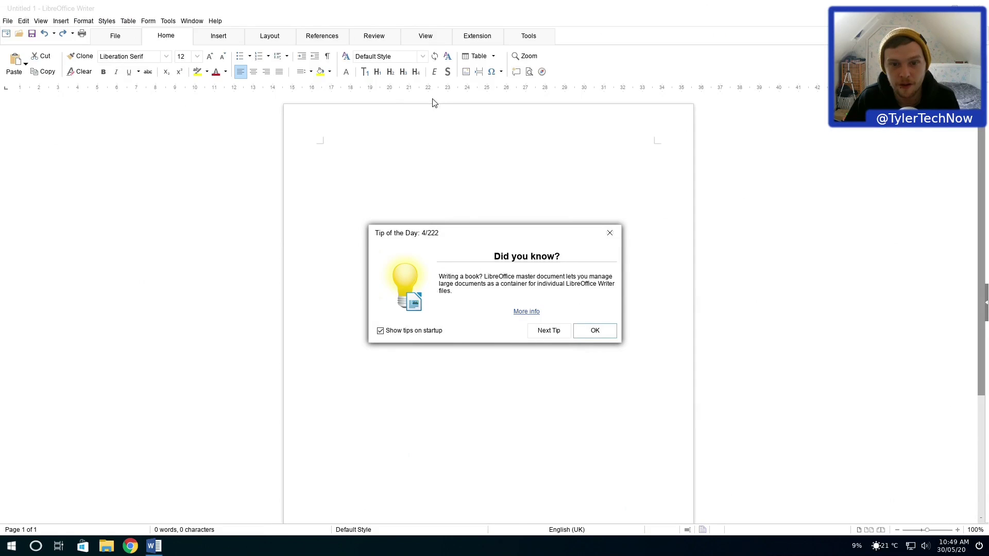
Step: Turn off showing tips on startup, dismiss the Tip of the Day dialog, and close LibreOffice Writer
left_click(440, 334)
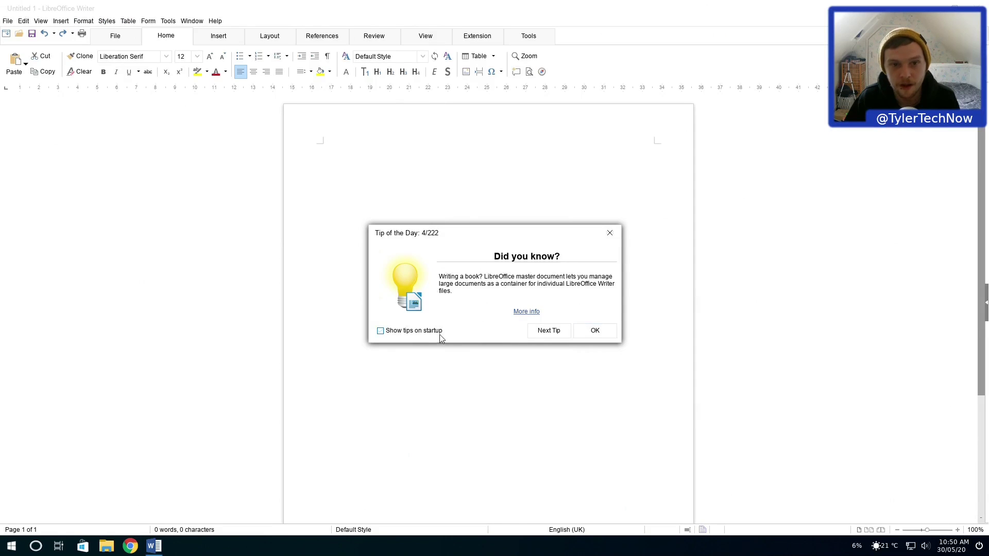
left_click(610, 233)
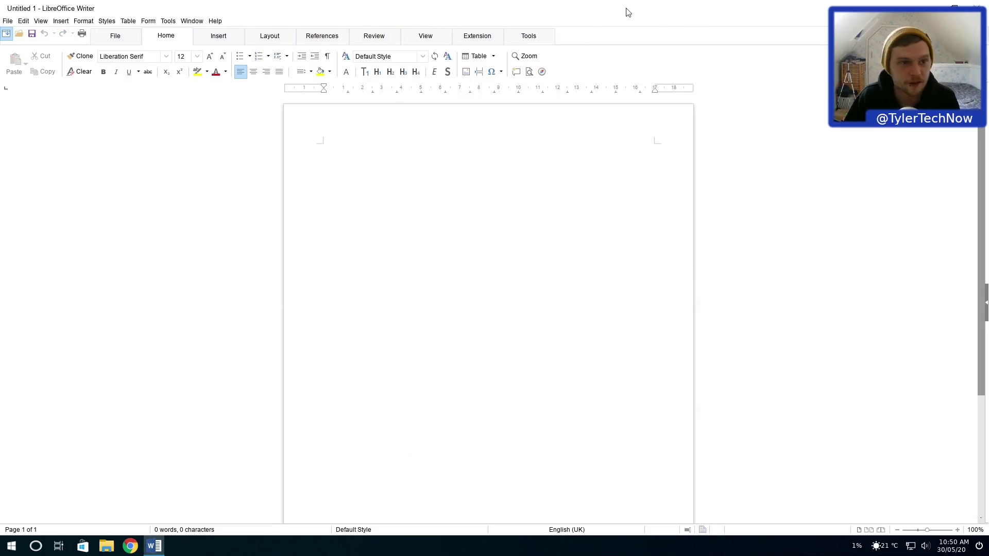
left_click(982, 4)
Step: Open Evolution from the Office applications, cancel its Welcome wizard, and enlarge the mail window
left_click(12, 545)
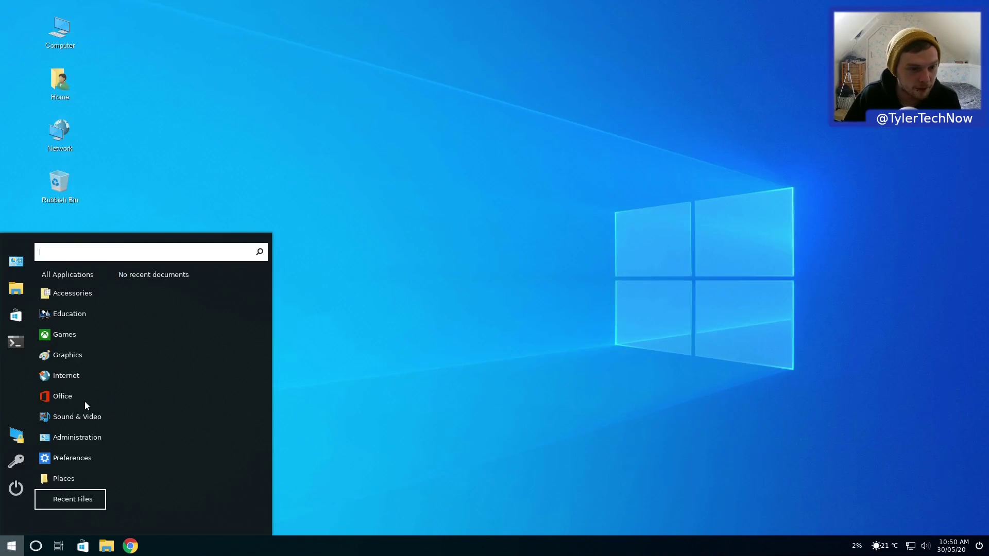
left_click(66, 395)
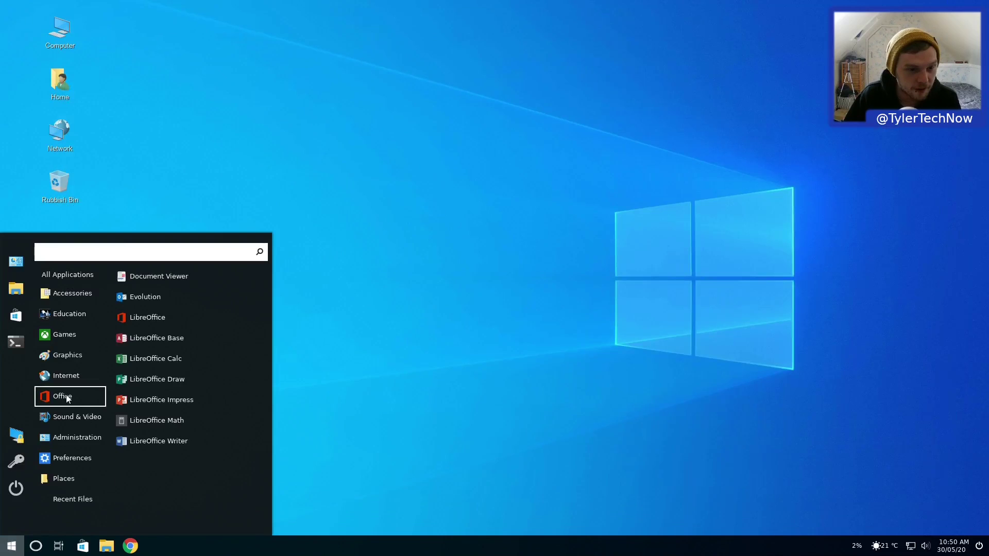
left_click(161, 296)
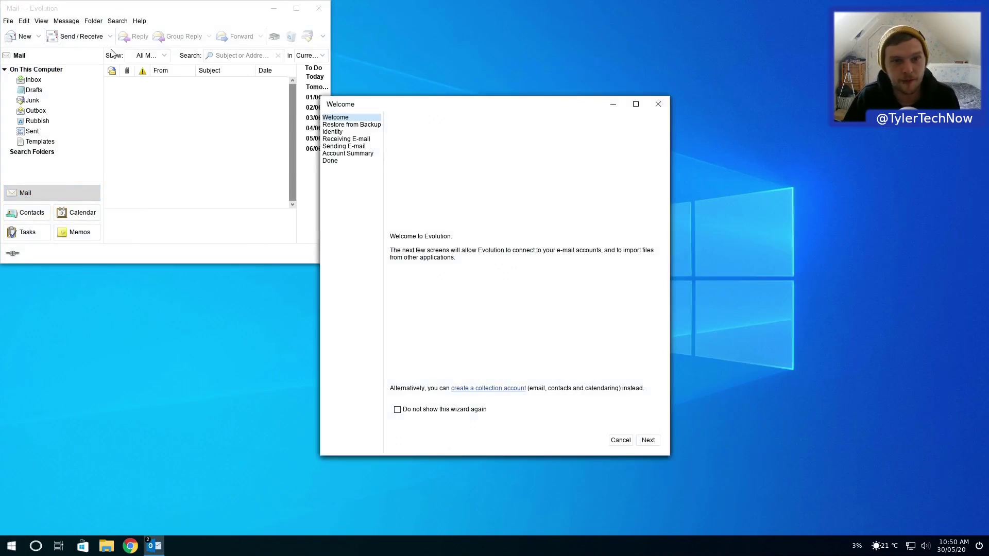
left_click(621, 439)
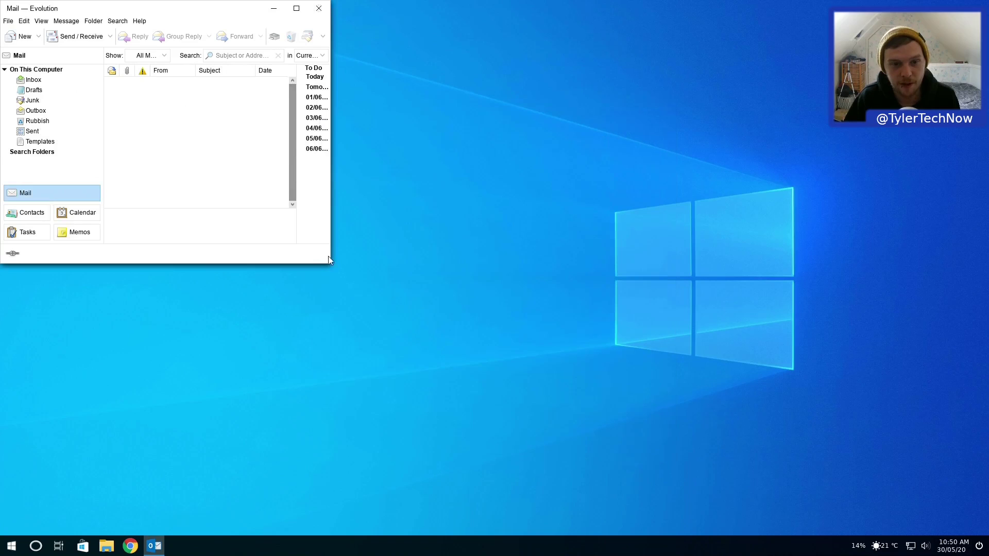
left_click_drag(331, 265, 719, 429)
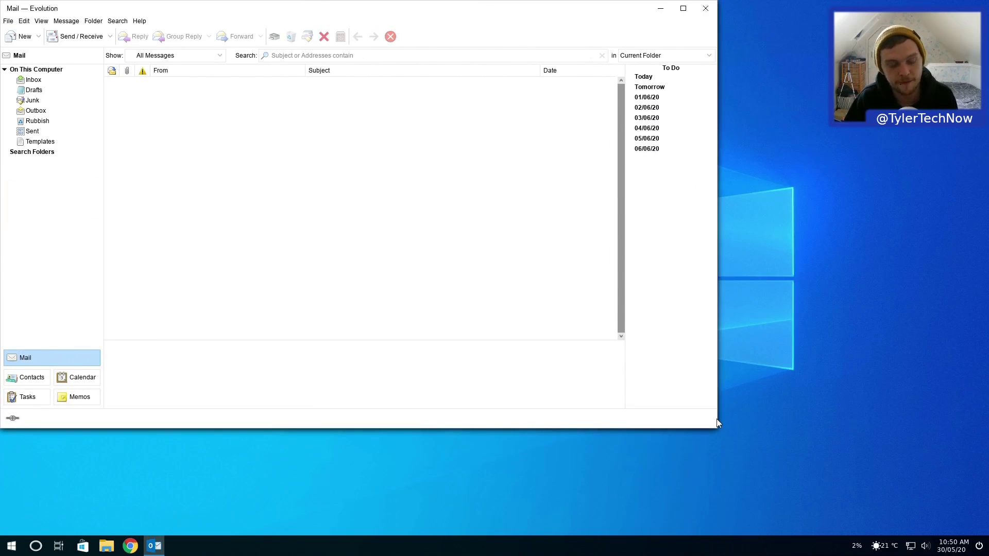
Step: Install the package with "sudo apt install evolution-ews" in a new terminal, authenticating with the sudo password
key("ctrl+alt+t")
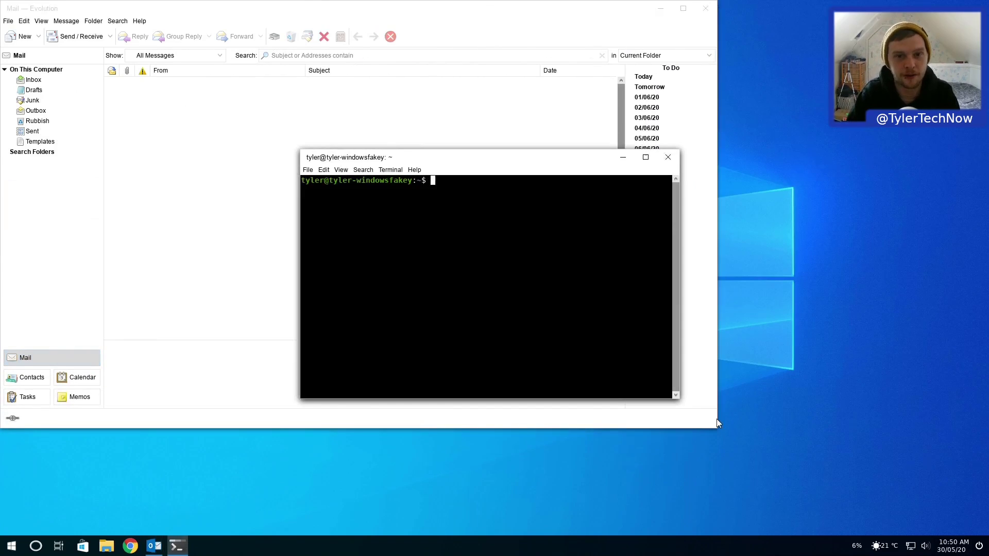
type("sudo ap")
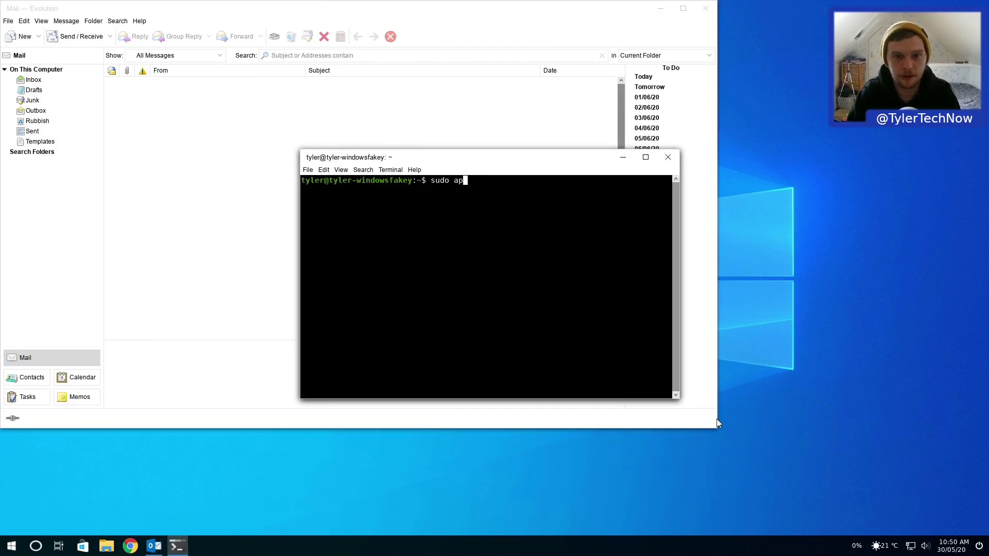
type("t install evolution-ews")
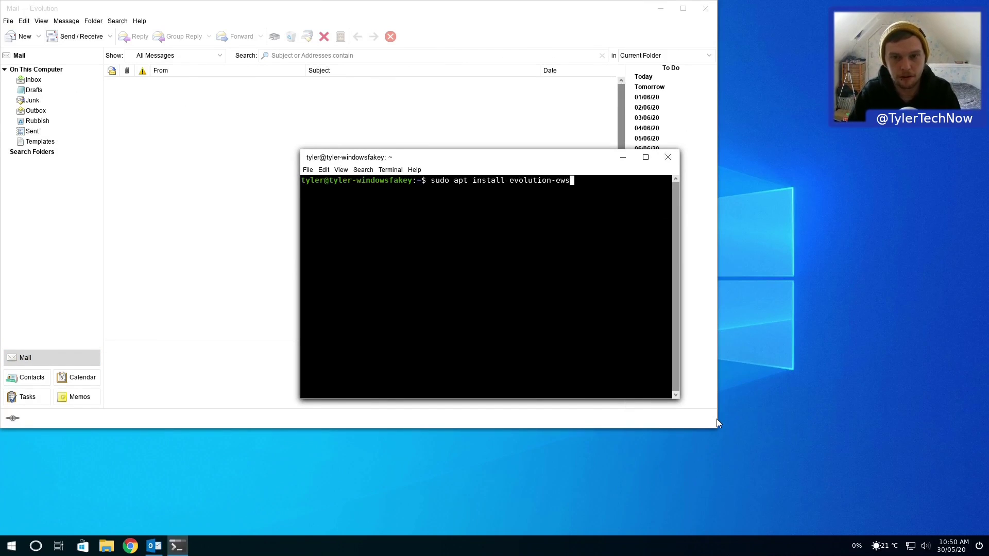
key("Return")
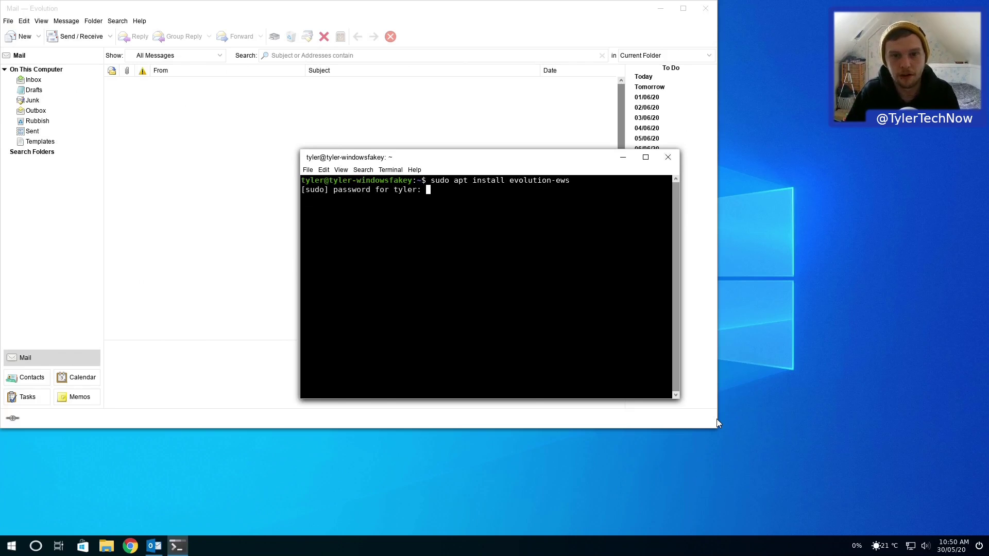
key("Return")
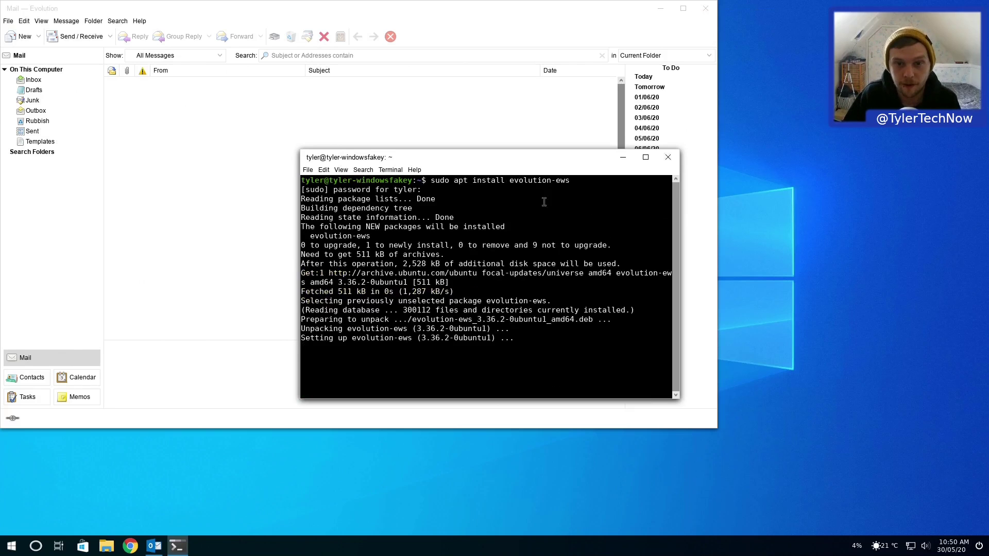
Step: Move the terminal aside from the mail window, and close both the terminal and Evolution
left_click_drag(521, 155, 726, 96)
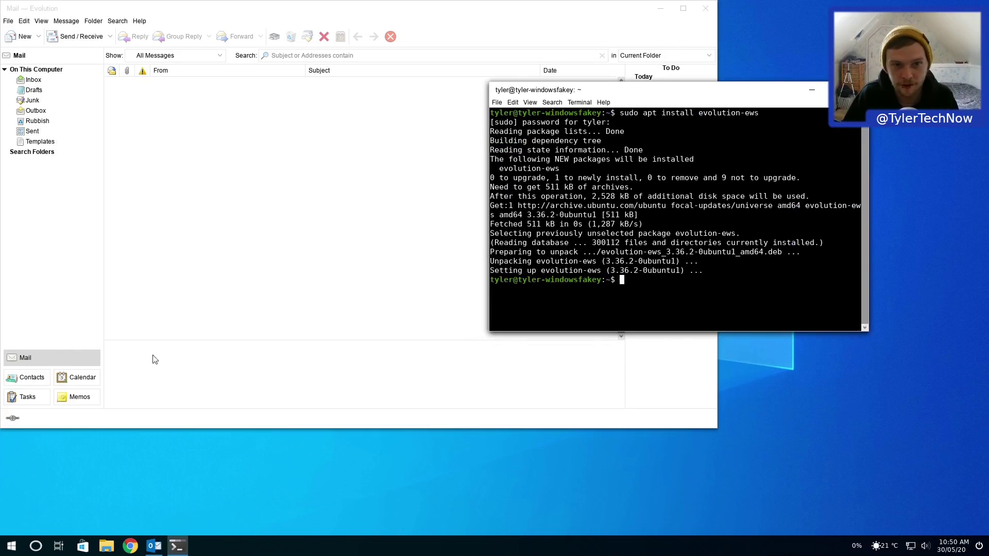
key("ctrl+d")
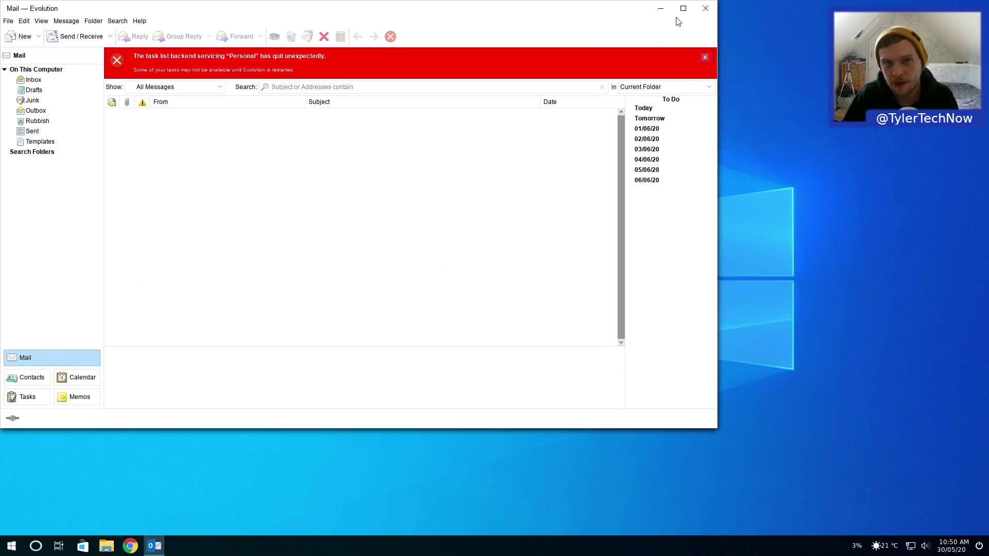
left_click(705, 8)
Step: Browse the Office and Sound & Video applications, and open VLC media player
left_click(11, 546)
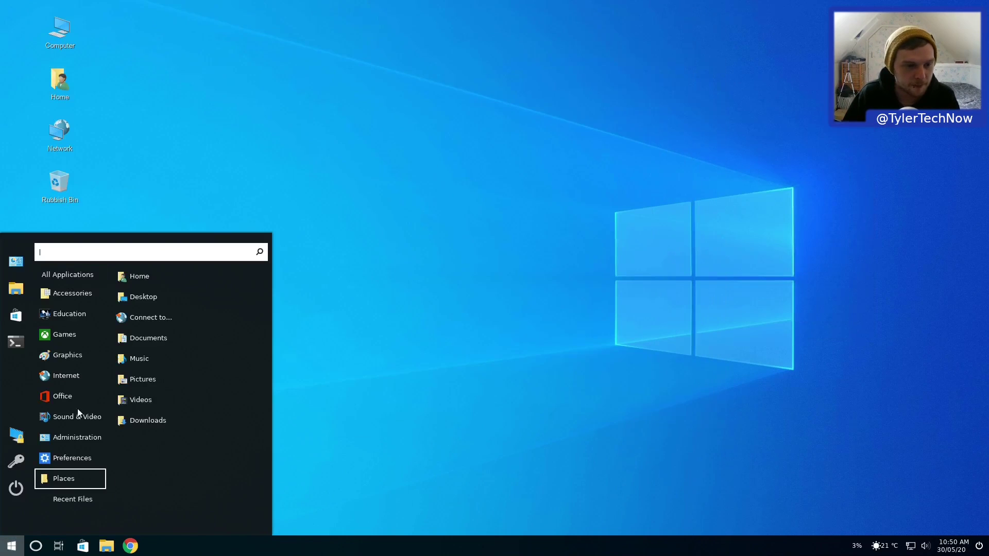
left_click(76, 401)
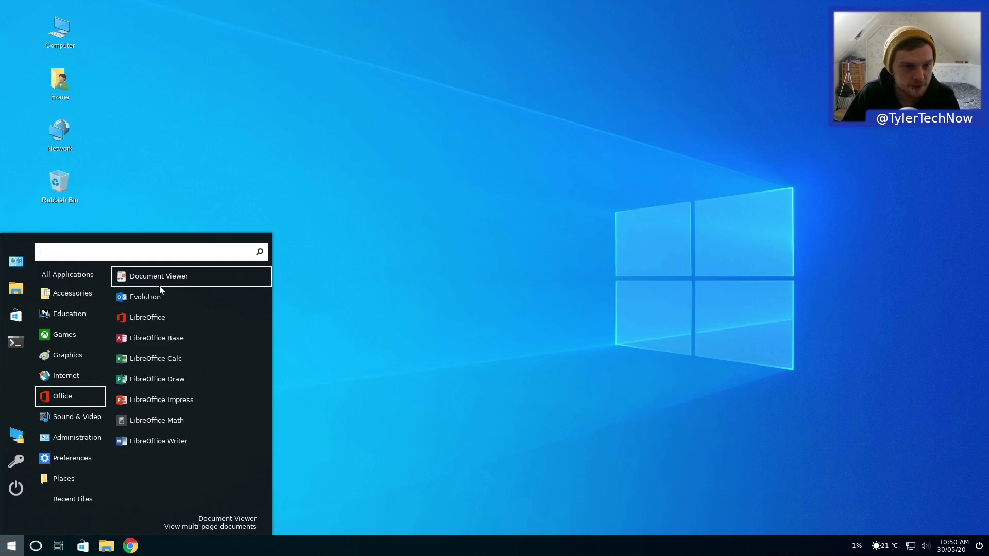
left_click(76, 422)
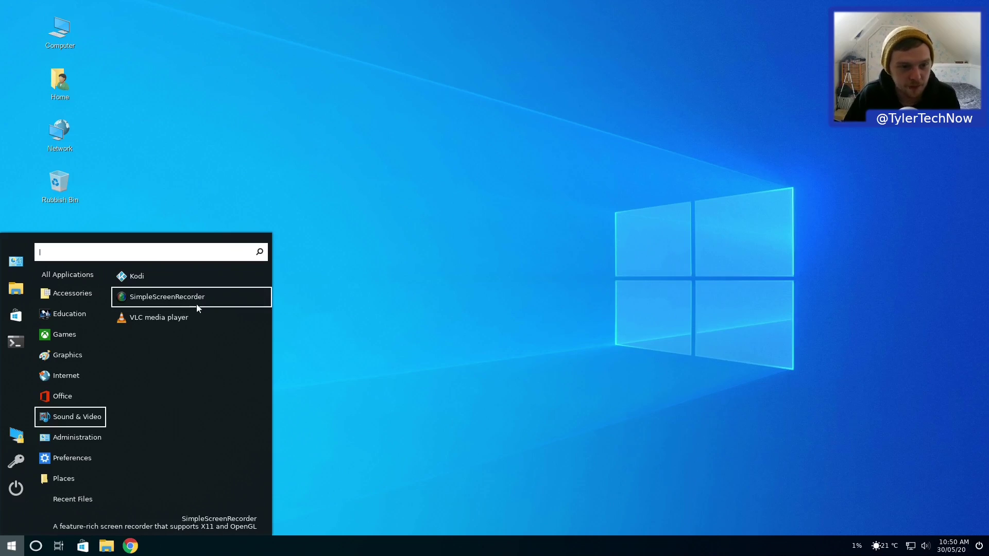
left_click(146, 325)
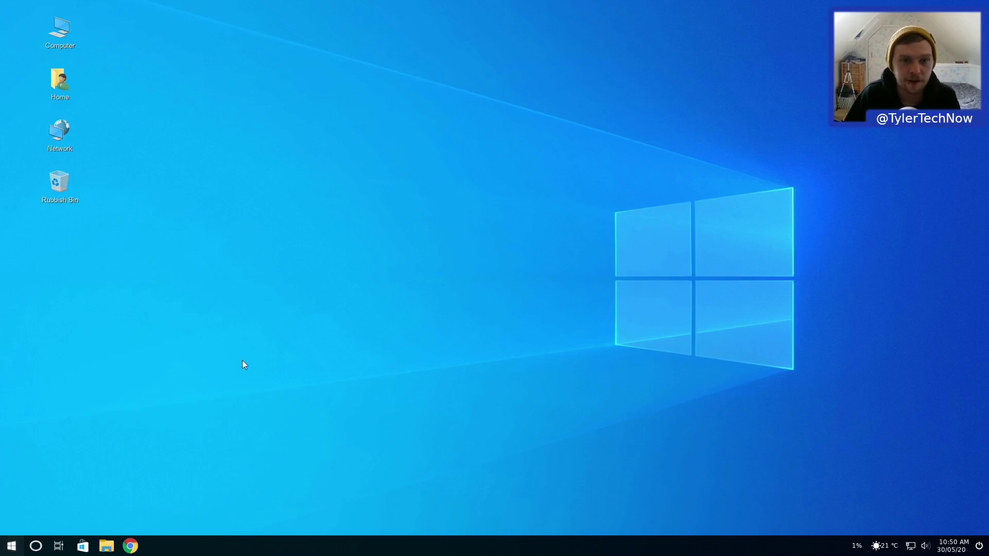
Step: Dismiss VLC's privacy notice, close the player, and browse the Administration applications
left_click(564, 354)
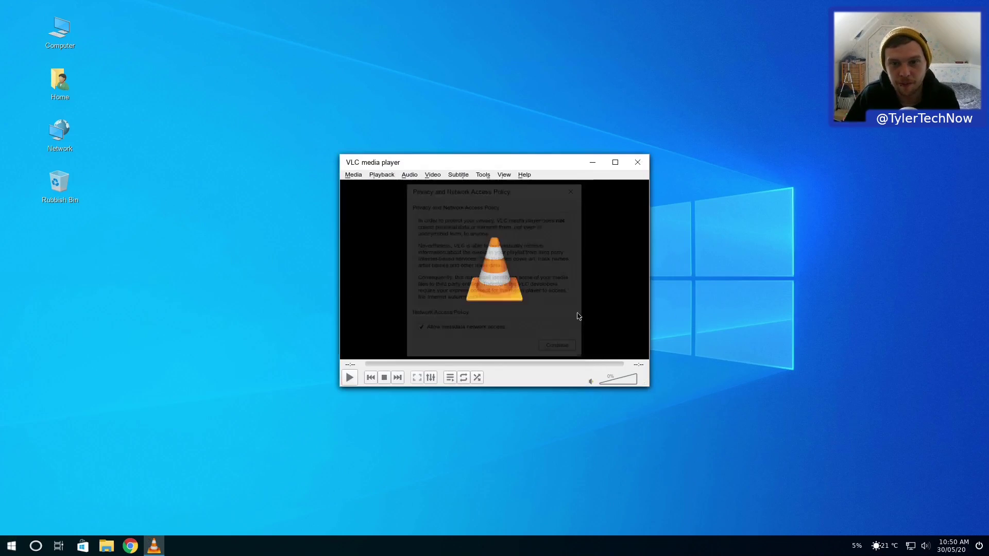
left_click(637, 162)
left_click(3, 547)
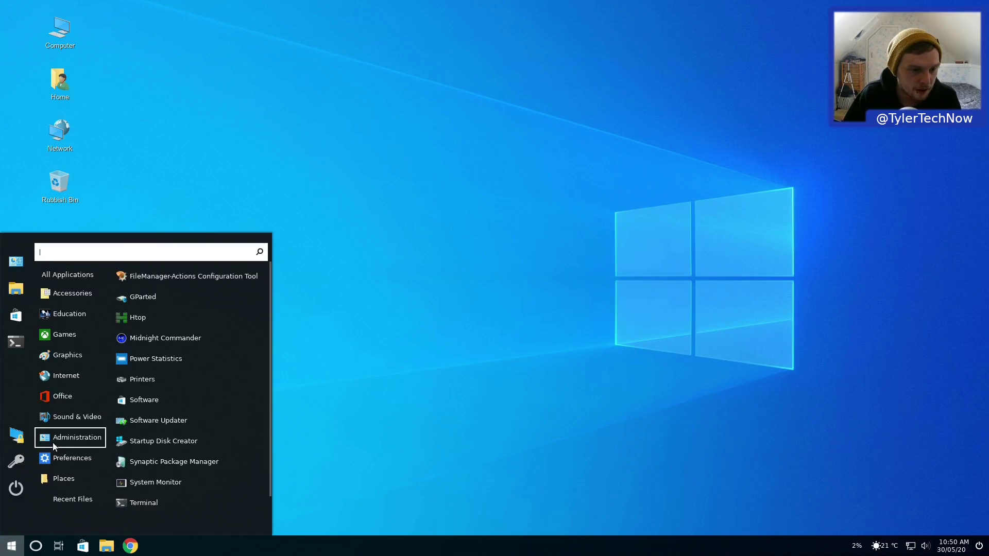
mouse_move(71, 419)
mouse_move(73, 442)
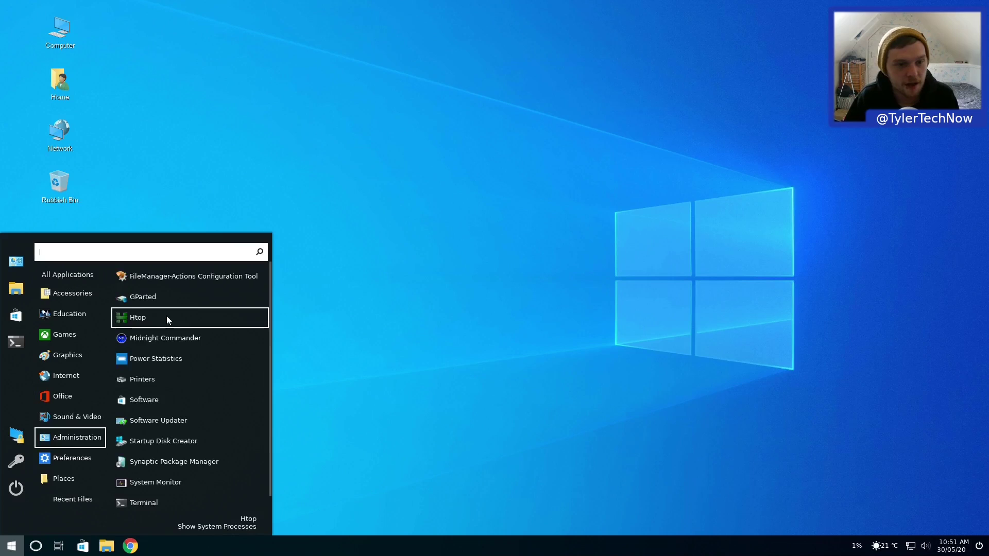
left_click(569, 264)
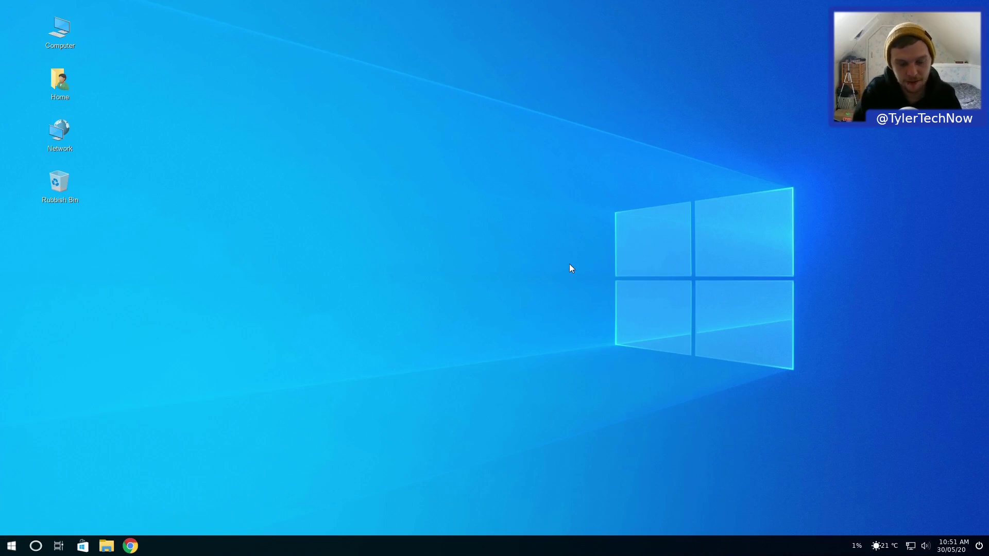
Step: Run "htop" in a new terminal and move its window toward the upper part of the desktop to monitor system usage
key("ctrl+alt+t")
type("htop")
key("Return")
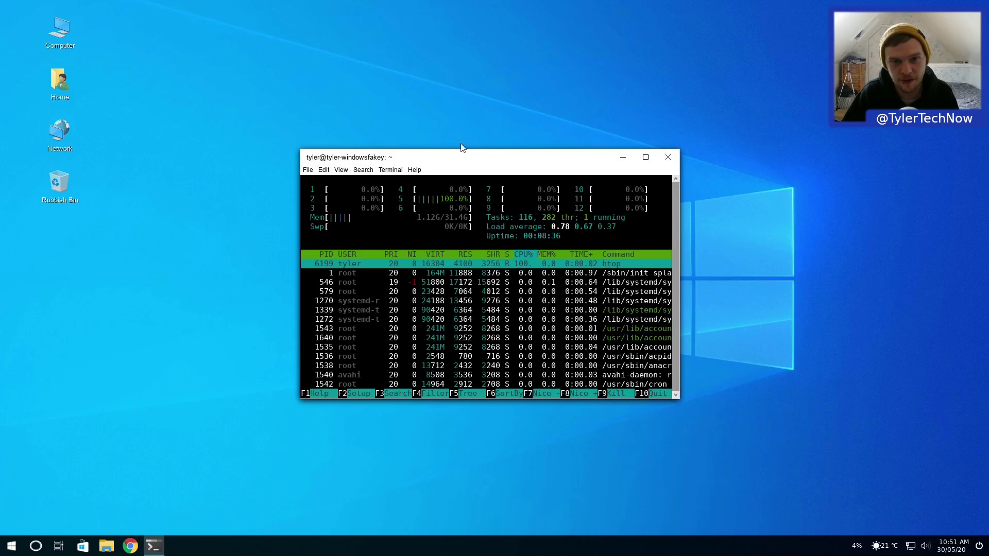
left_click_drag(465, 167, 554, 135)
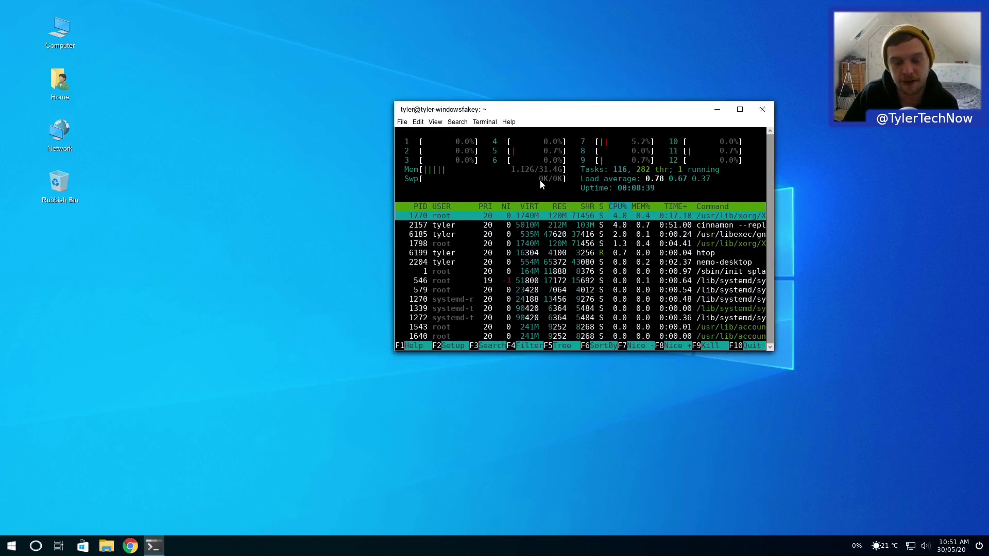
Step: Open Midnight Commander from the Administration applications, move it aside from the htop terminal, and close it, ending its running process
left_click(11, 546)
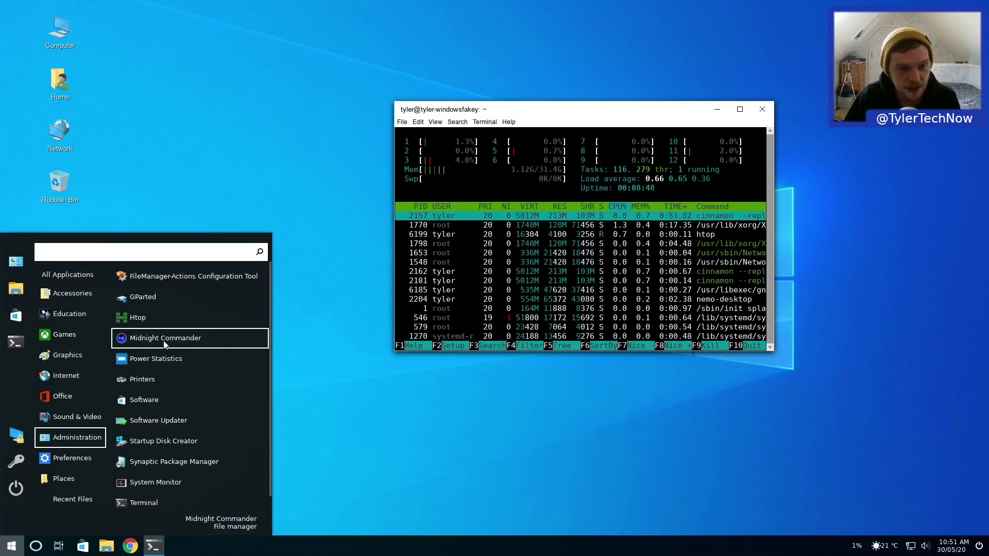
left_click(332, 337)
key("ctrl+alt+t")
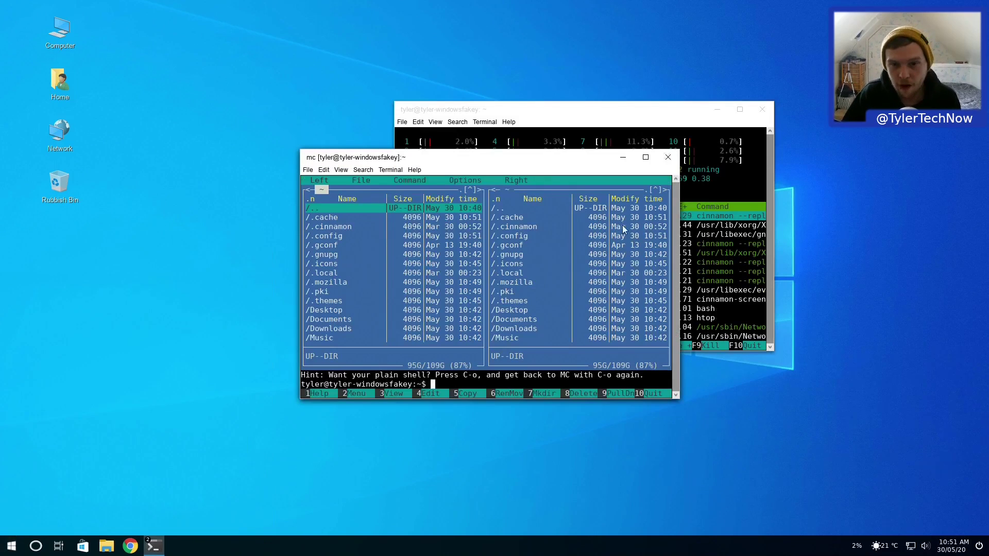
left_click_drag(597, 158, 396, 134)
left_click(467, 134)
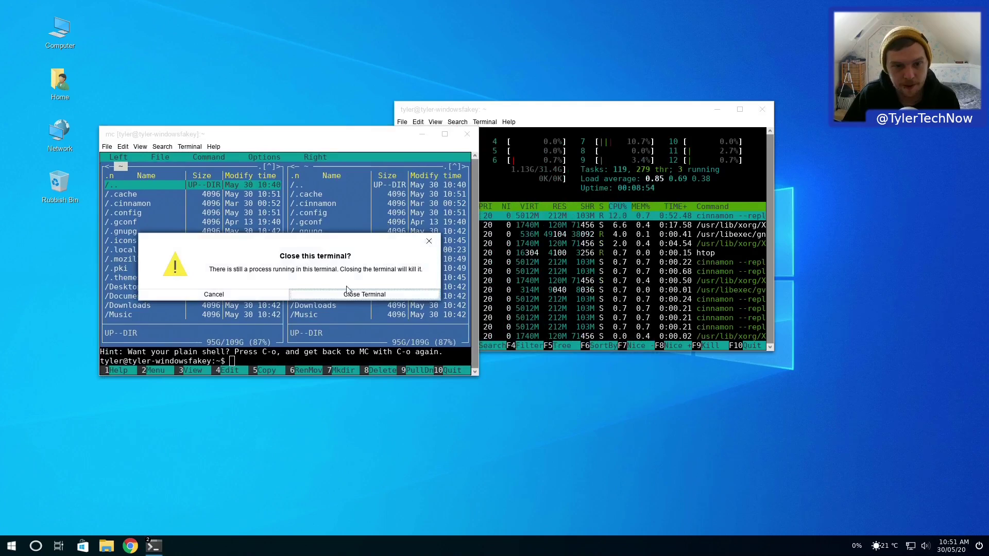
left_click(347, 290)
Step: Open Power Statistics from the Administration applications, move it aside to view its details, and close it
left_click(11, 546)
mouse_move(69, 447)
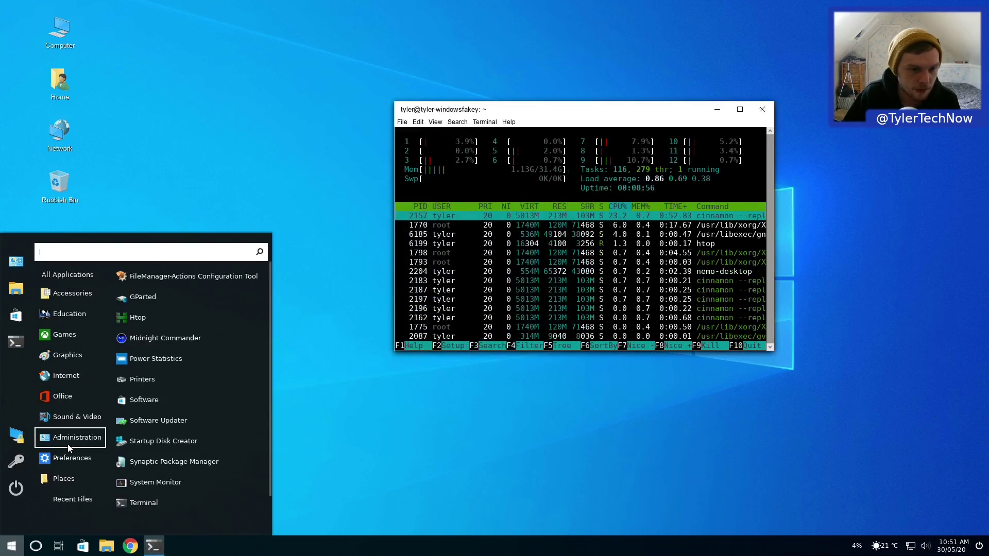
left_click(197, 363)
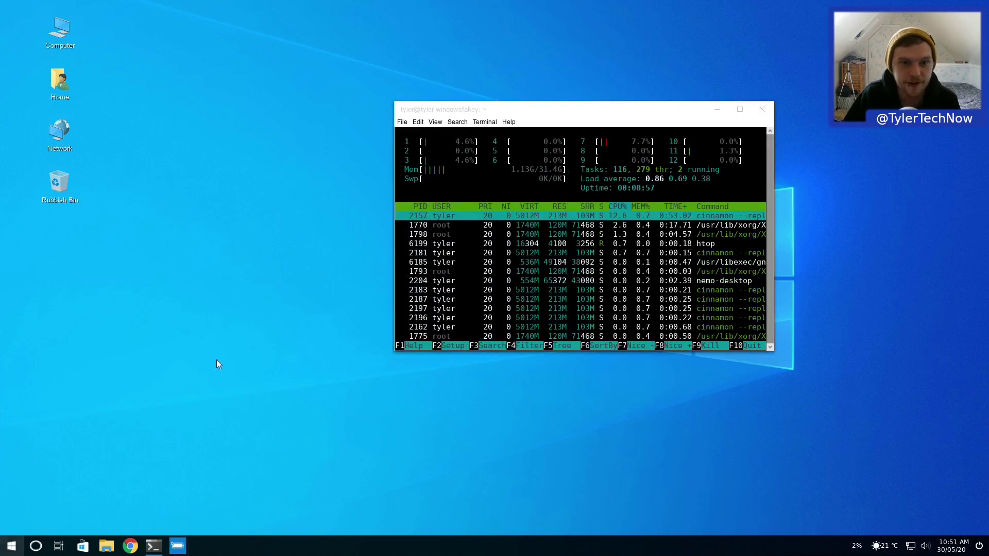
left_click_drag(358, 146, 164, 90)
left_click(192, 135)
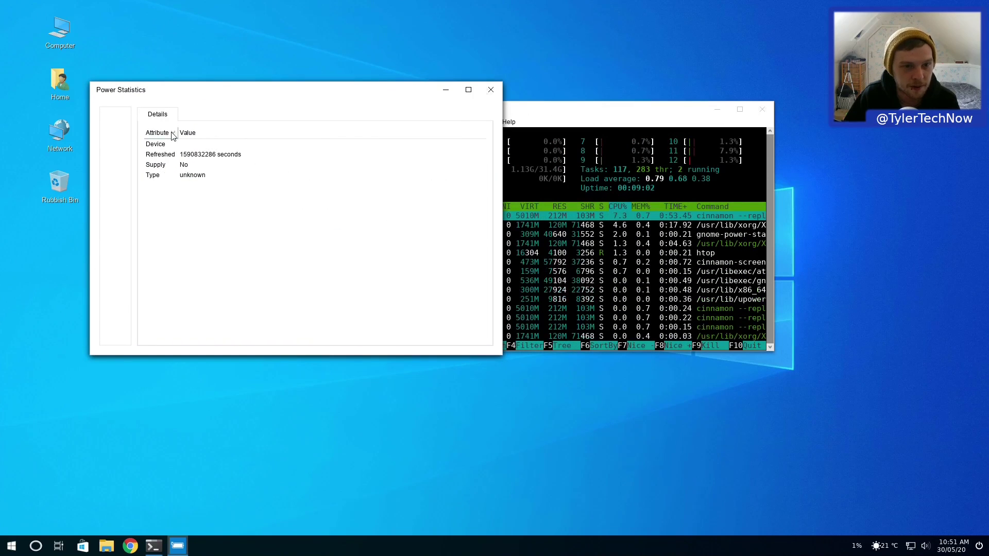
left_click(172, 135)
left_click(491, 90)
Step: Open Software Updater from the Administration applications, move it clear of the htop terminal, and install the available updates
left_click(12, 546)
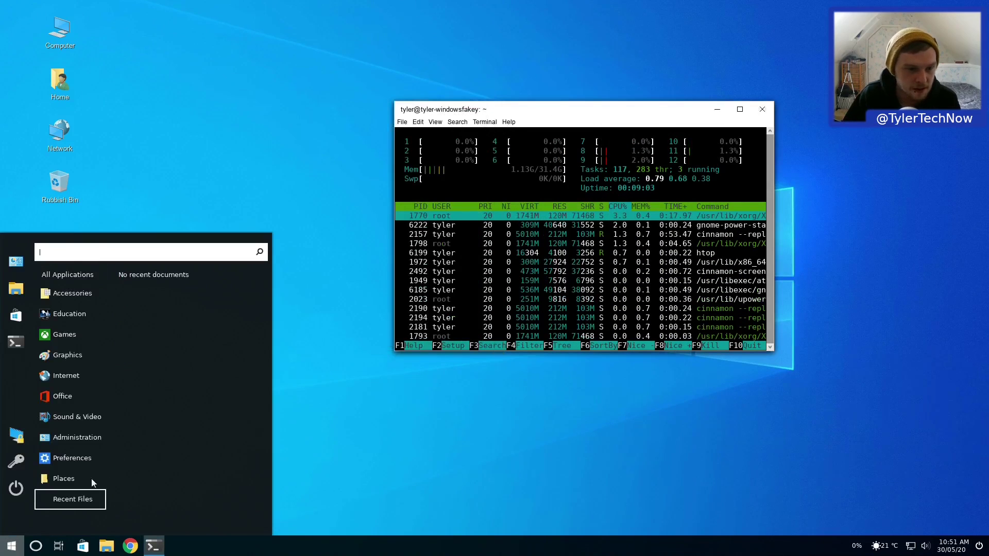
mouse_move(78, 437)
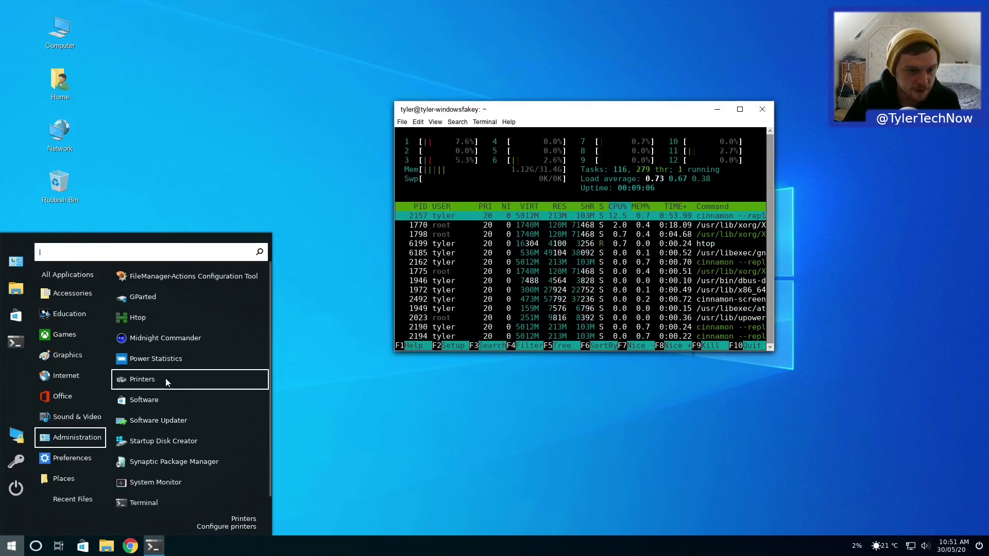
left_click(208, 424)
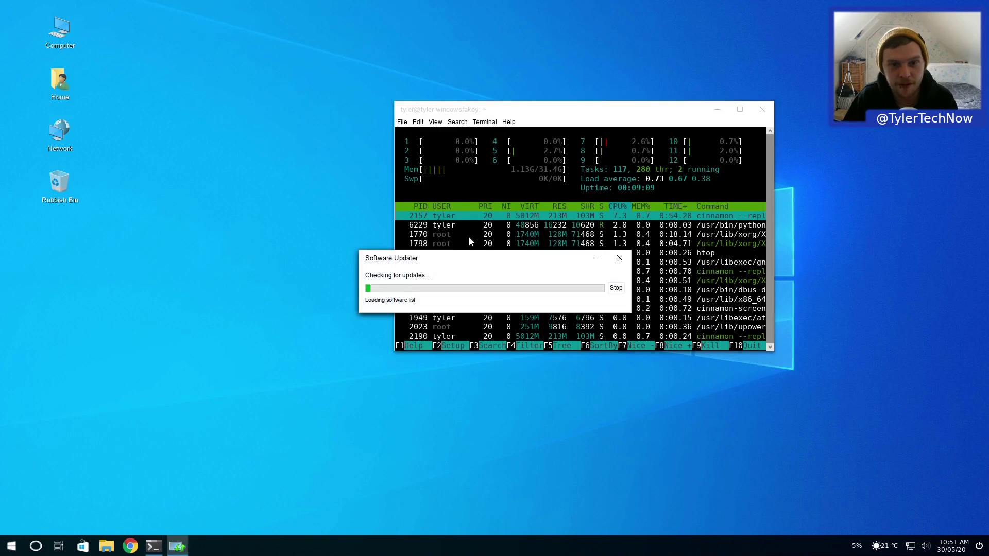
left_click_drag(448, 254, 212, 124)
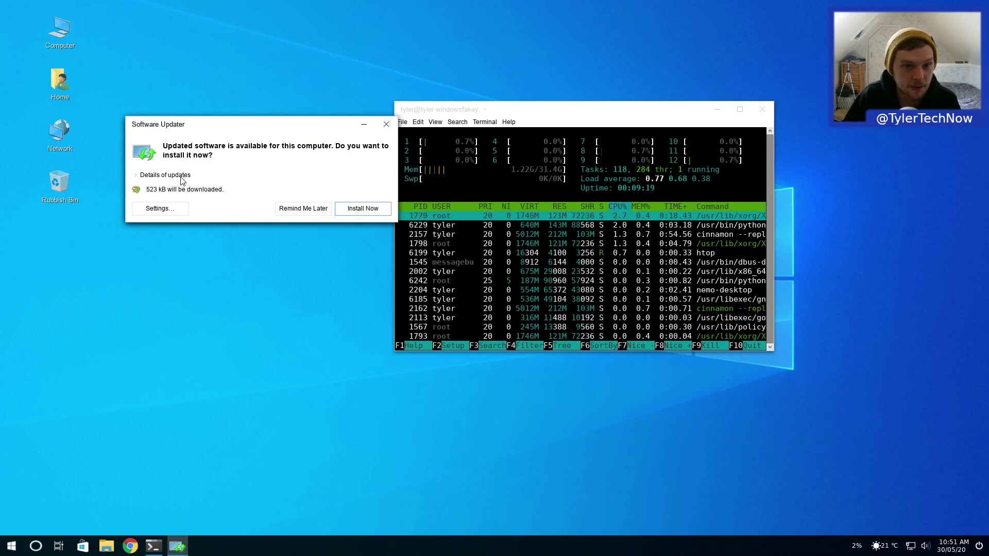
left_click(370, 209)
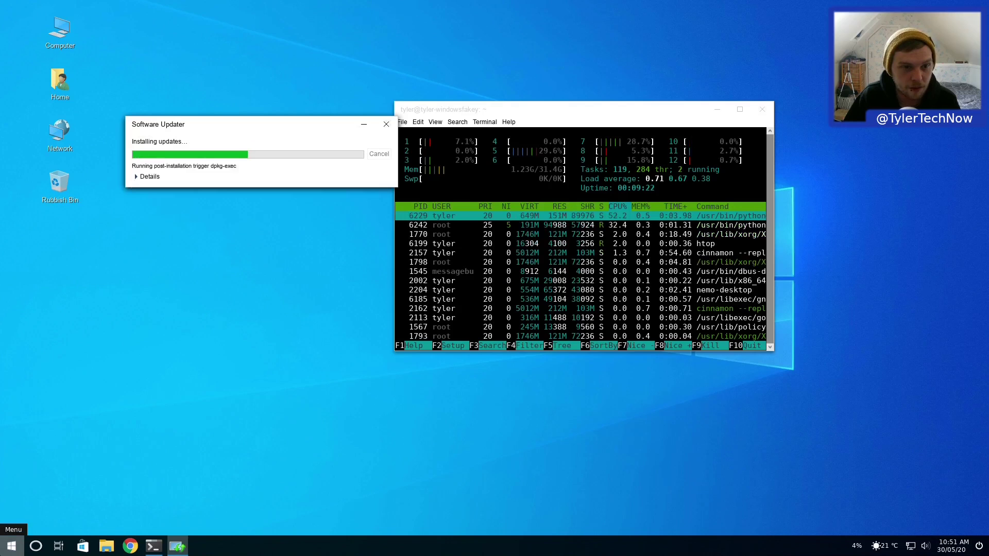
Step: Open Startup Disk Creator from the Administration applications, move it aside to view its source image and disk options, and close it
left_click(12, 545)
mouse_move(82, 436)
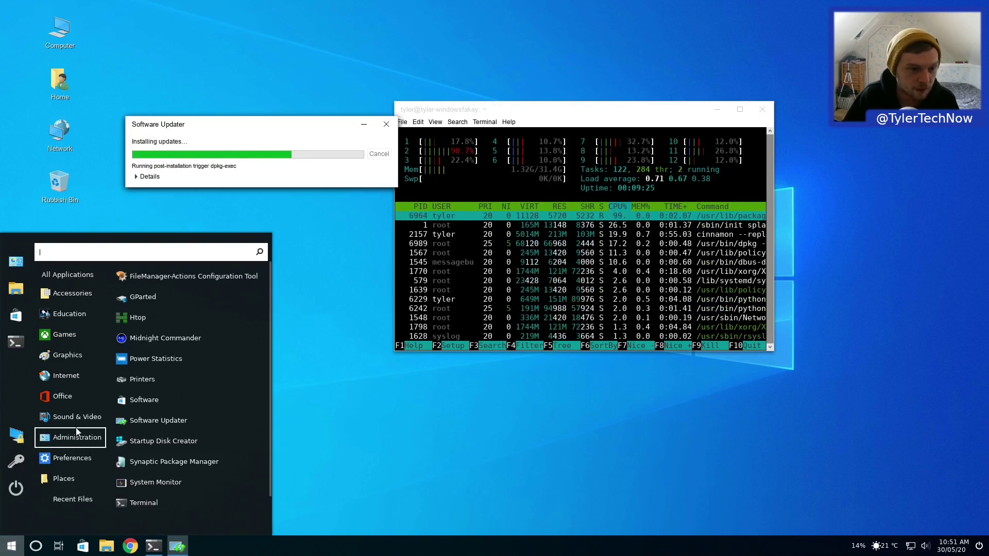
scroll(154, 437, "down", 1)
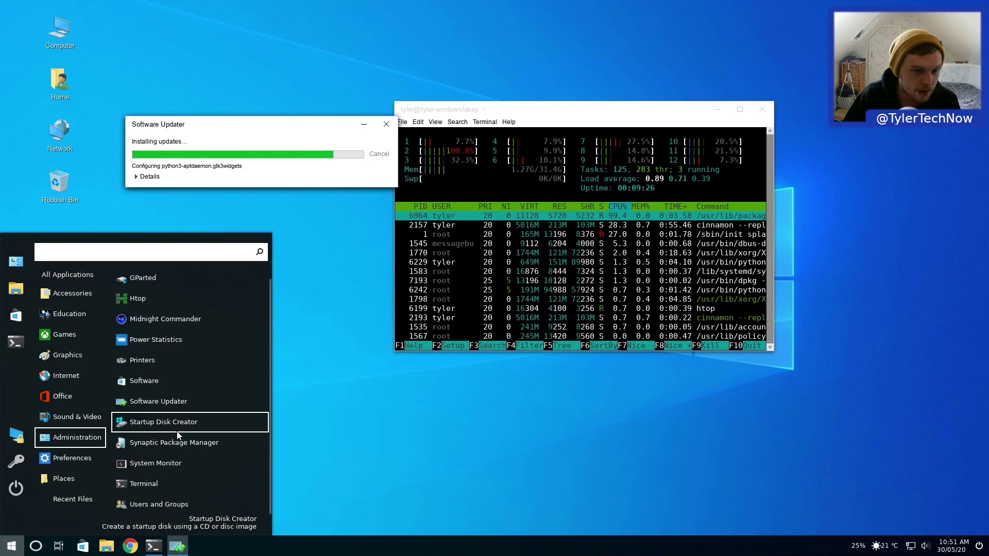
left_click(150, 421)
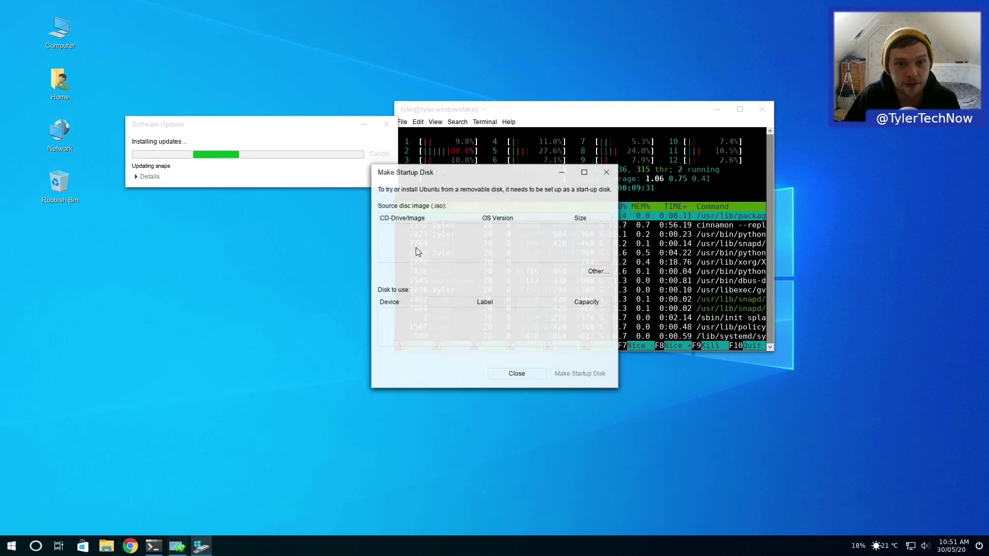
left_click_drag(461, 179, 241, 46)
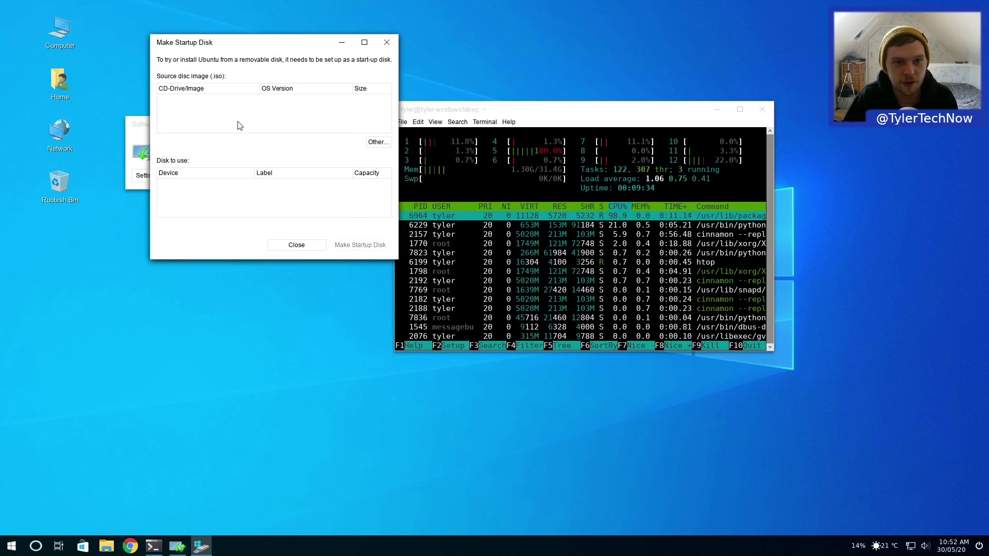
left_click_drag(320, 51, 380, 72)
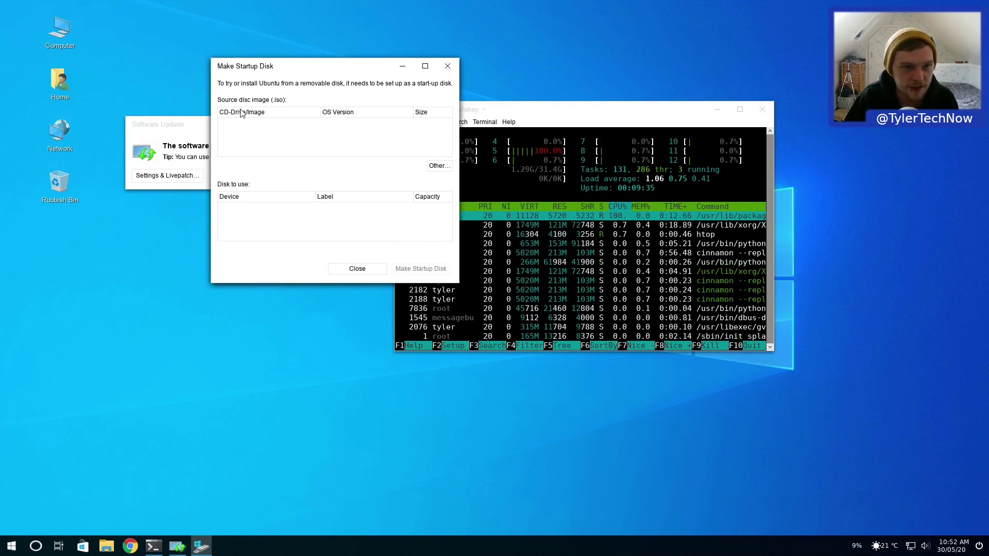
left_click(448, 66)
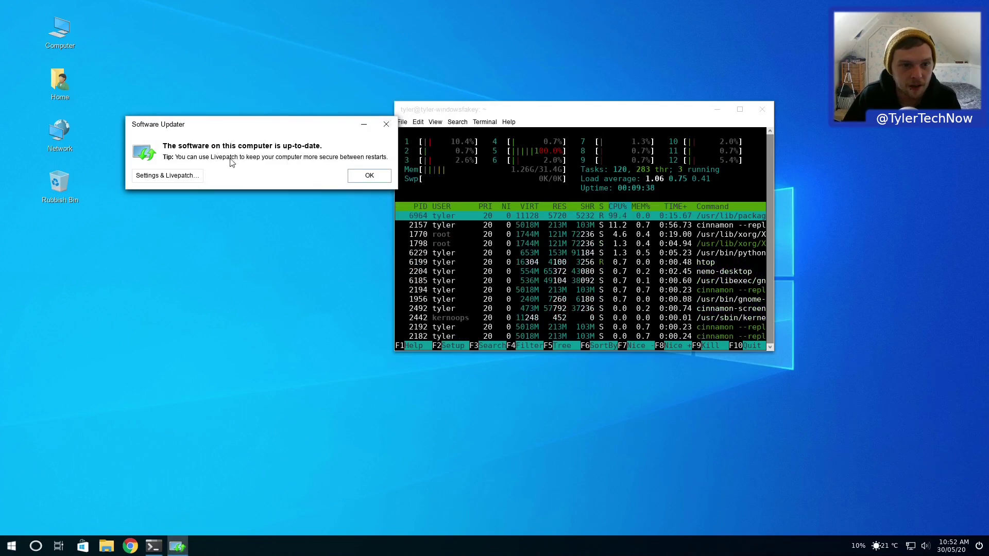
Step: Close Software Updater and launch Synaptic Package Manager from the Administration applications, authenticating with the account password
left_click(369, 176)
key("super")
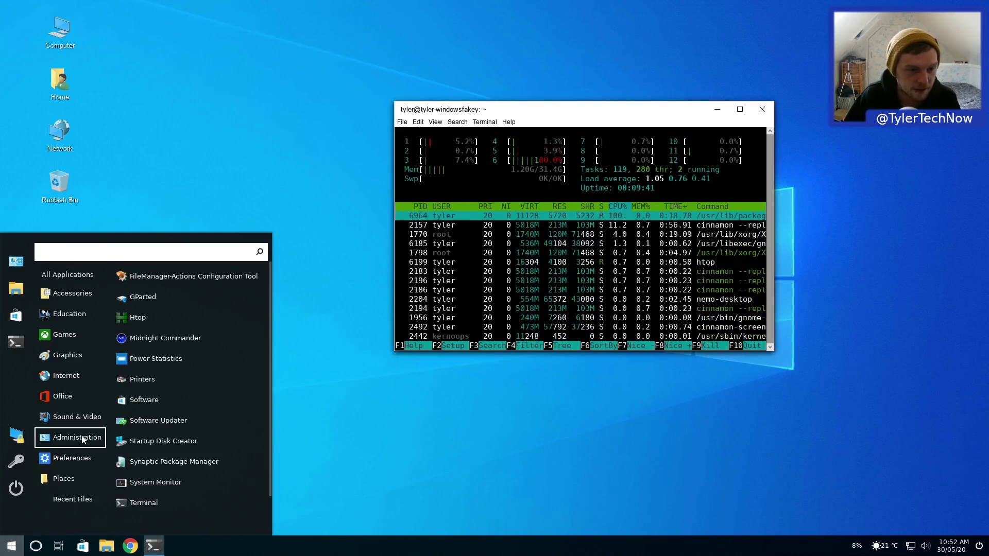
left_click(170, 462)
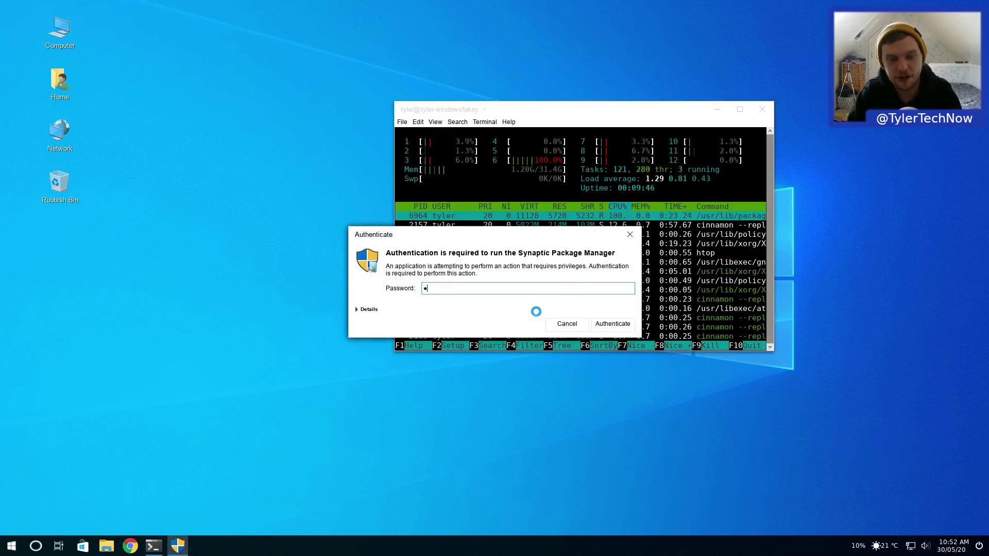
type("**********")
key("Return")
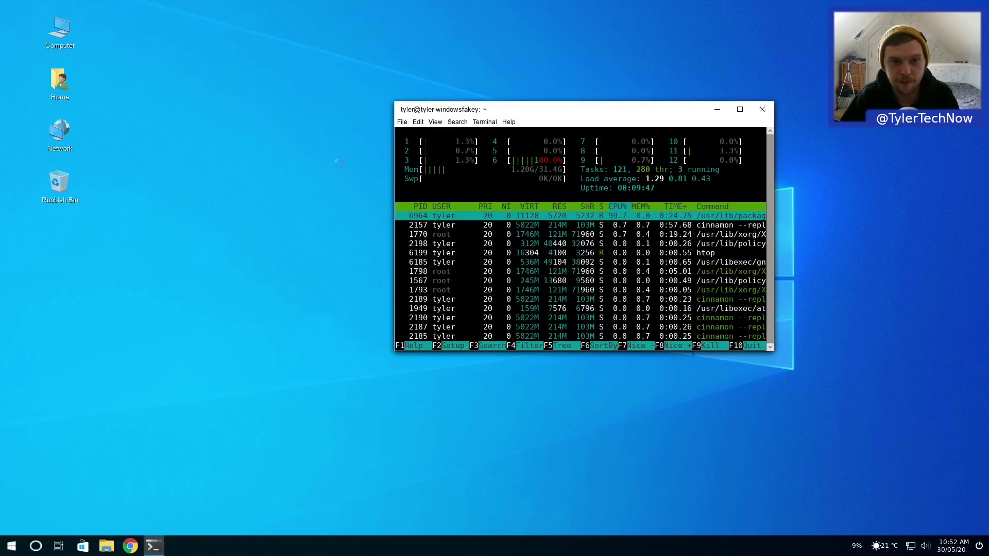
Step: Browse the Administration applications through to Users and Groups, close the list, and move the htop terminal across the desktop
left_click(11, 546)
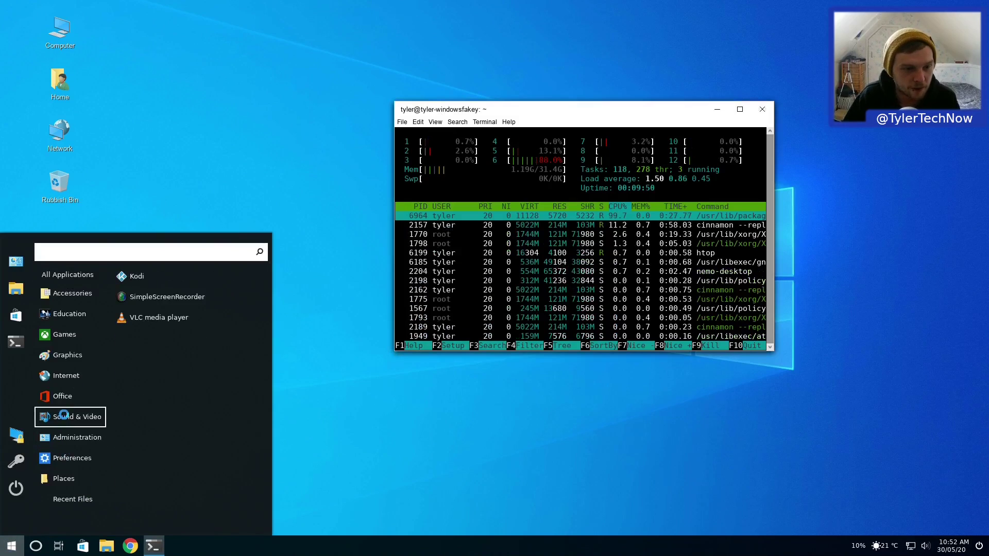
mouse_move(77, 334)
mouse_move(56, 437)
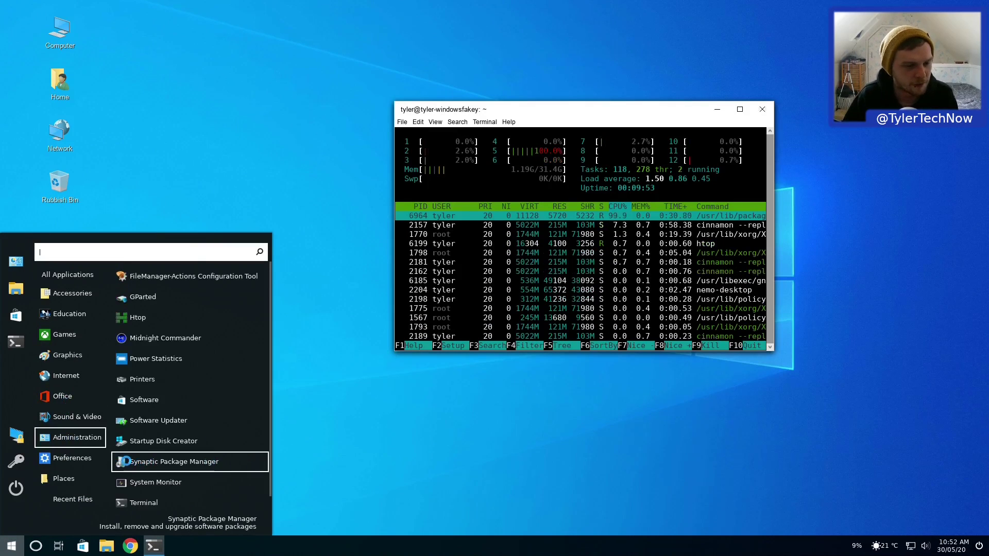
scroll(185, 462, "down", 1)
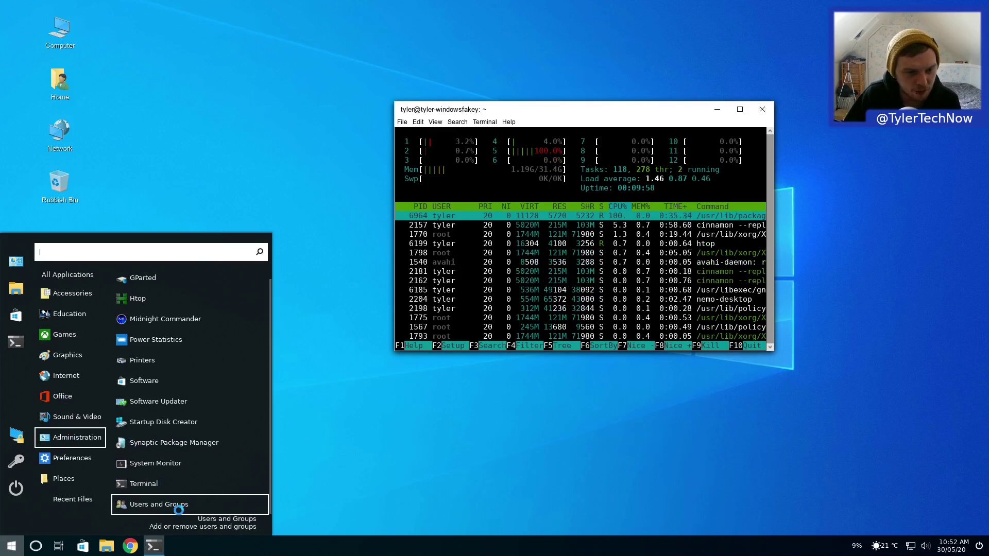
left_click(331, 276)
left_click_drag(598, 118, 360, 127)
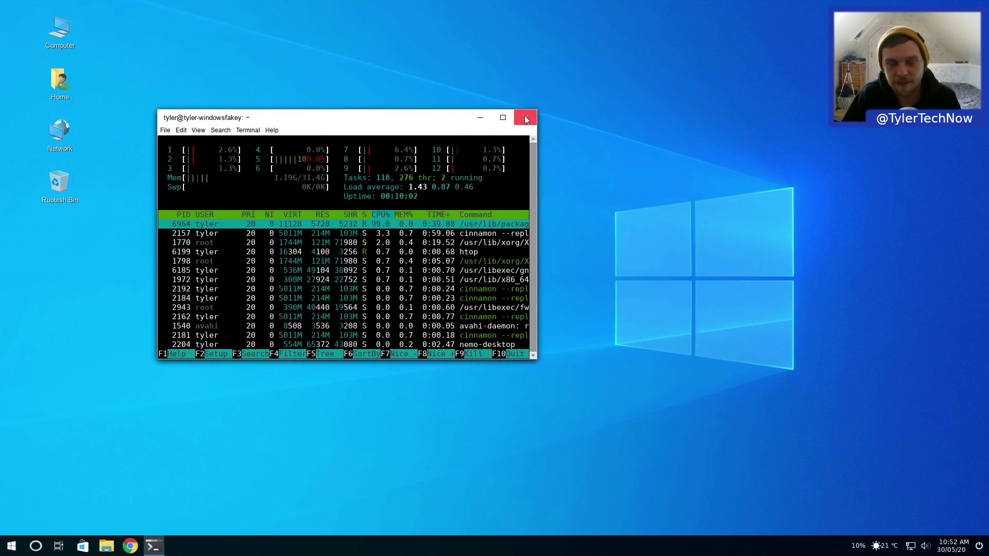
Step: Search the installed applications for "sta" and open Startup Applications
left_click(2, 550)
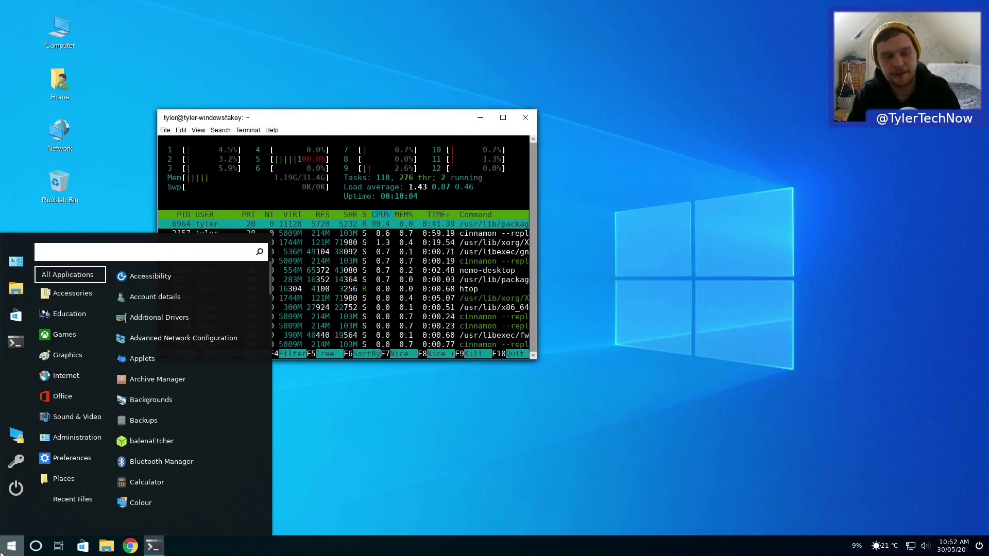
type("sta")
key("Down")
key("Down")
key("Return")
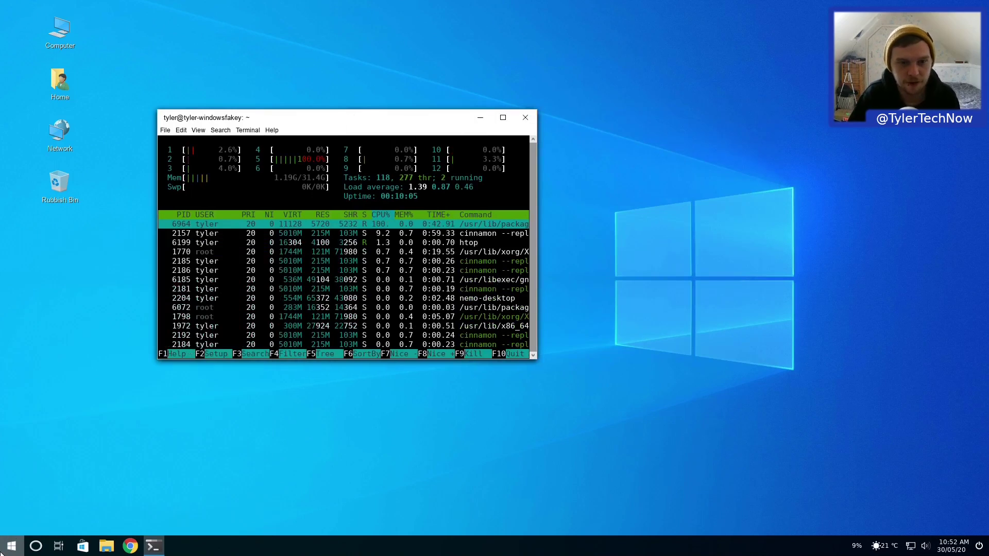
Step: Arrange Startup Applications beside the htop terminal and disable Microsoft Teams - Preview from starting automatically
left_click_drag(520, 127, 743, 127)
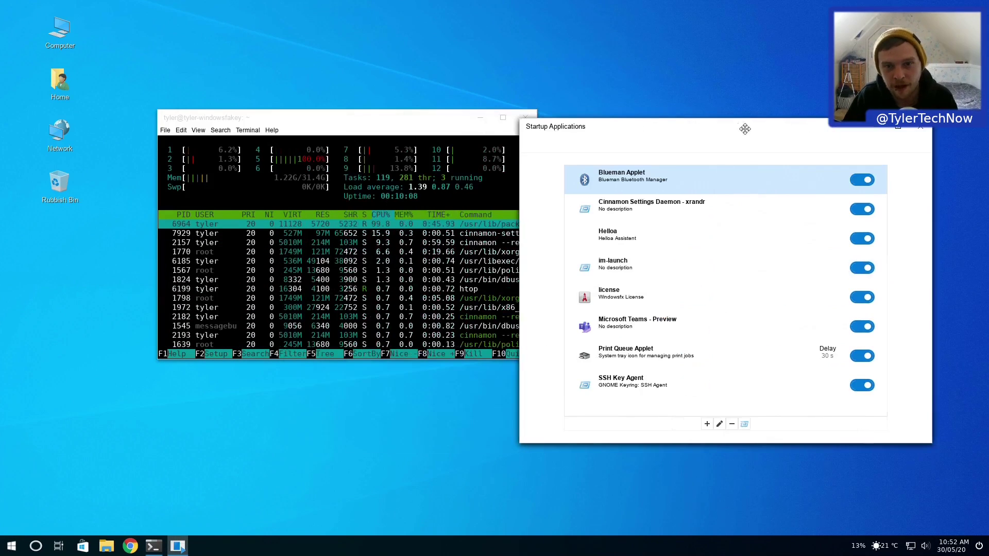
left_click_drag(447, 127, 383, 130)
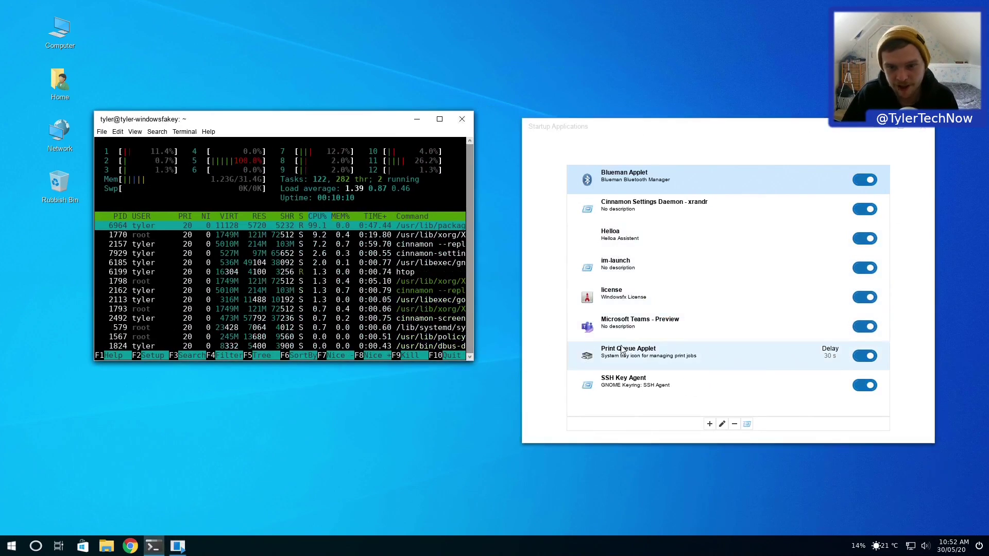
left_click(864, 328)
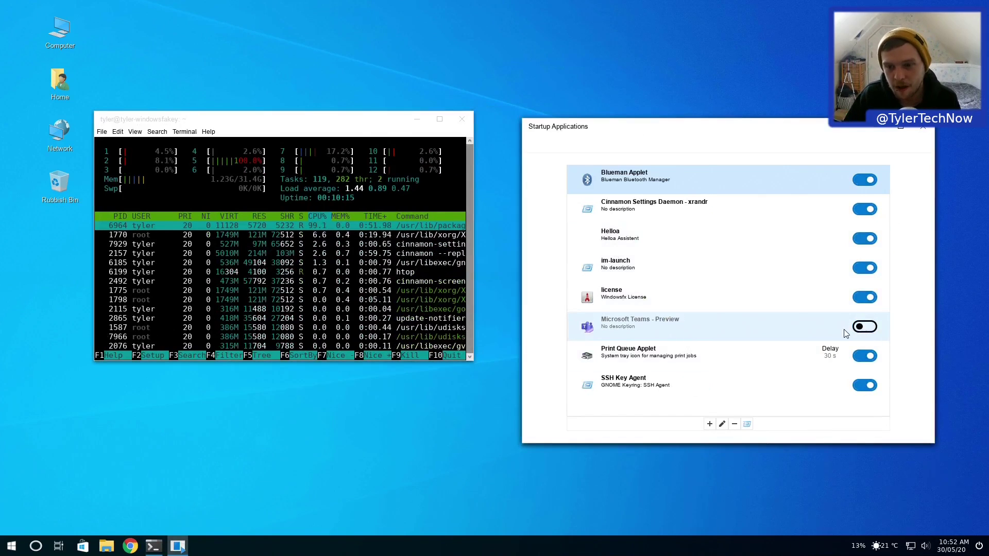
Step: Disable Blueman Applet from starting automatically and close Startup Applications
left_click_drag(705, 124, 657, 108)
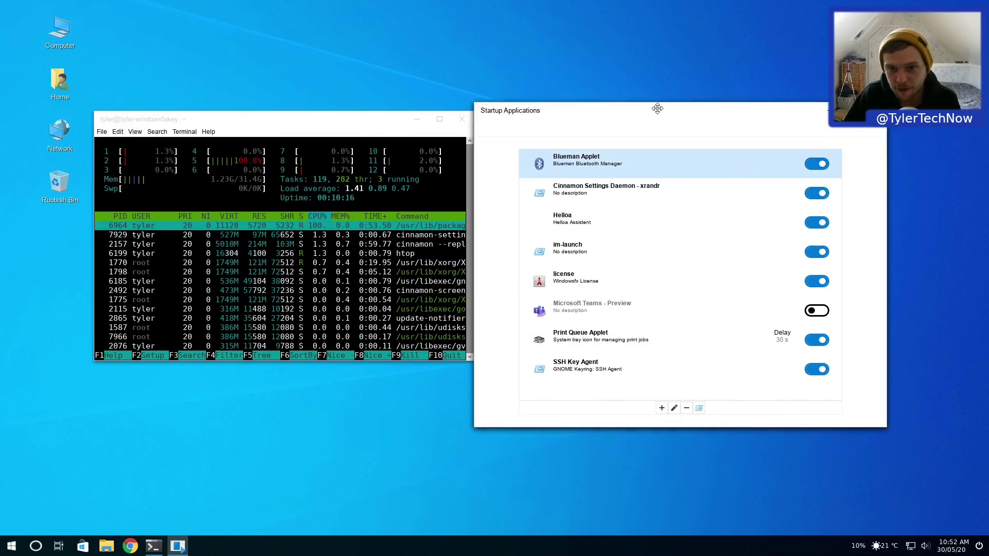
left_click(822, 164)
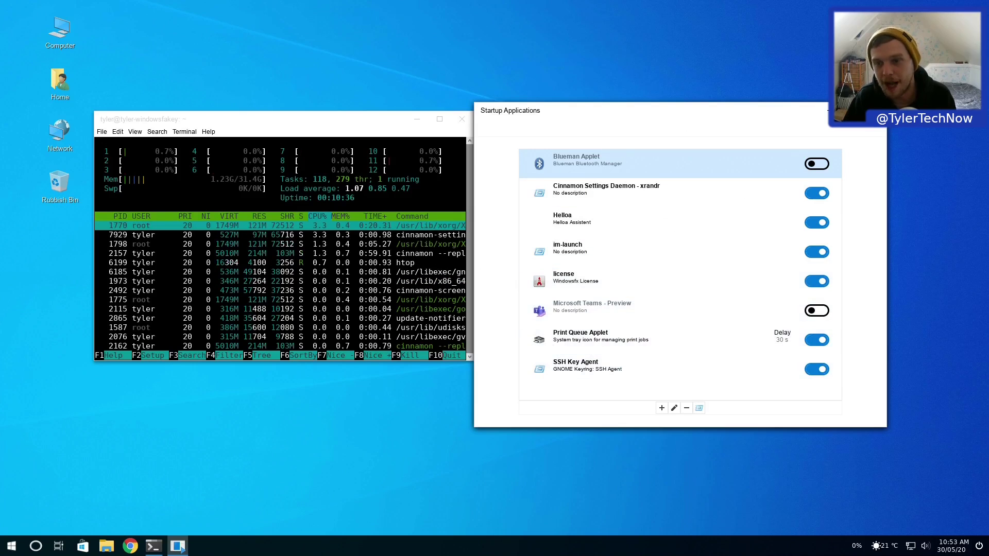
left_click(875, 110)
Step: Quit htop and tile its terminal into the upper-left quarter of the desktop
left_click_drag(363, 119, 499, 120)
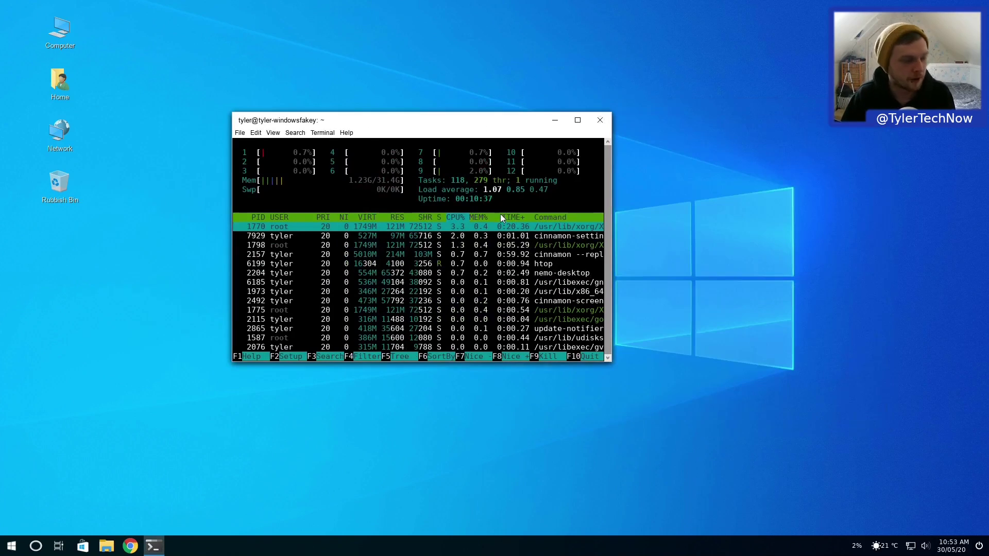
key("F10")
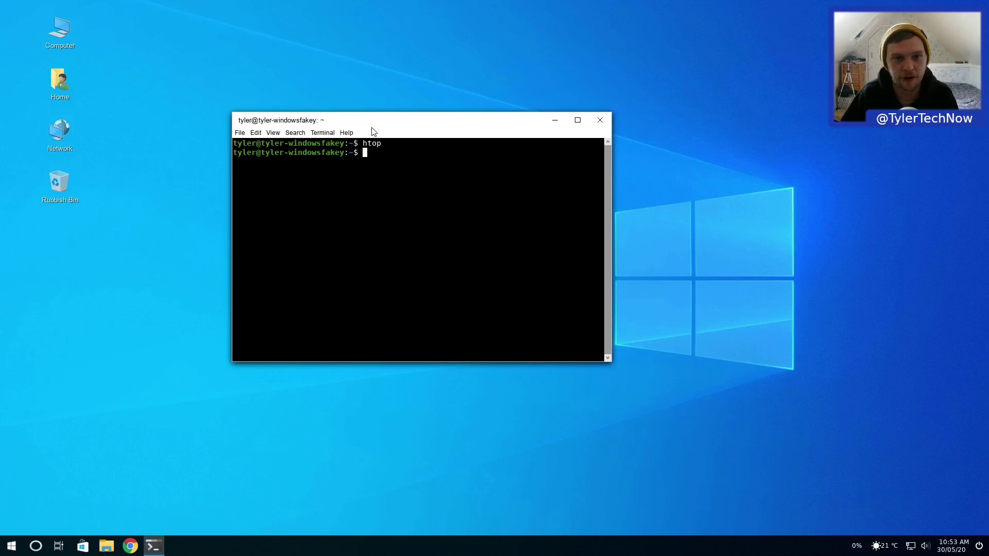
left_click_drag(373, 120, 1, 5)
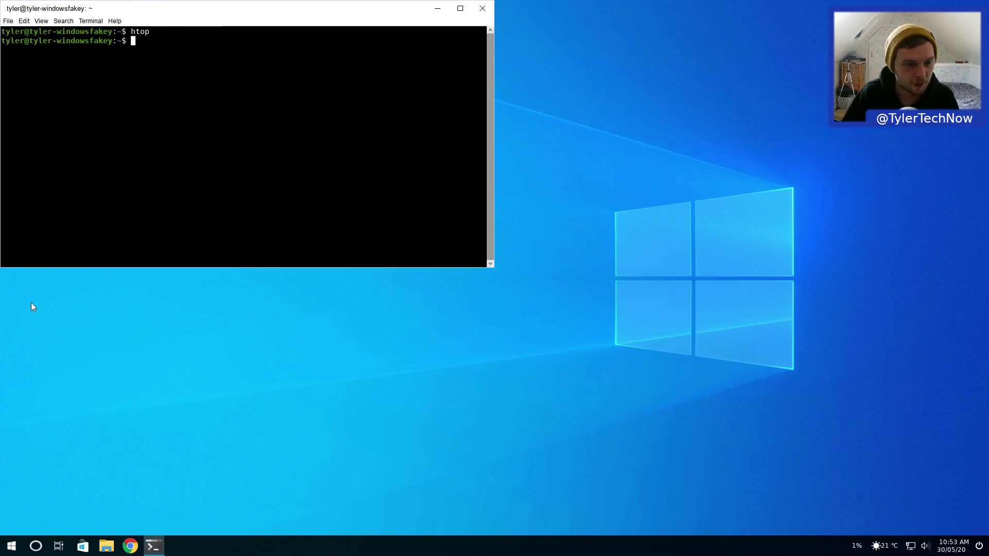
Step: Search the installed applications for "text", open Mousepad and move its window away from the terminal
left_click(10, 547)
type("t")
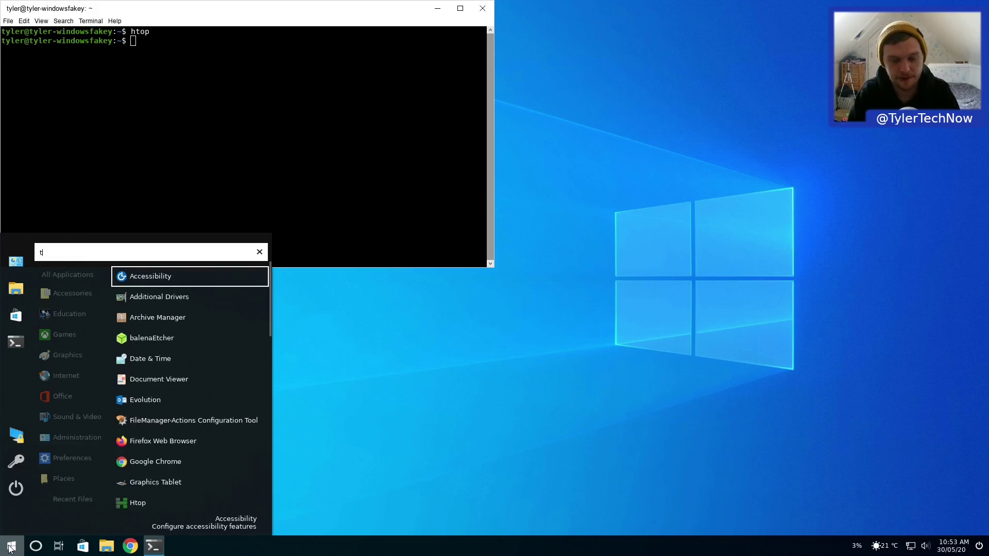
type("e")
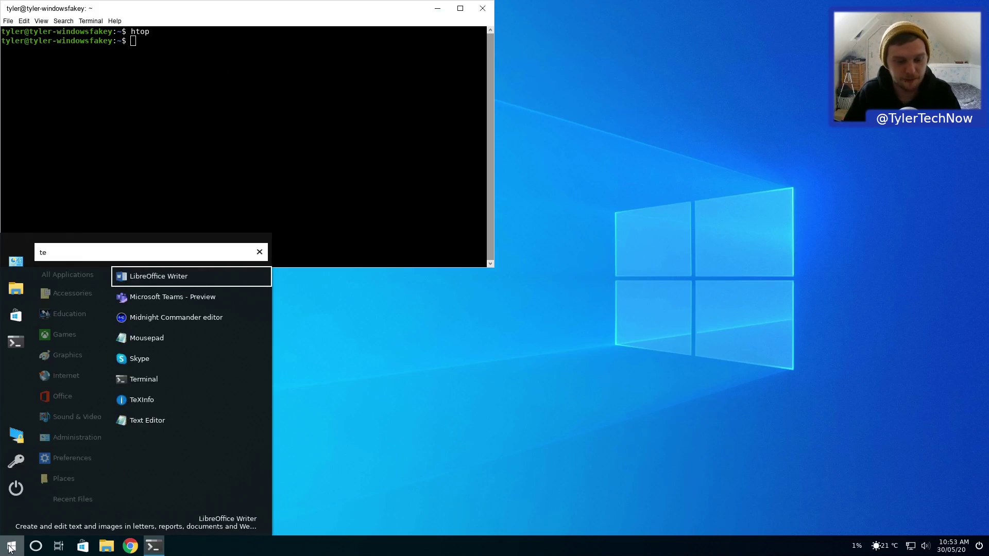
type("xt")
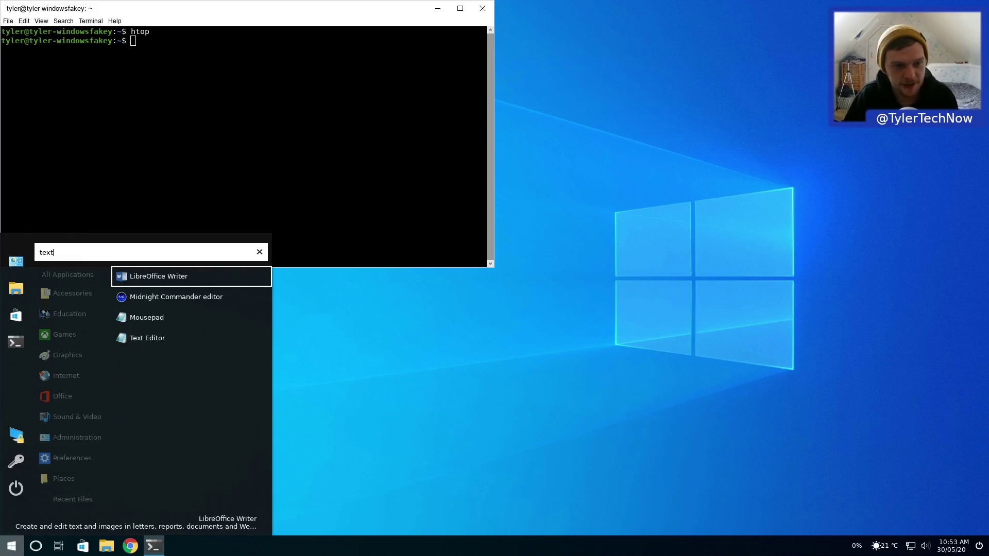
left_click(131, 323)
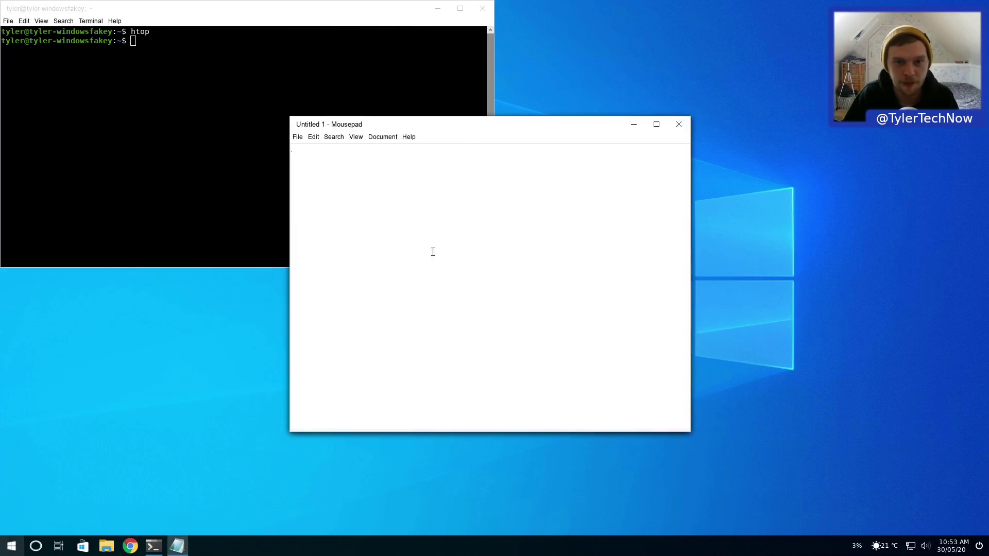
left_click_drag(467, 129, 706, 57)
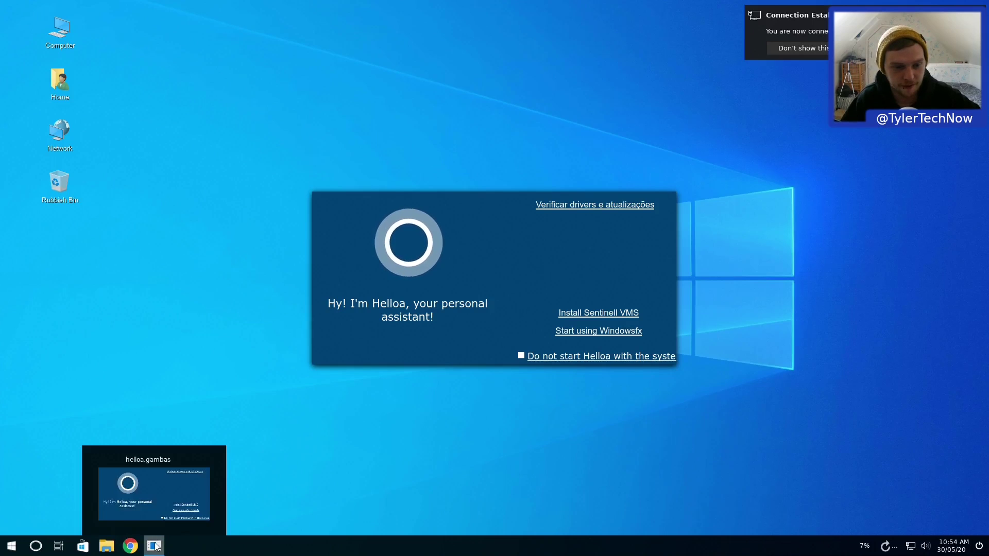
Step: Close the Helloa assistant and run htop in a new terminal
right_click(154, 546)
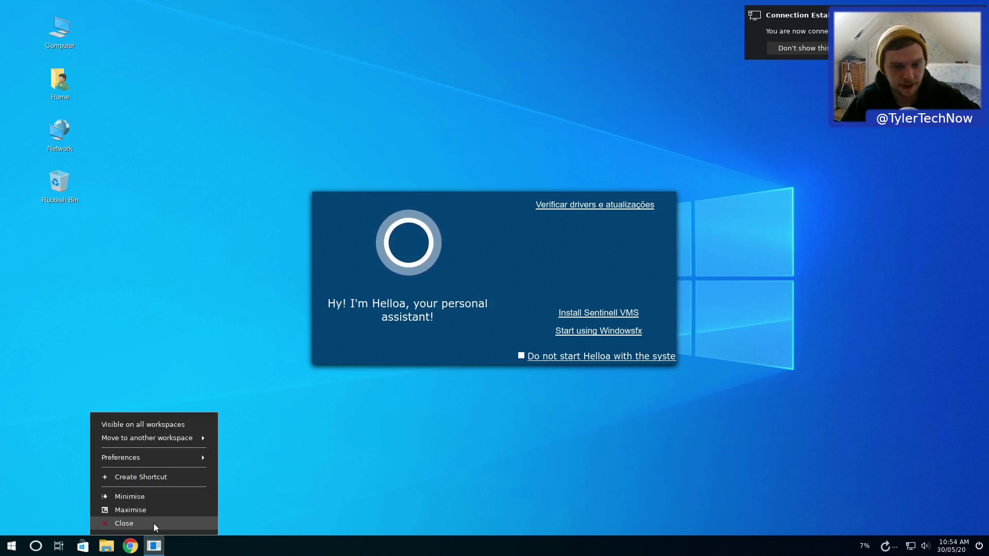
left_click(154, 523)
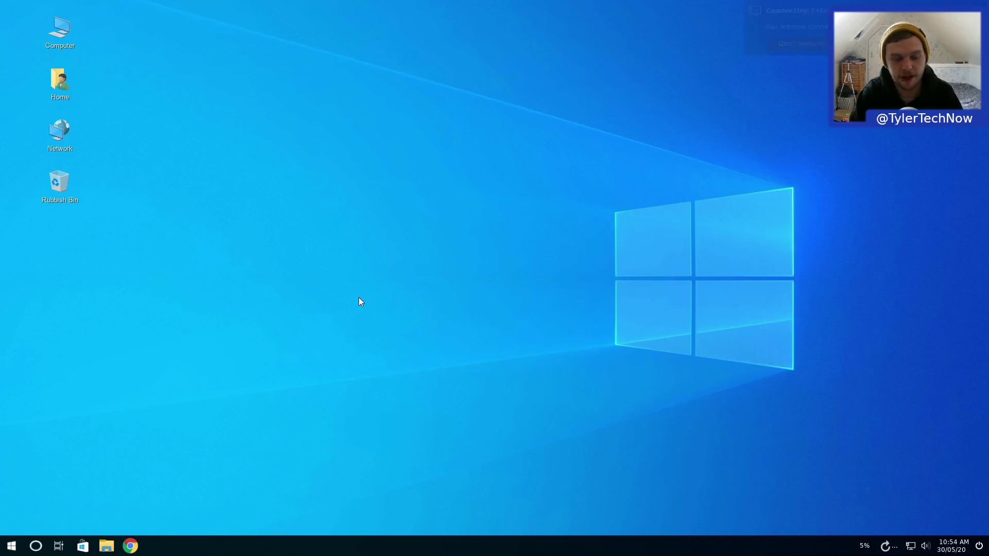
key("ctrl+alt+t")
type("htop")
key("Return")
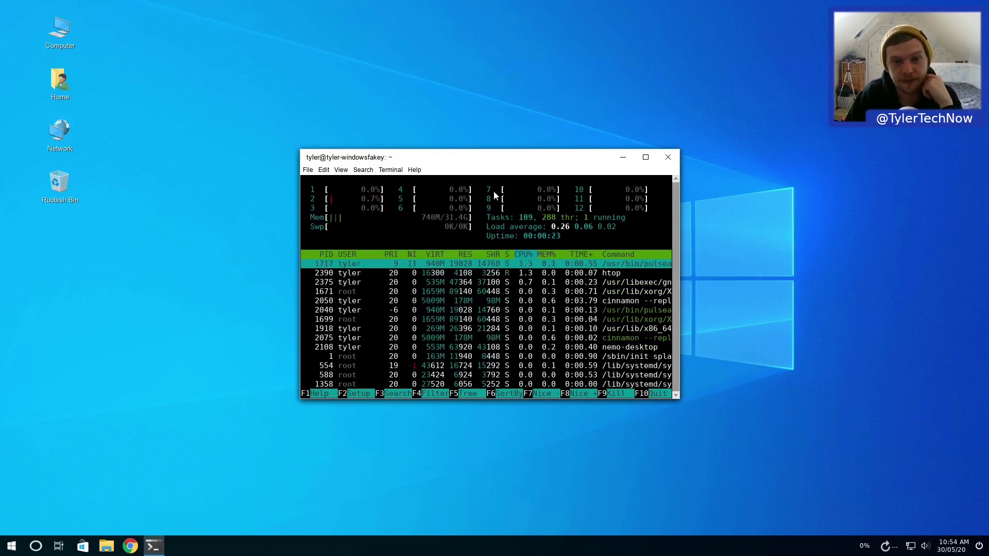
Step: Keep the htop terminal open by cancelling its closure, and tile it into the upper-left quarter of the desktop
left_click(668, 157)
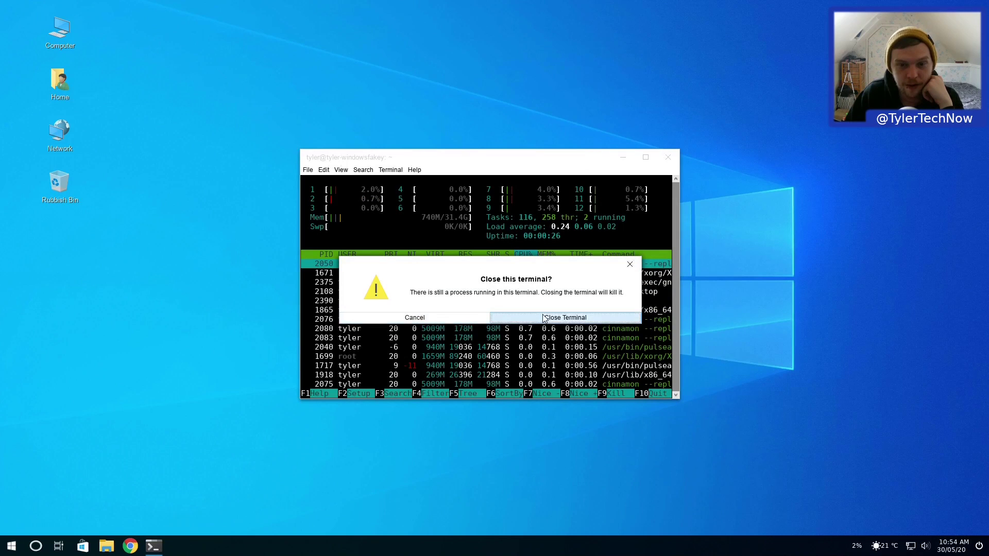
left_click(435, 321)
left_click_drag(445, 163, 2, 3)
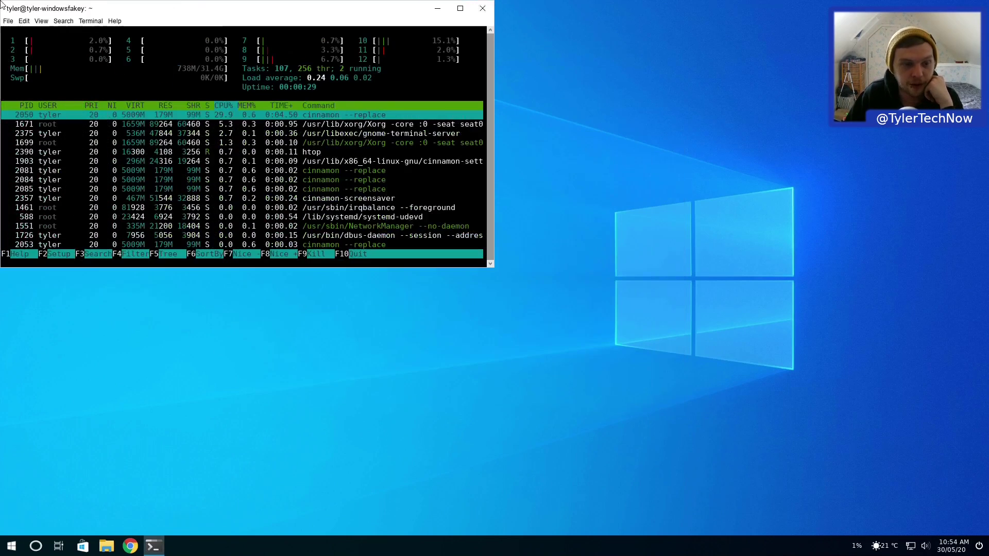
Step: Search the installed applications for "text", open Text Editor and tile it into the upper-right quarter of the desktop
left_click(6, 540)
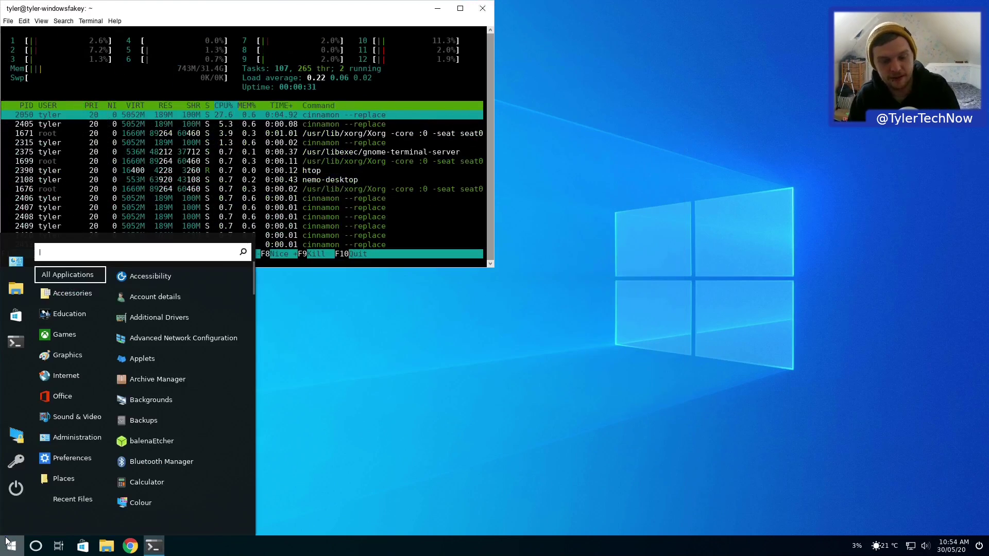
type("text")
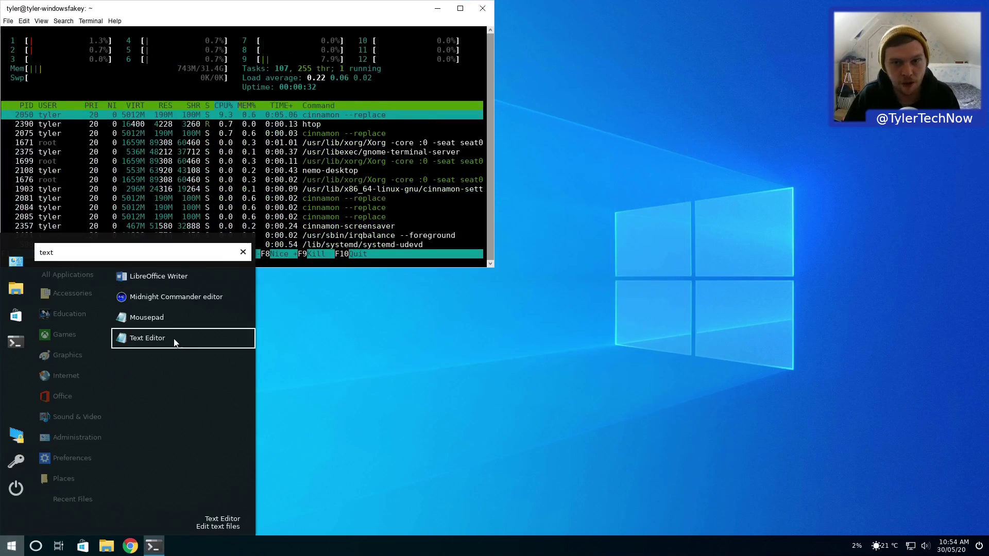
left_click(174, 343)
left_click_drag(570, 98, 984, 4)
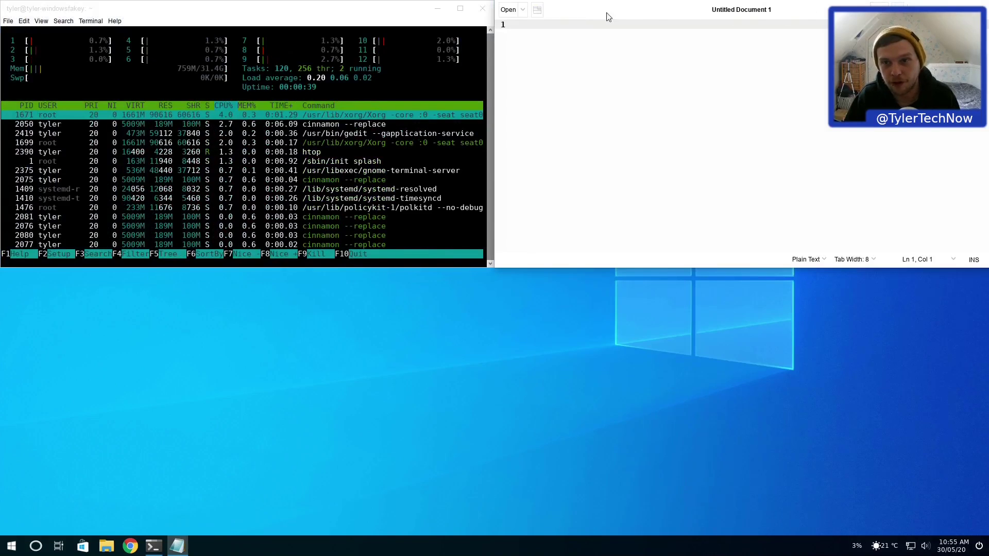
Step: Open Mousepad by searching for "mouse" and tile it into the lower-right quarter, with the Home folder window in the lower-left quarter
left_click(11, 546)
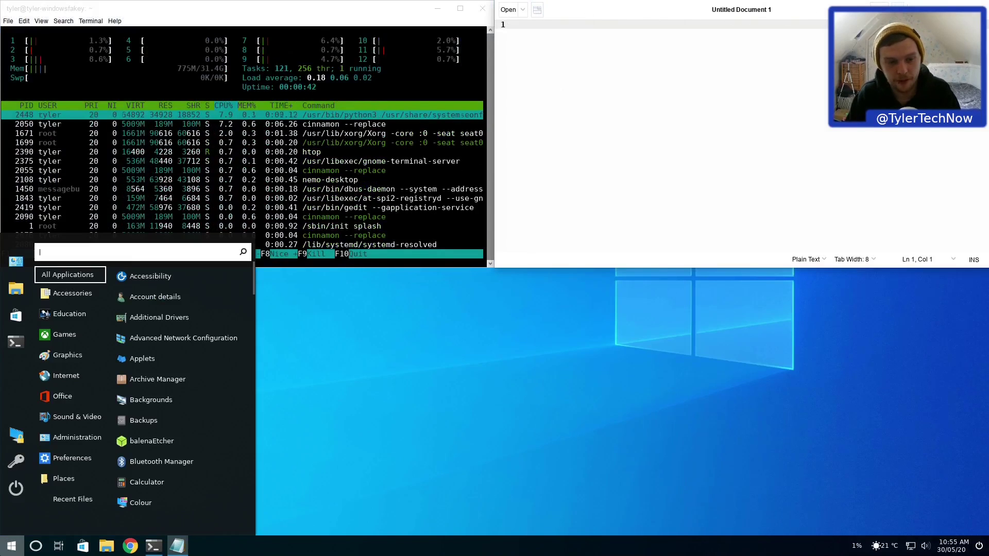
type("mouse")
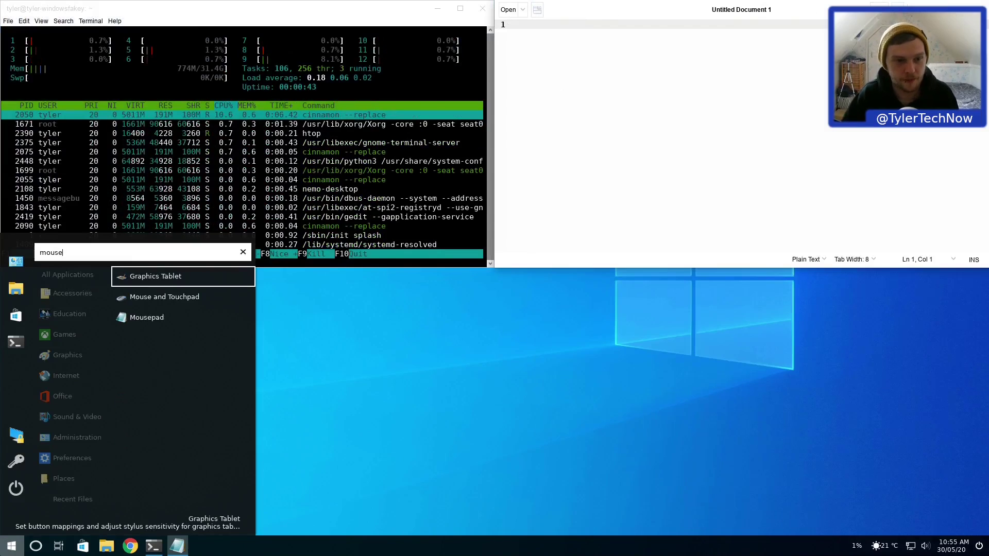
left_click(134, 318)
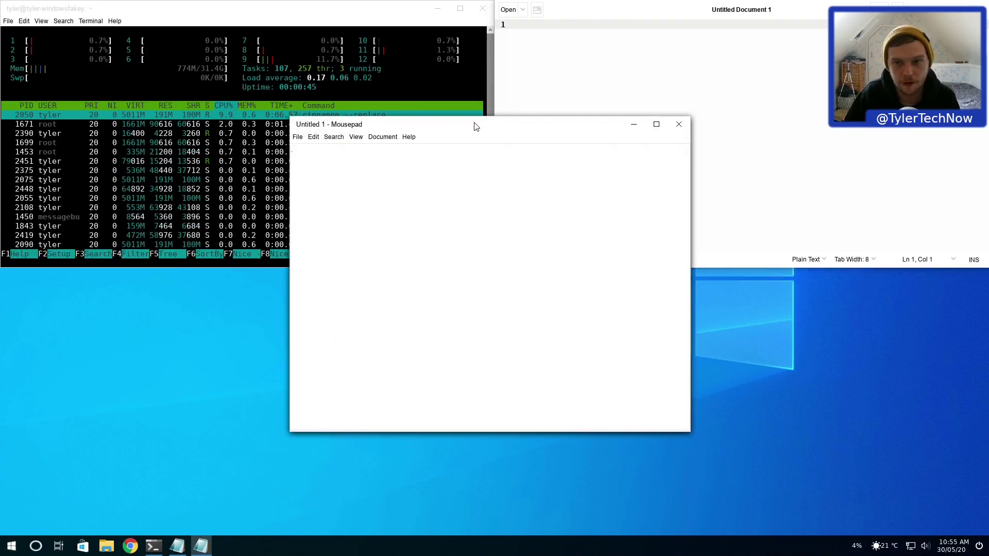
left_click_drag(476, 126, 985, 533)
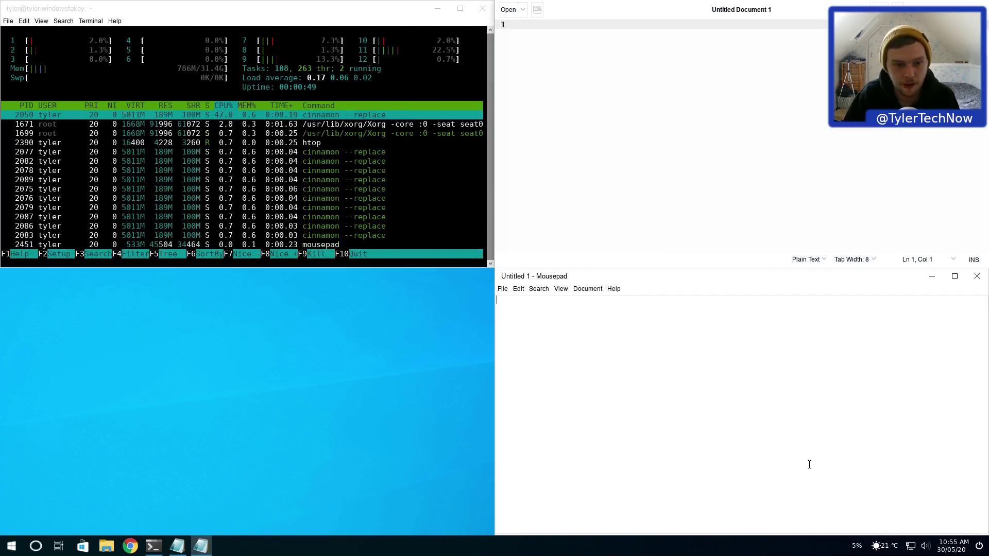
left_click(106, 546)
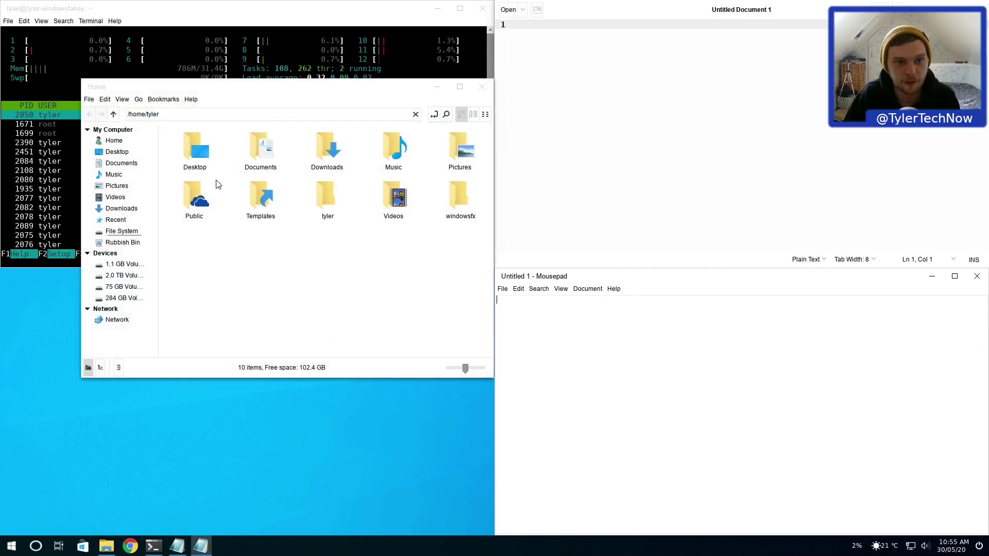
left_click_drag(296, 98, 2, 537)
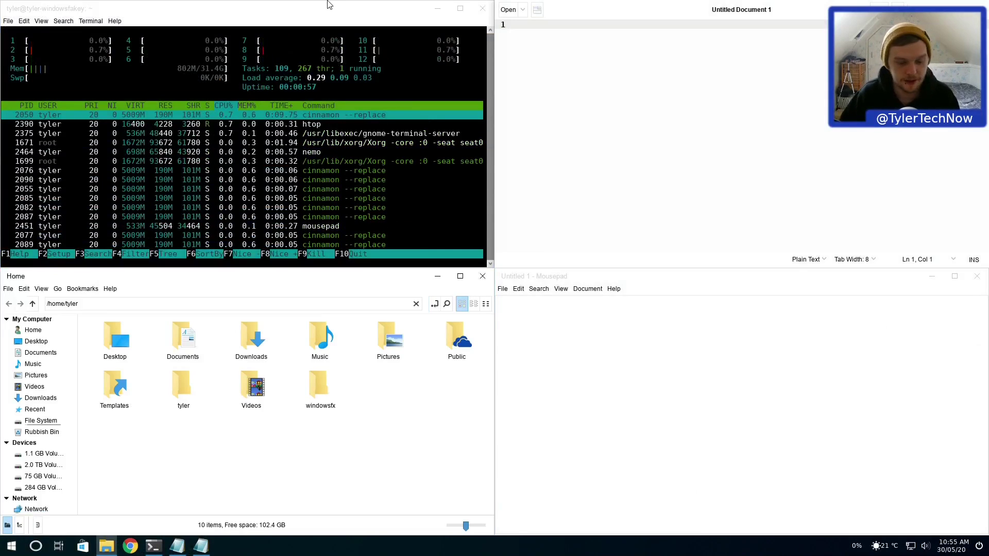
Step: On the next workspace, run "sudo apt update ; sudo apt upgrade -y" in a new terminal with the account password, closing the terminal when finished
key("ctrl+alt+Right")
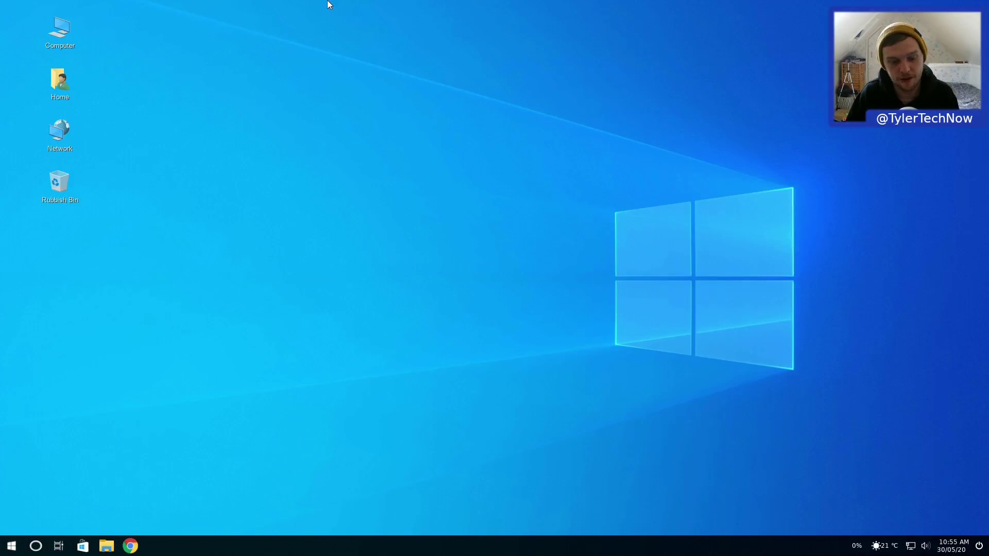
key("ctrl+alt+t")
type("sudo apt ")
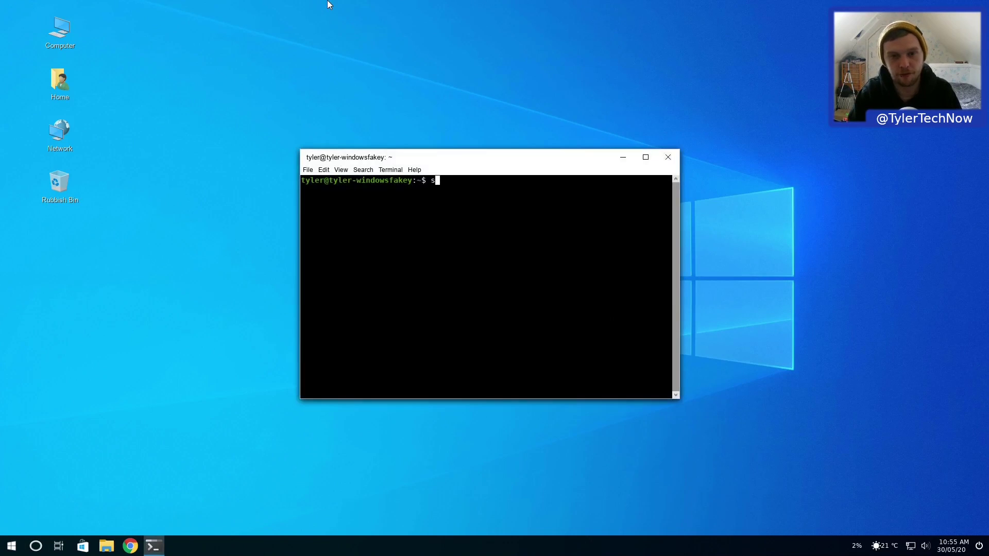
type("up")
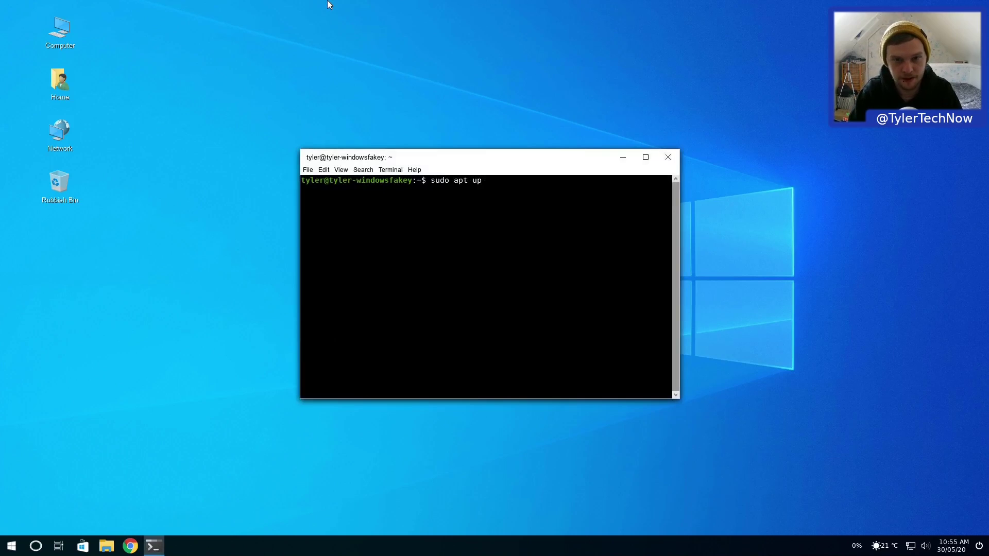
type("date ; su")
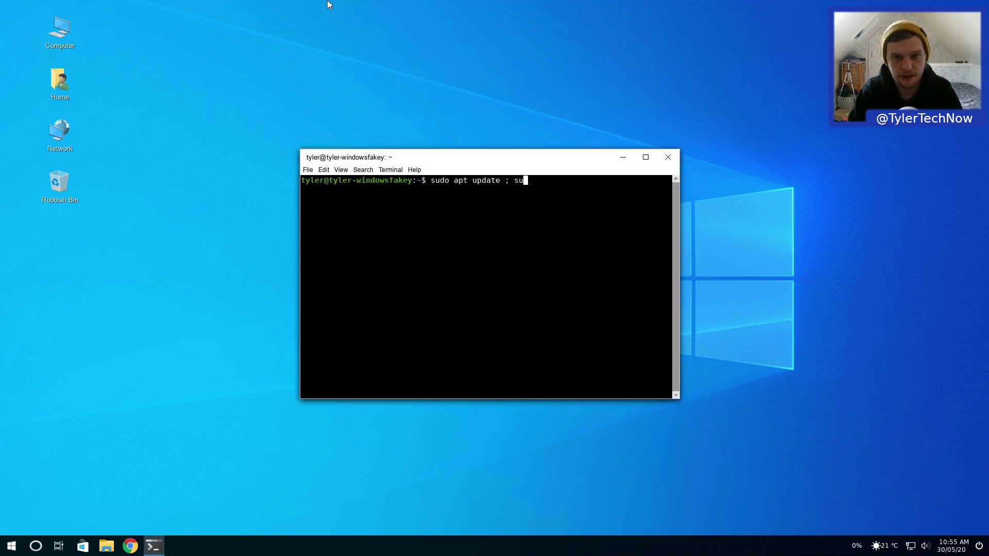
type("do apt upgrade -y")
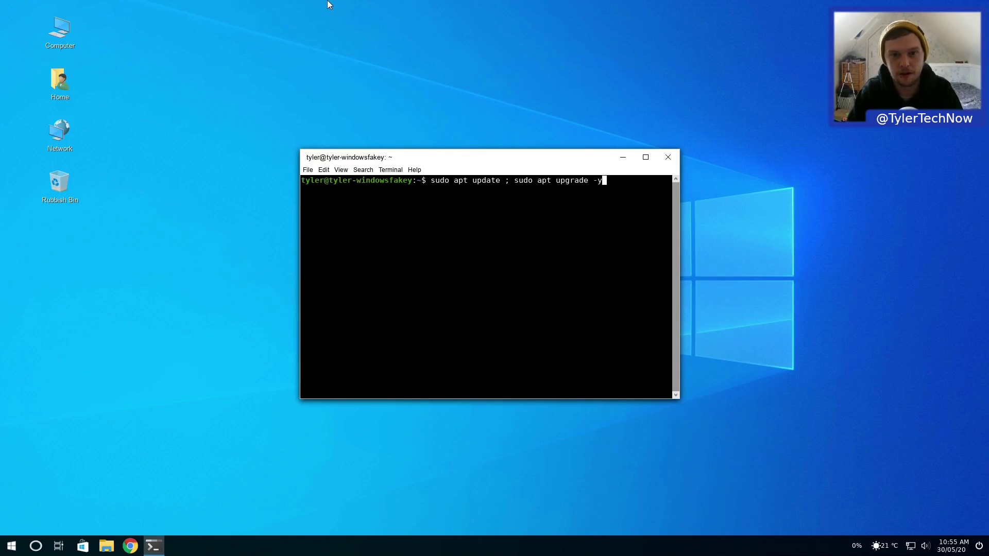
key("Return")
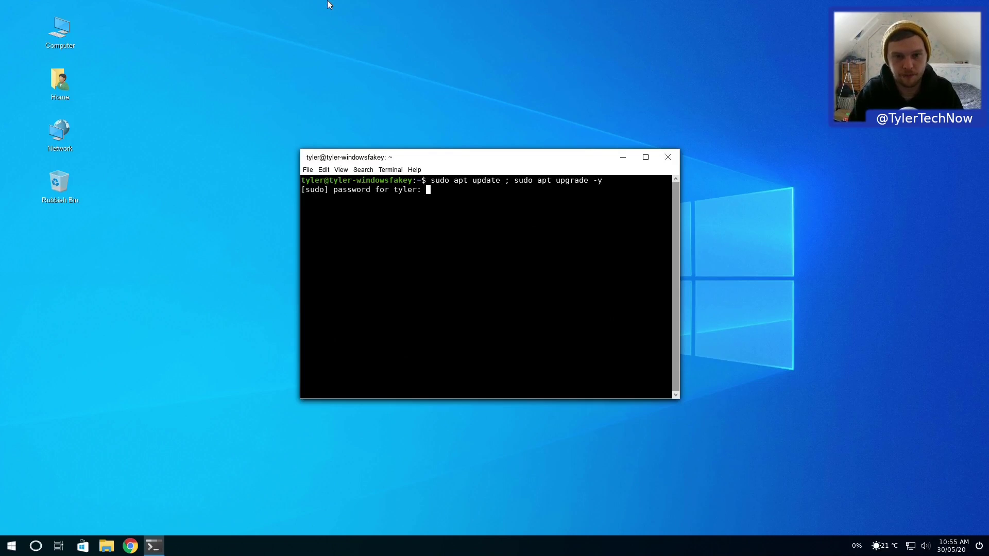
key("Return")
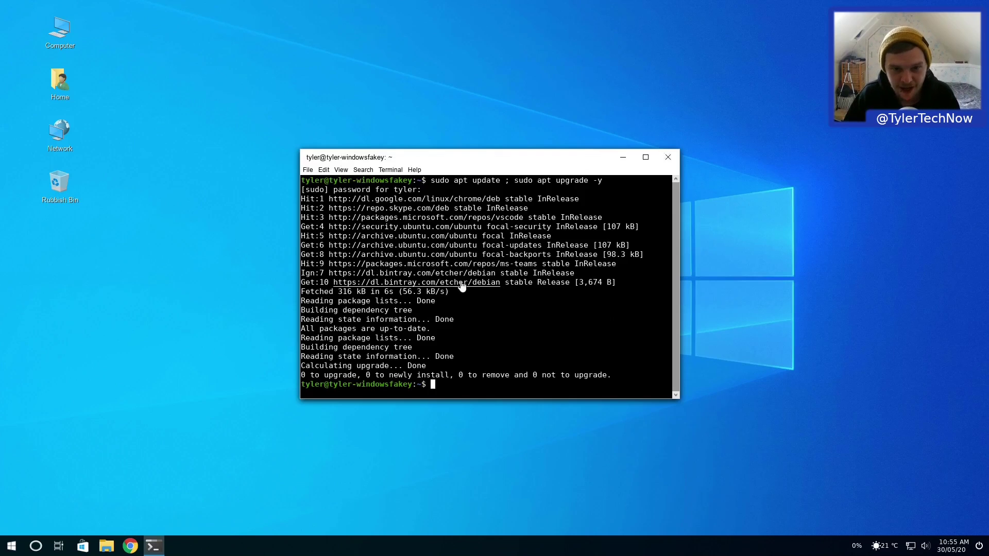
left_click(668, 157)
Step: Change the desktop background to DarkWindows.jpg from the wallpapers collection
right_click(377, 170)
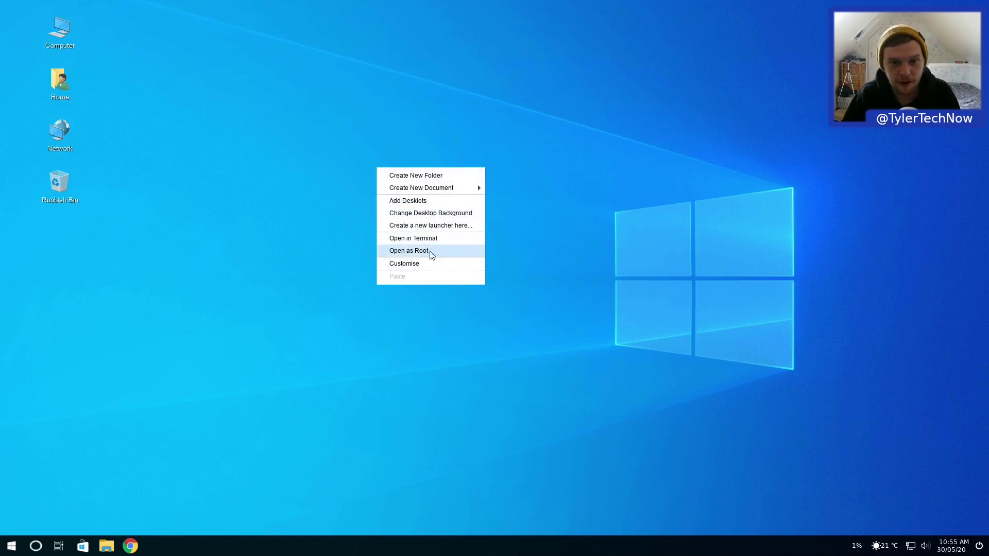
left_click(418, 213)
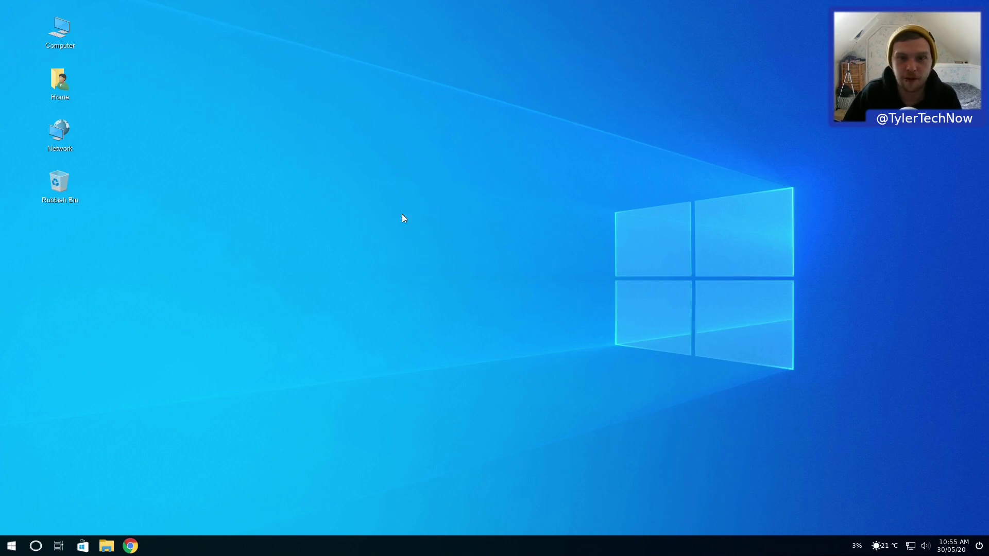
scroll(650, 289, "down", 1)
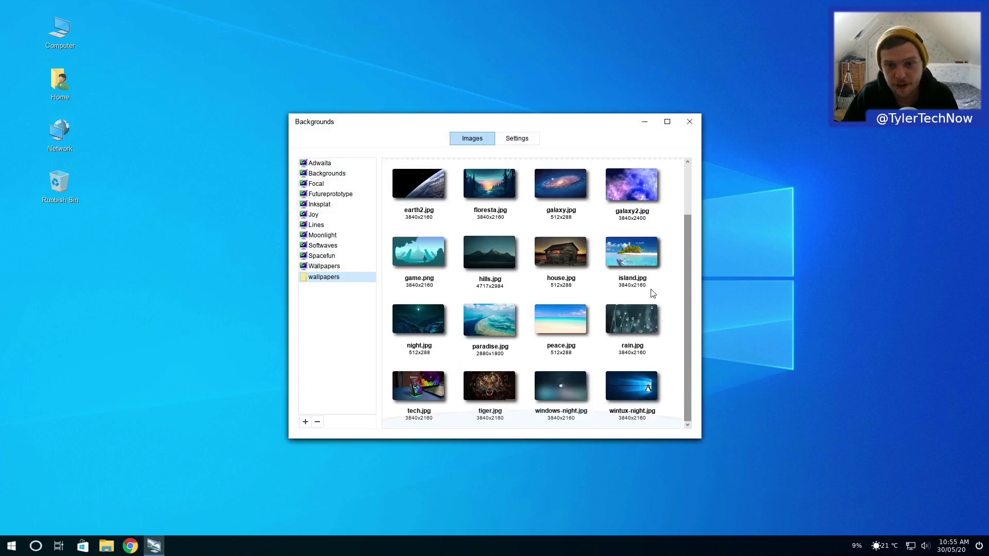
scroll(651, 289, "up", 1)
left_click(418, 186)
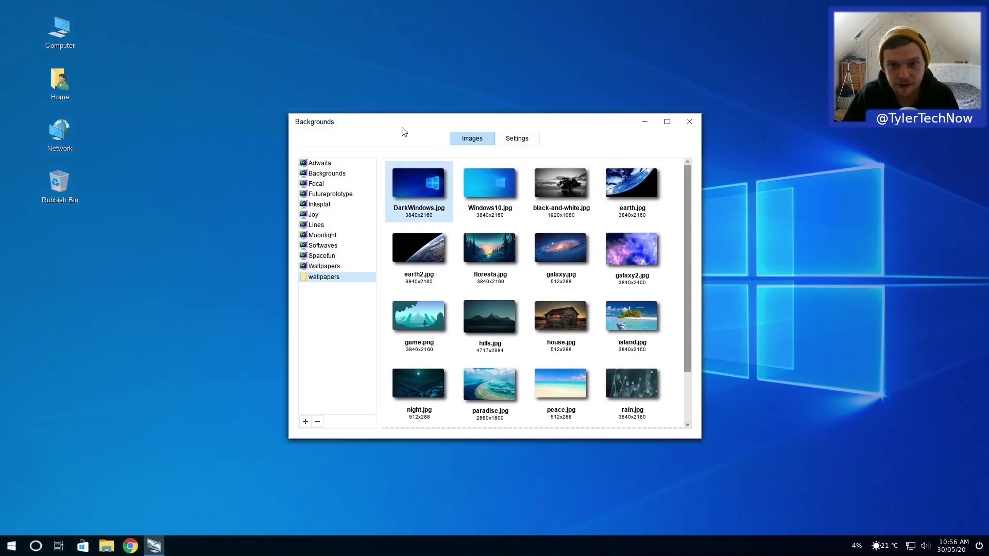
Step: Change the desktop background to wintux-night.jpg from the wallpapers collection and close the Backgrounds window
left_click_drag(402, 122, 323, 30)
scroll(515, 231, "down", 1)
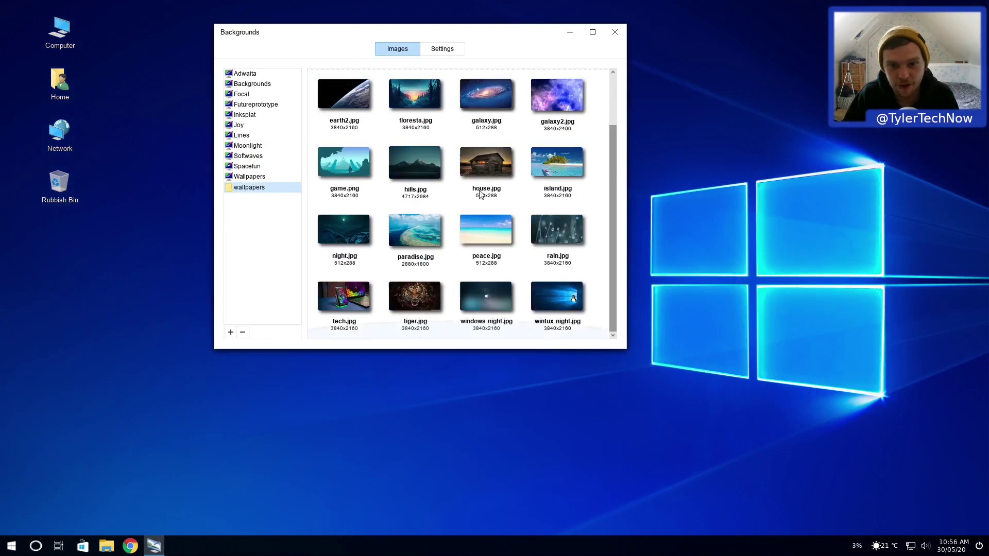
left_click(555, 298)
left_click_drag(479, 34, 494, 108)
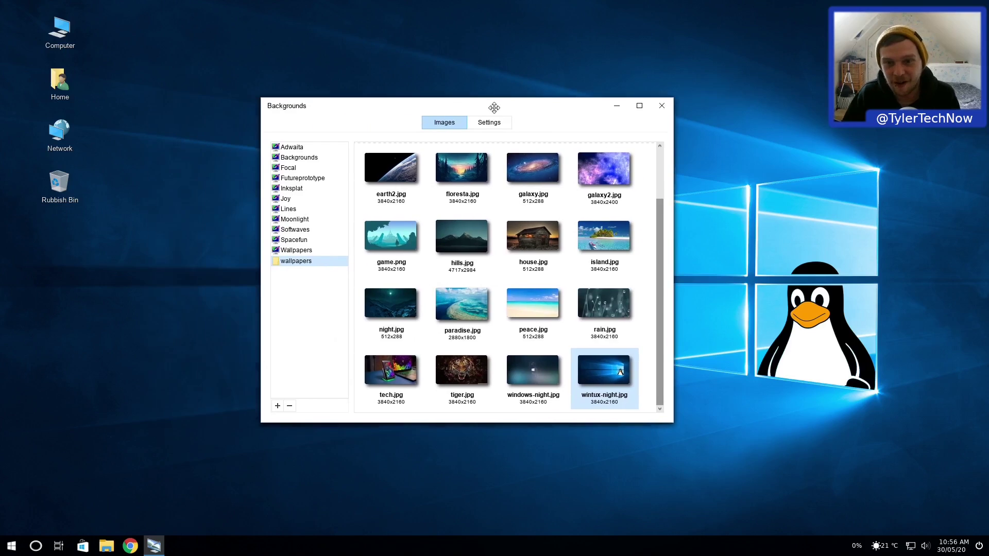
left_click(662, 105)
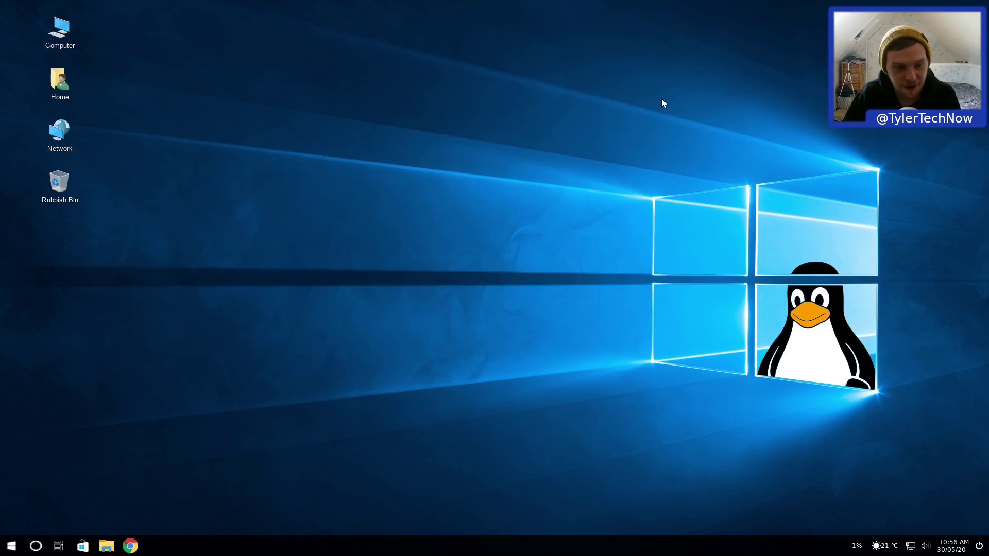
key("super")
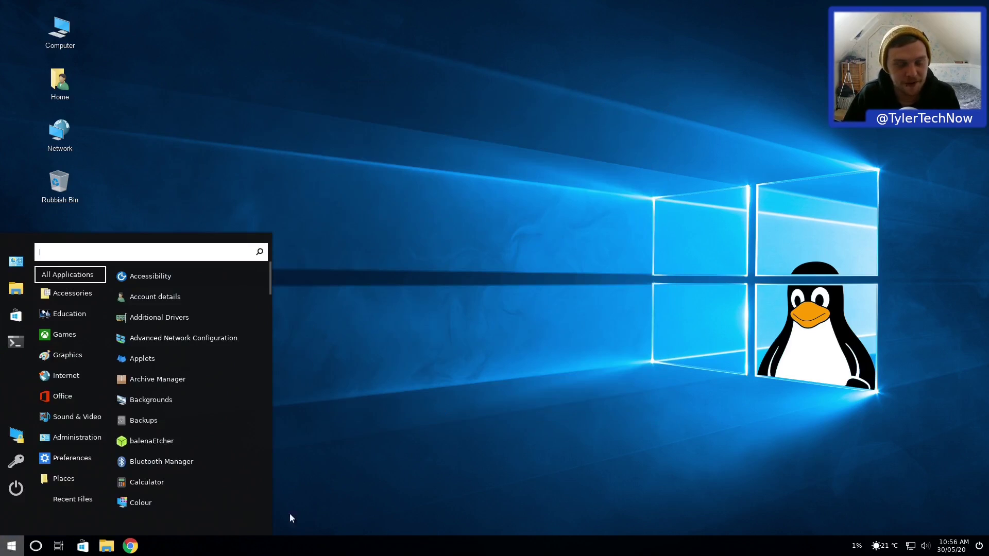
type("pl")
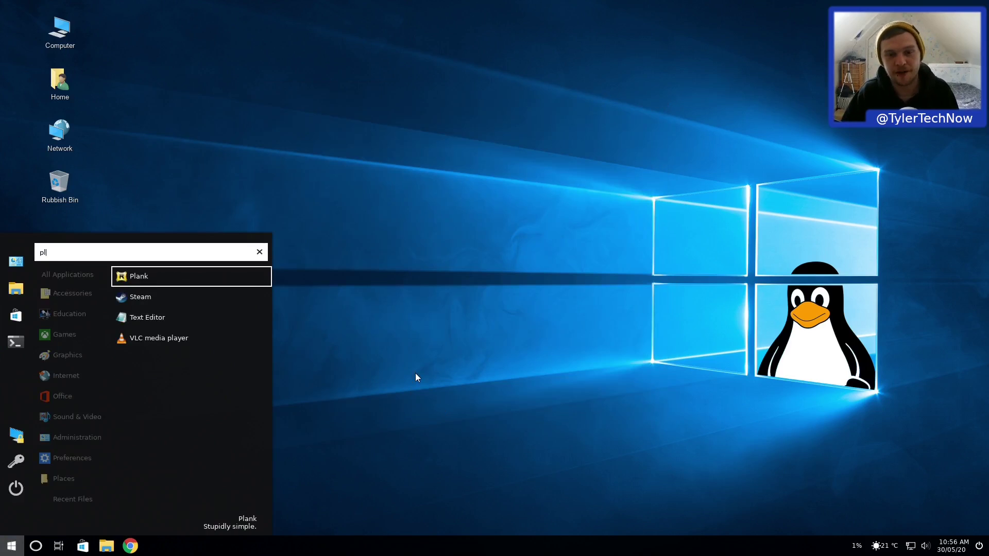
key("Escape")
Step: Move the desktop panel to the top edge of the screen
right_click(433, 538)
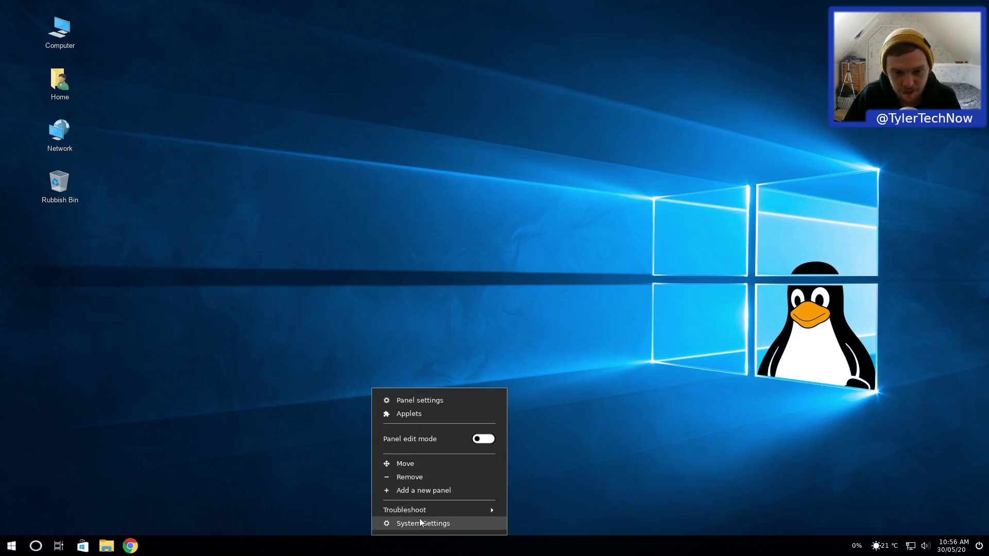
left_click(407, 464)
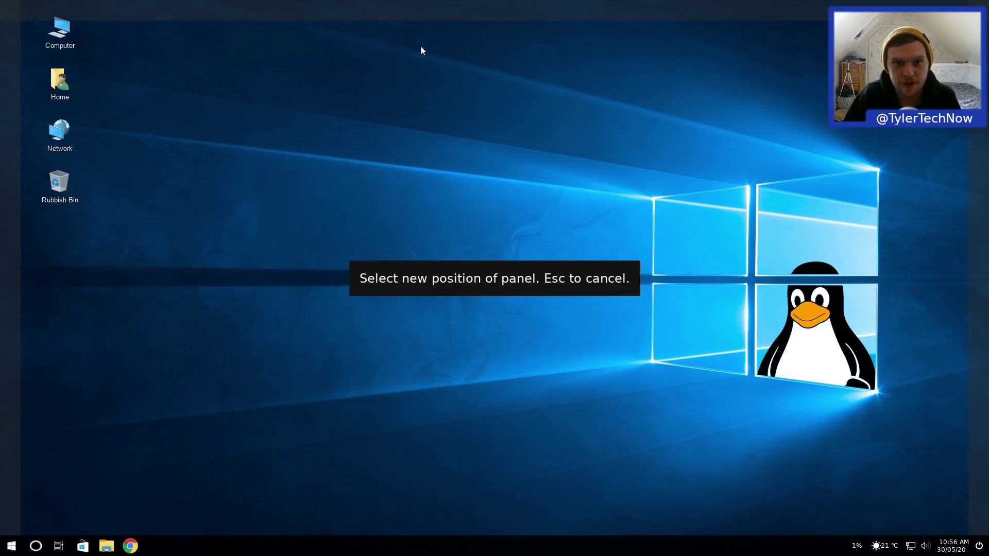
left_click(427, 4)
Step: Search the installed applications for "plank" and launch the Plank dock
left_click(3, 5)
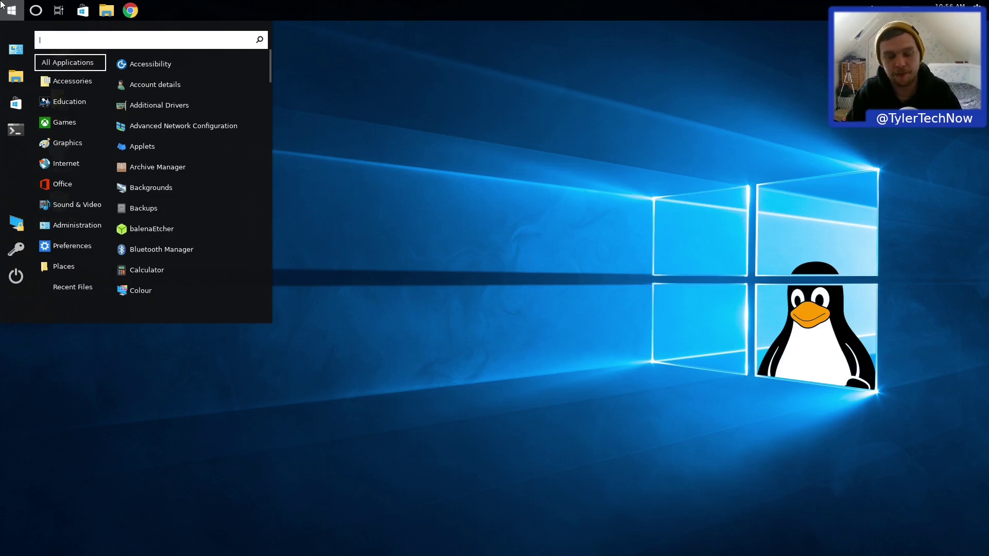
type("plank")
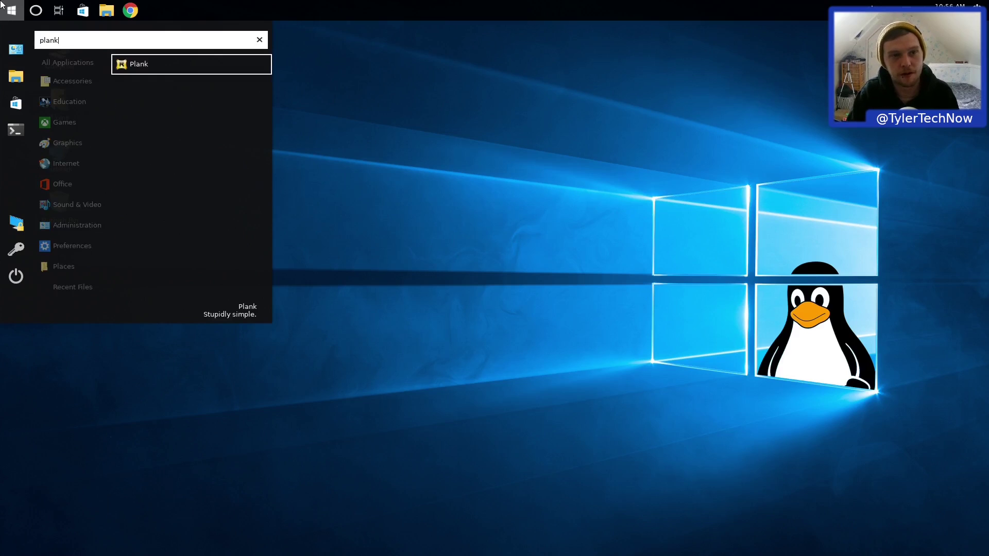
key("Return")
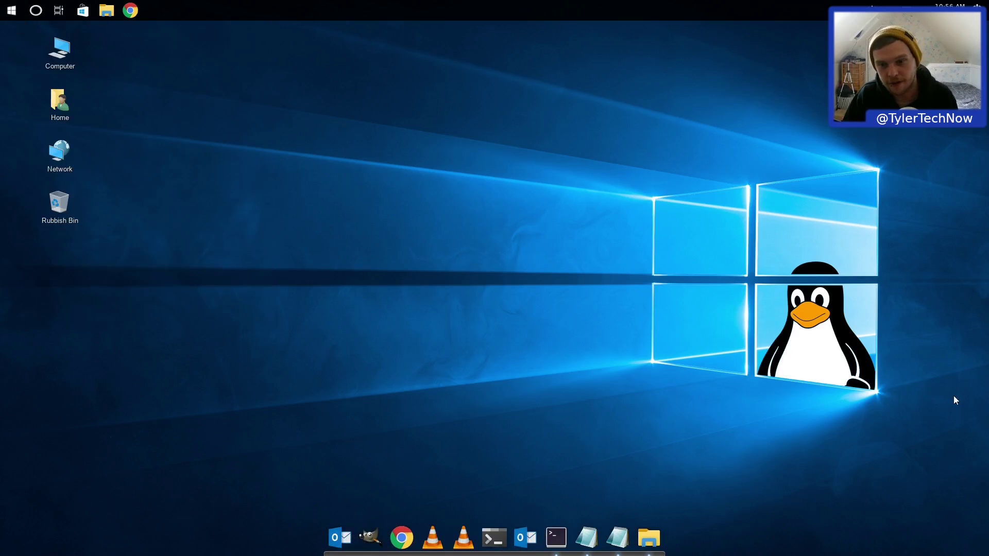
Step: Set the Plank dock's theme to Transparent in its preferences, and quit Plank
right_click(489, 535)
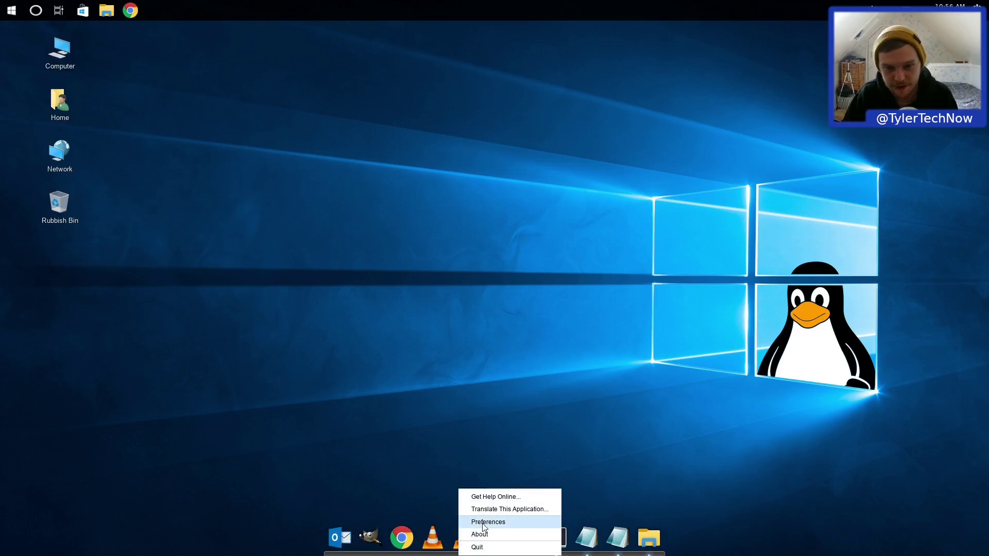
left_click(484, 521)
left_click(448, 233)
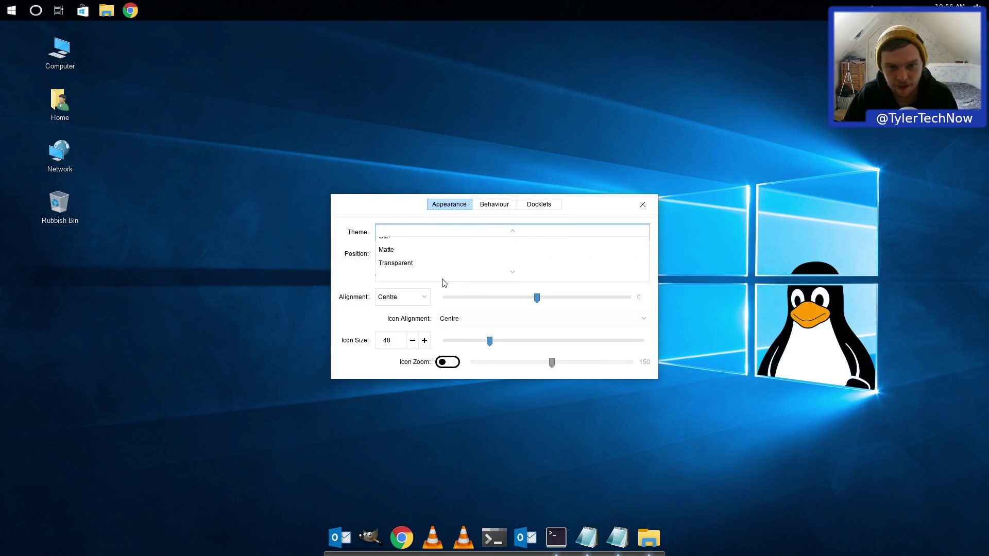
left_click(442, 264)
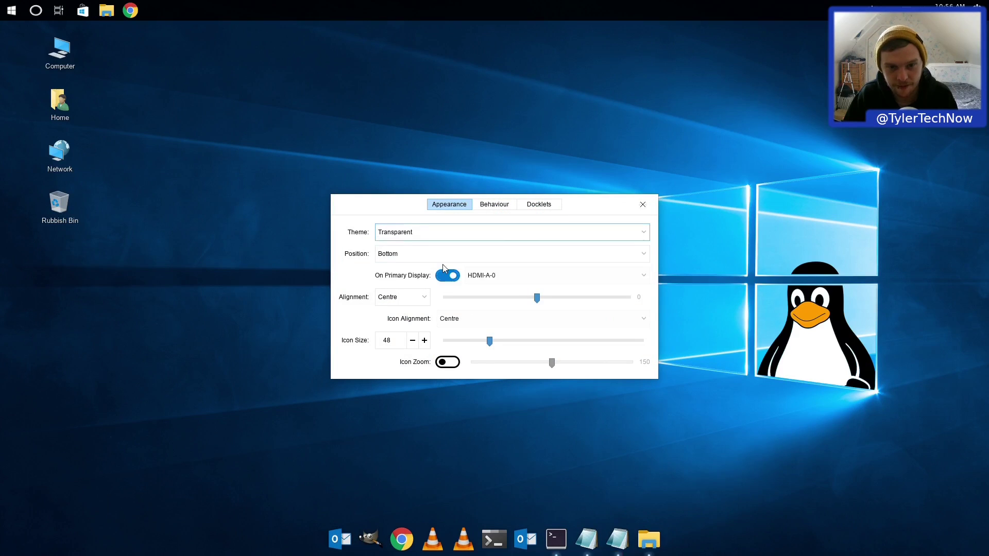
left_click(644, 207)
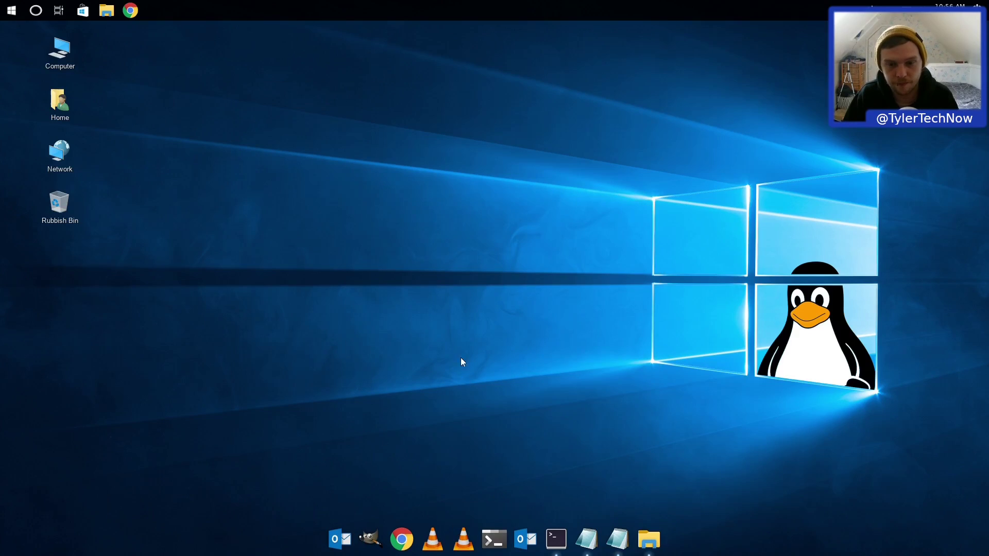
right_click(463, 541)
left_click(483, 547)
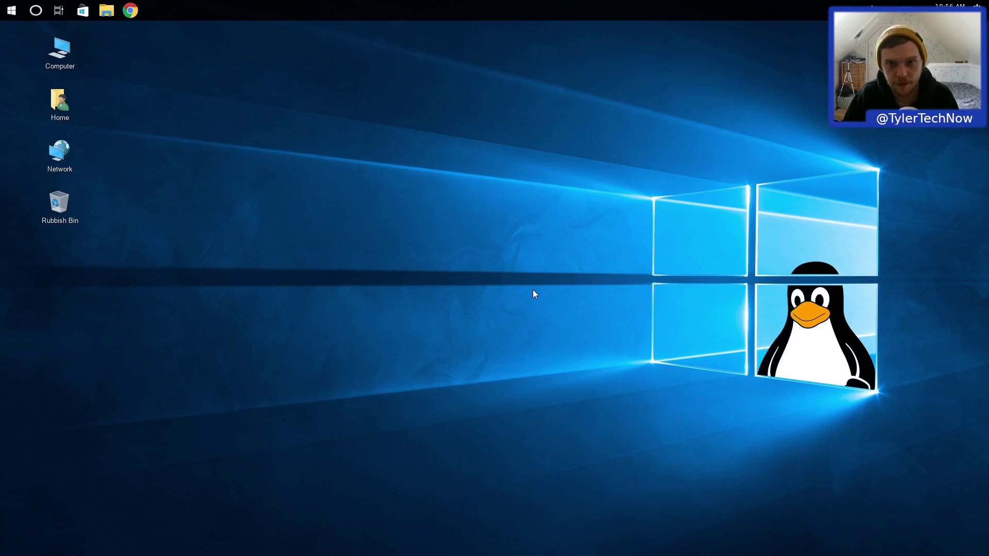
Step: Move the desktop panel back to the bottom edge of the screen
right_click(485, 4)
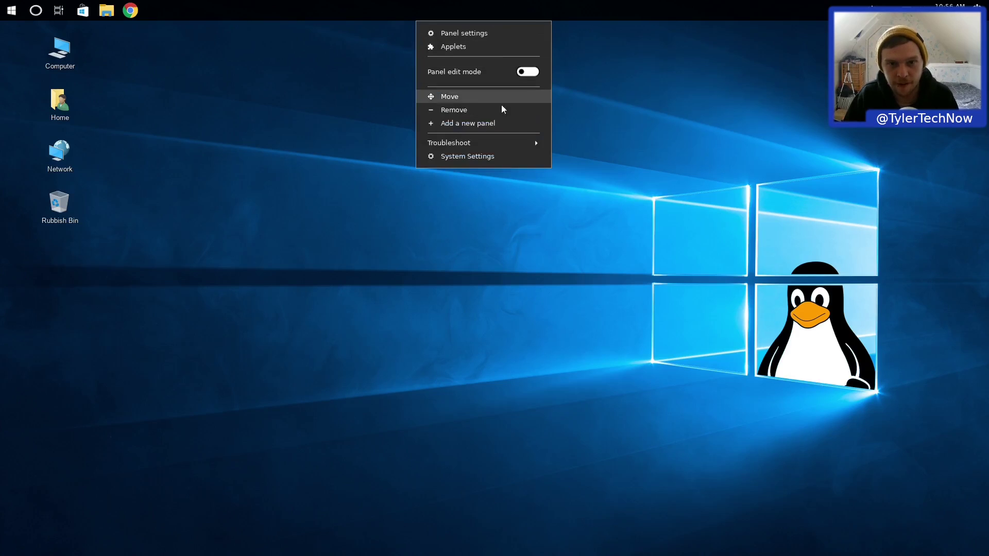
left_click(448, 97)
left_click(463, 546)
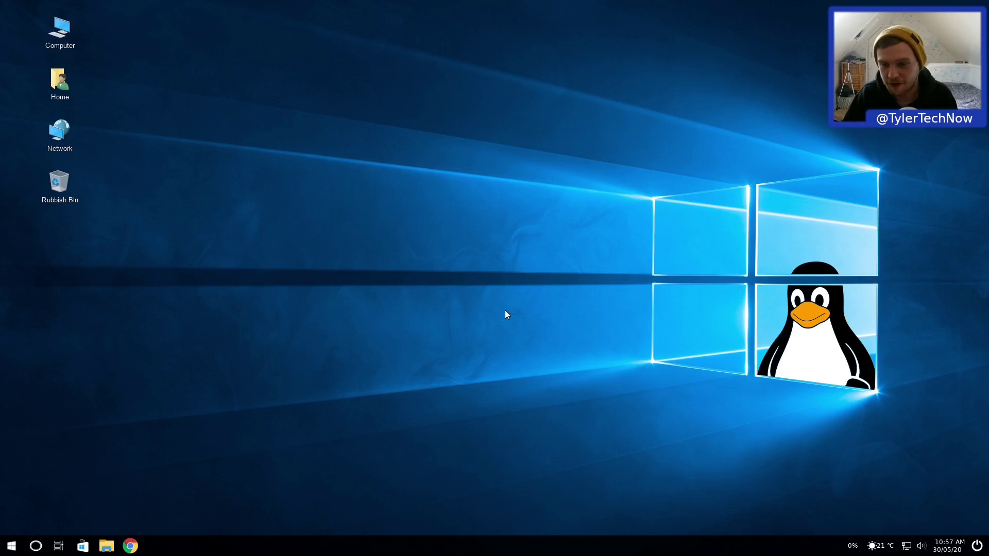
left_click_drag(187, 17, 153, 224)
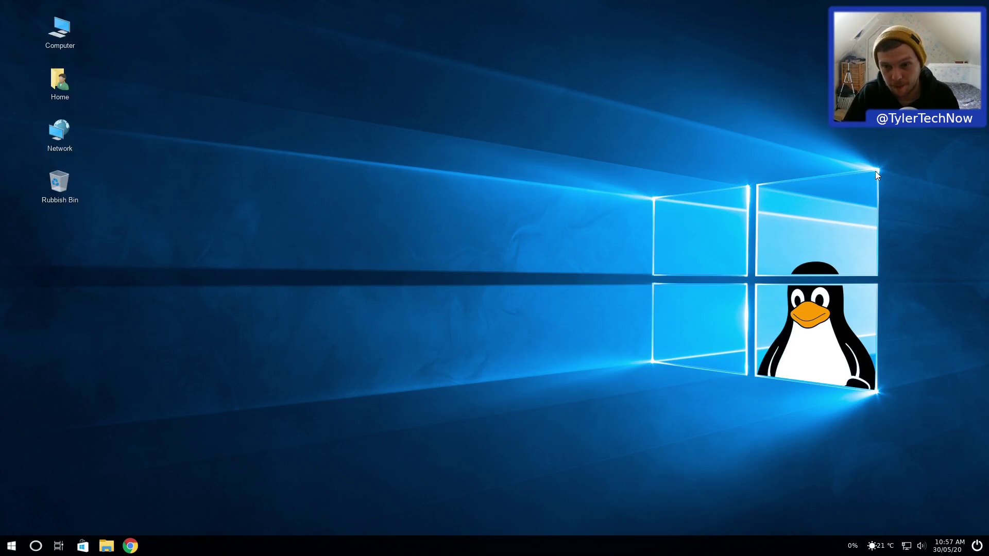
left_click_drag(877, 172, 654, 392)
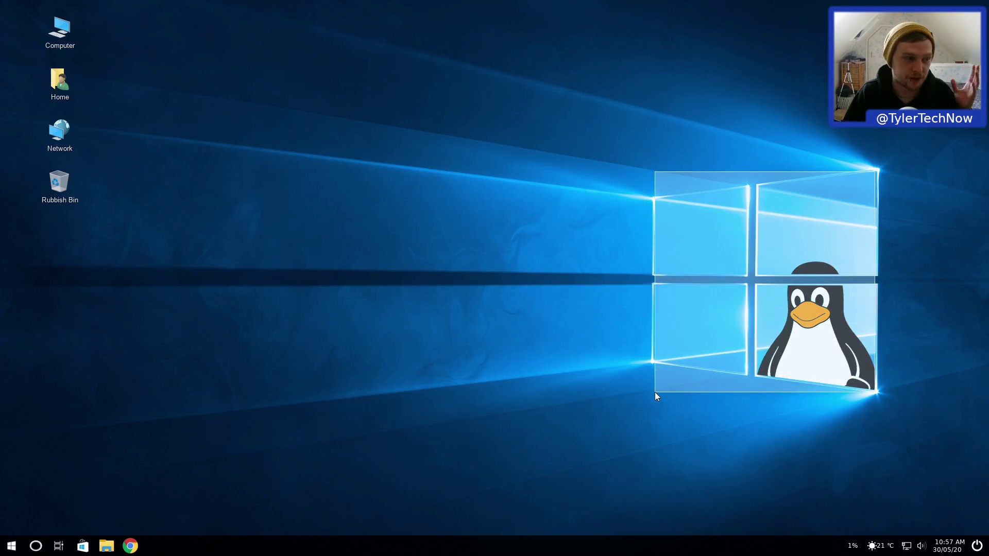
left_click_drag(654, 392, 655, 392)
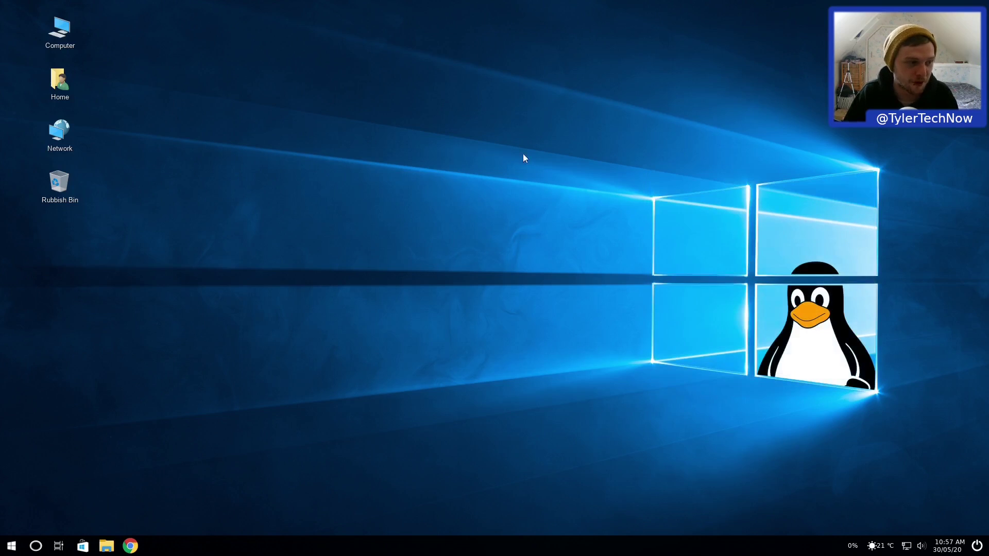